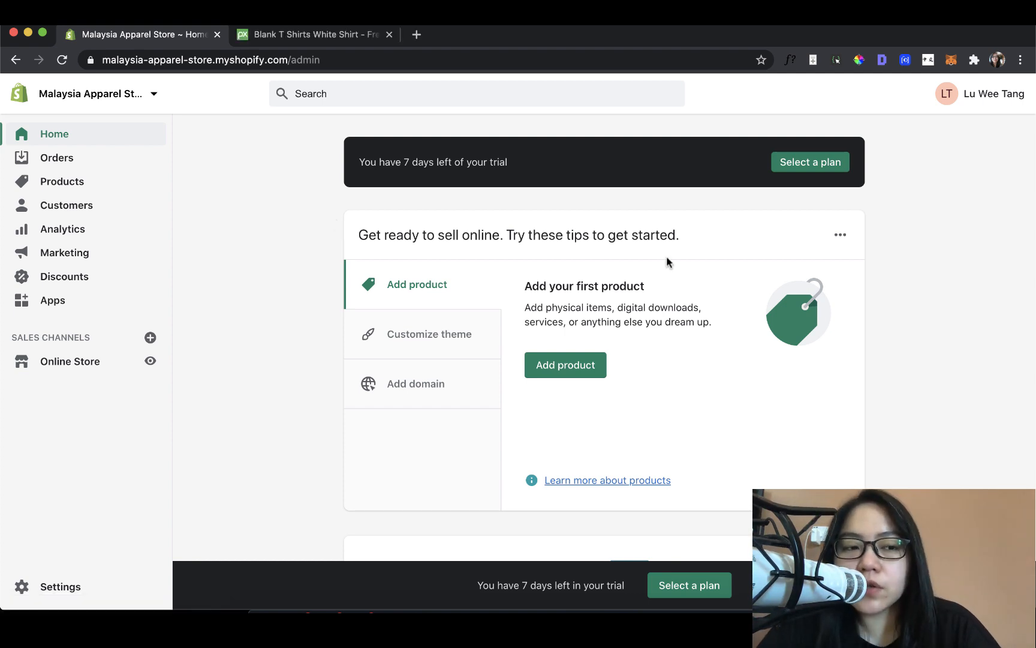
Step: Go to the store's product list and start adding a new product
{"action": "left_click", "coordinate": [133, 191]}
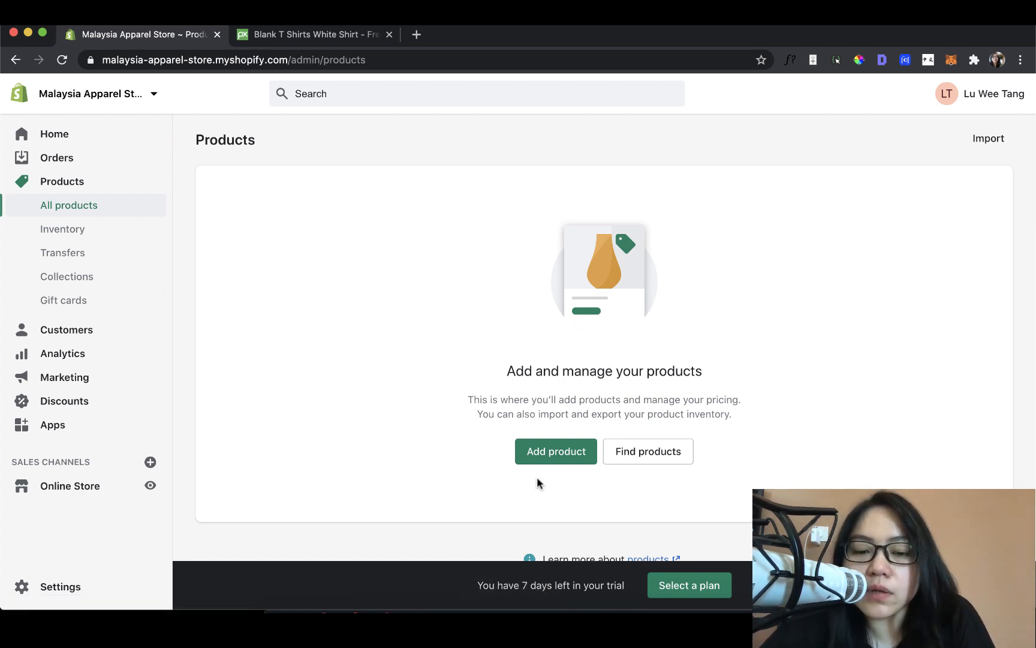
{"action": "left_click", "coordinate": [555, 454]}
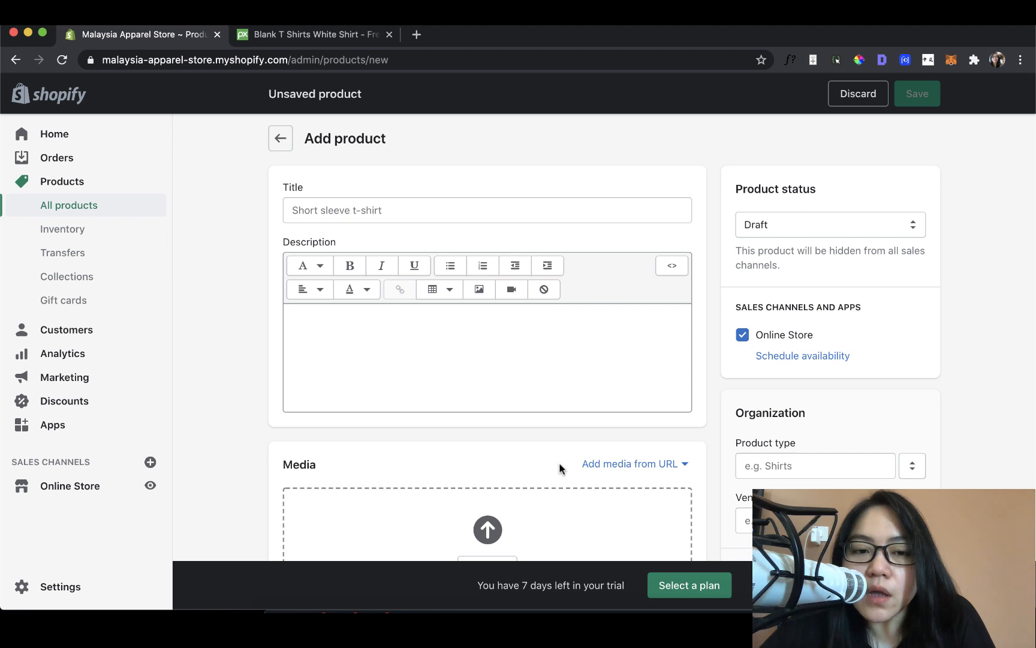
Step: Look over the new product form, from the title and description through media, organization, pricing and inventory
{"action": "scroll", "coordinate": [559, 467], "scroll_direction": "down", "scroll_amount": 2}
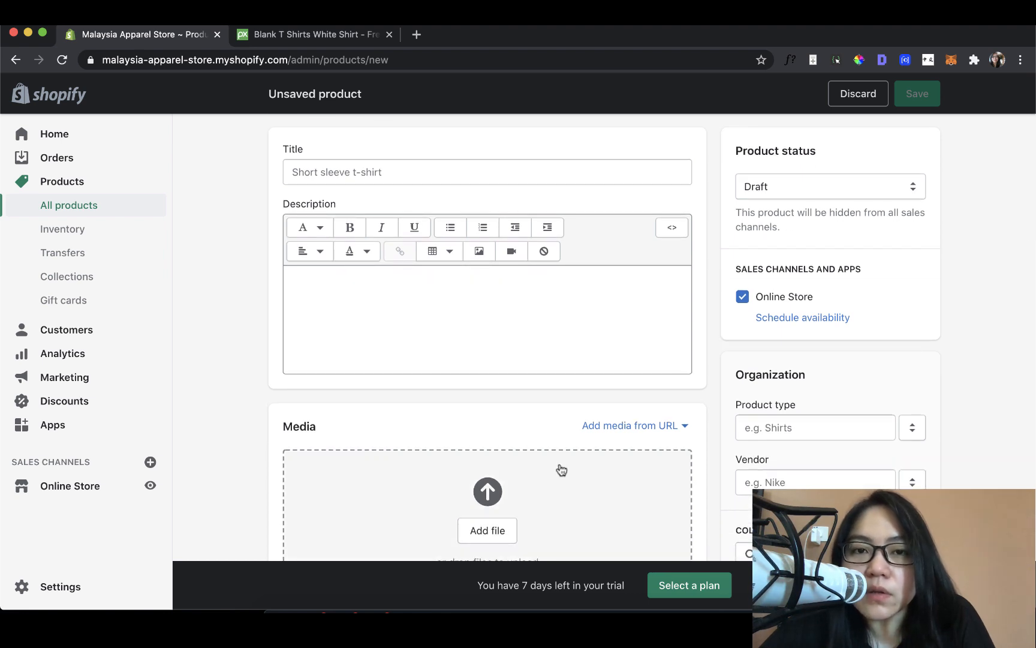
{"action": "scroll", "coordinate": [562, 470], "scroll_direction": "down", "scroll_amount": 3}
{"action": "scroll", "coordinate": [561, 470], "scroll_direction": "up", "scroll_amount": 3}
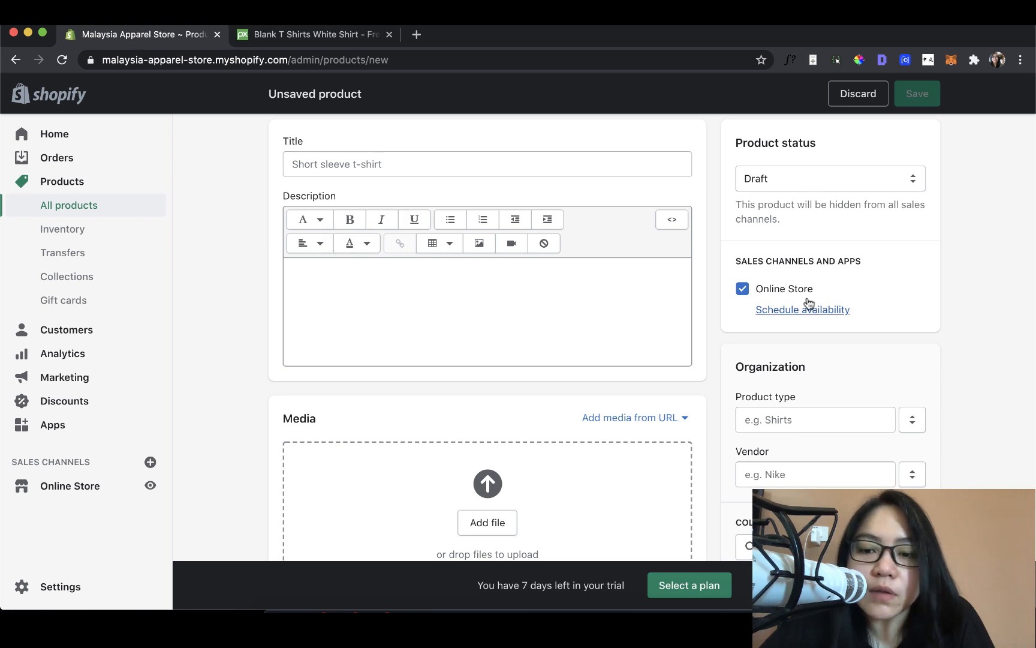
{"action": "scroll", "coordinate": [809, 304], "scroll_direction": "down", "scroll_amount": 2}
{"action": "scroll", "coordinate": [791, 412], "scroll_direction": "down", "scroll_amount": 1}
{"action": "scroll", "coordinate": [794, 399], "scroll_direction": "down", "scroll_amount": 5}
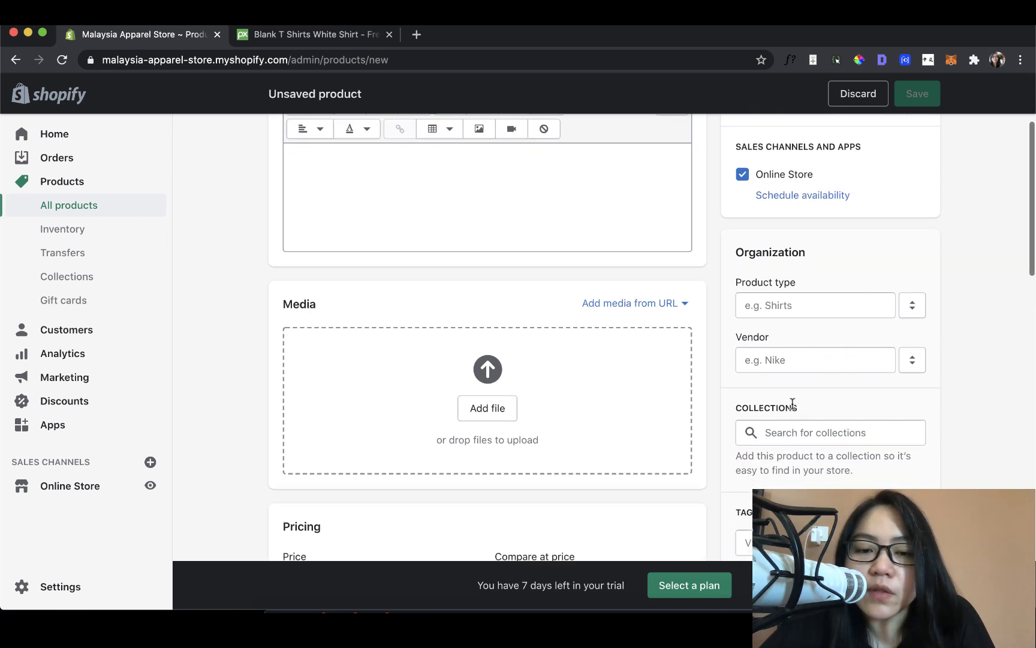
{"action": "scroll", "coordinate": [792, 404], "scroll_direction": "down", "scroll_amount": 6}
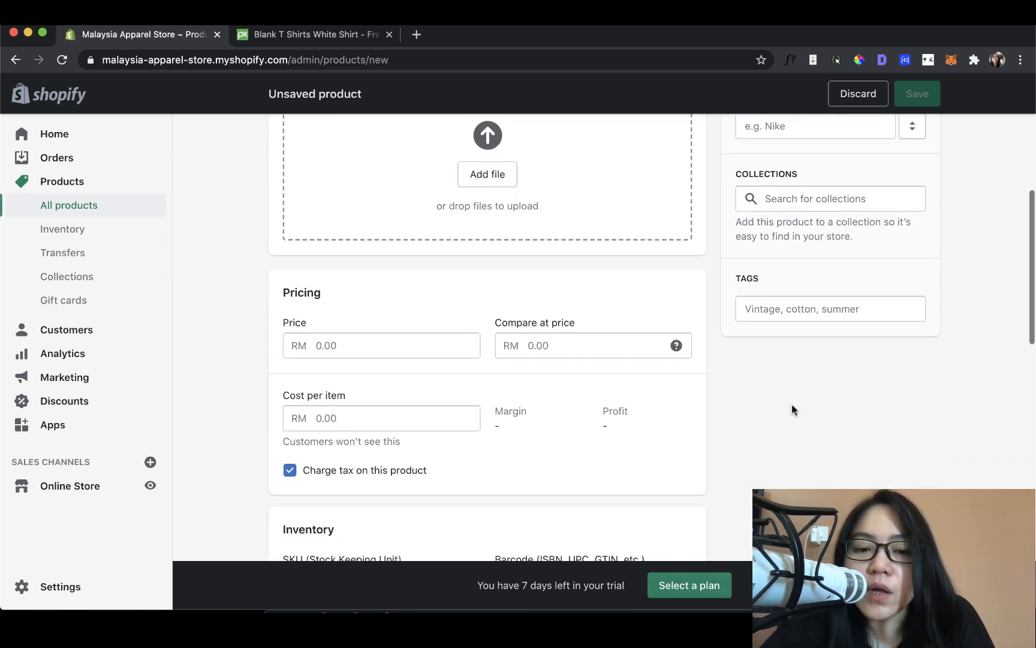
{"action": "scroll", "coordinate": [792, 405], "scroll_direction": "down", "scroll_amount": 2}
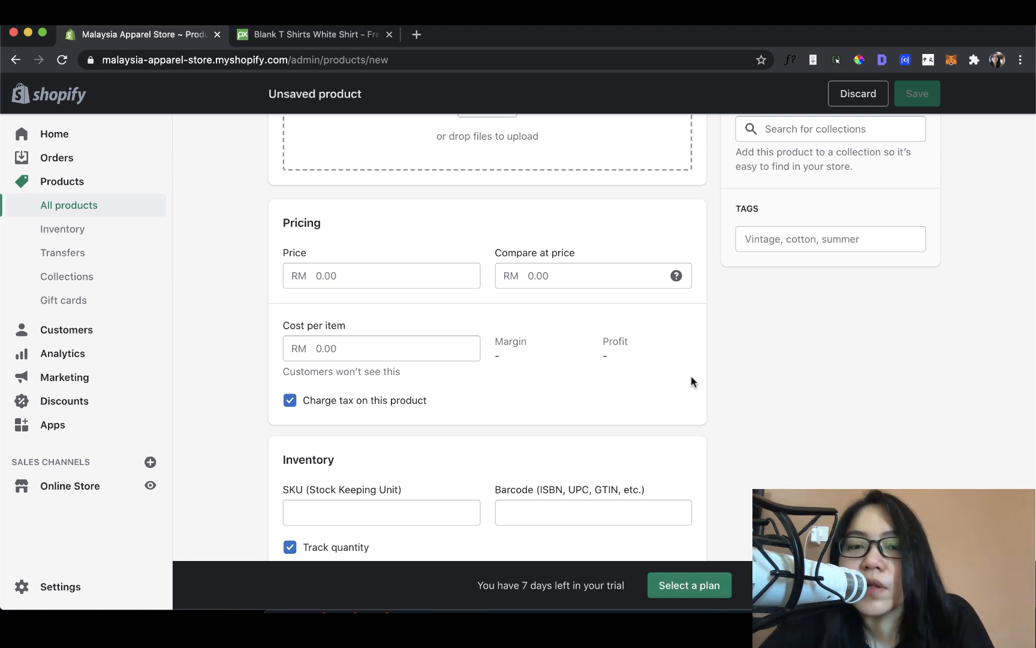
{"action": "scroll", "coordinate": [715, 268], "scroll_direction": "up", "scroll_amount": 10}
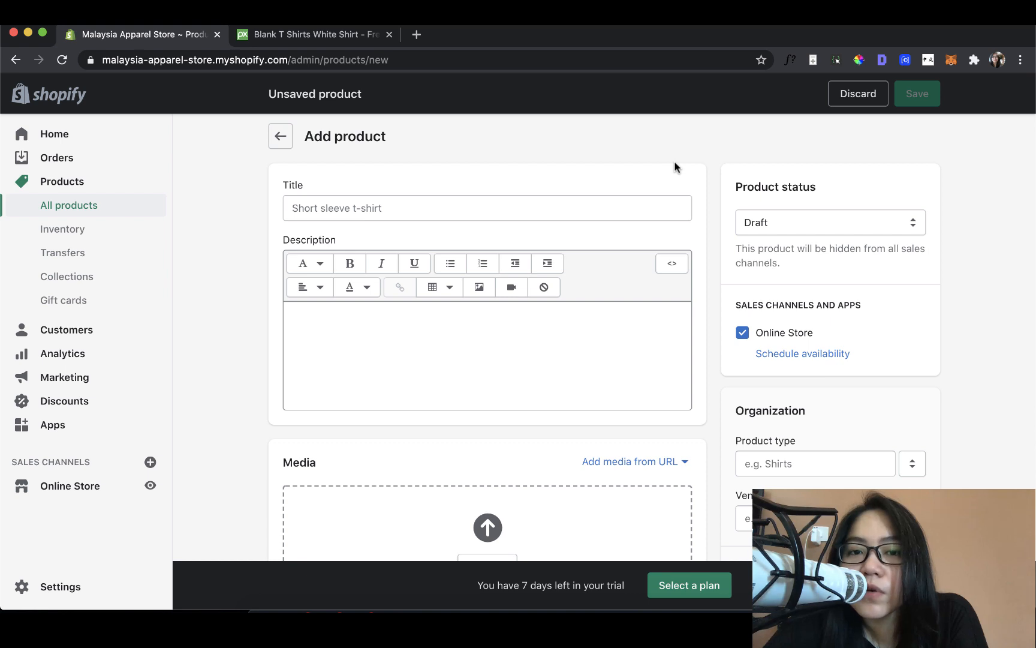
{"action": "scroll", "coordinate": [675, 167], "scroll_direction": "up", "scroll_amount": 1}
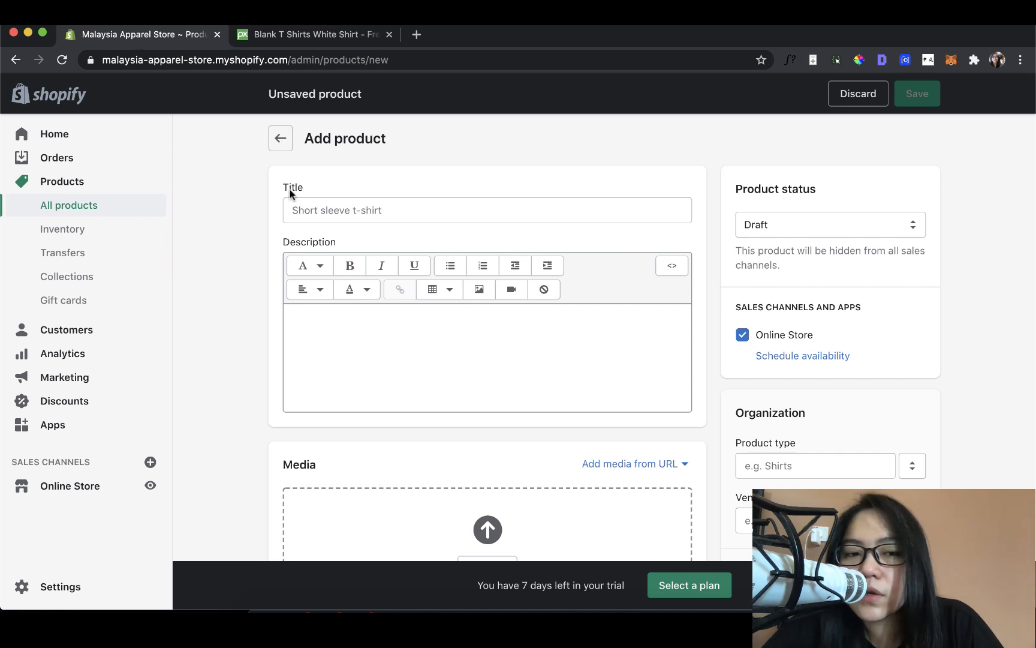
Step: Title the new product "Basic White T-shirt"
{"action": "left_click", "coordinate": [338, 210]}
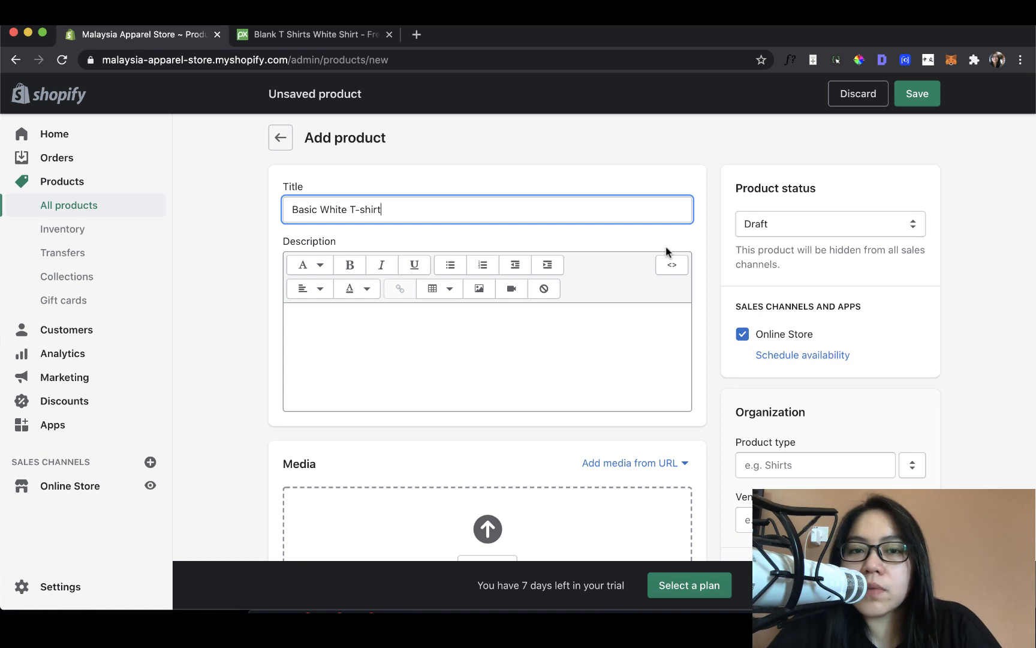
{"action": "scroll", "coordinate": [666, 247], "scroll_direction": "up", "scroll_amount": 1}
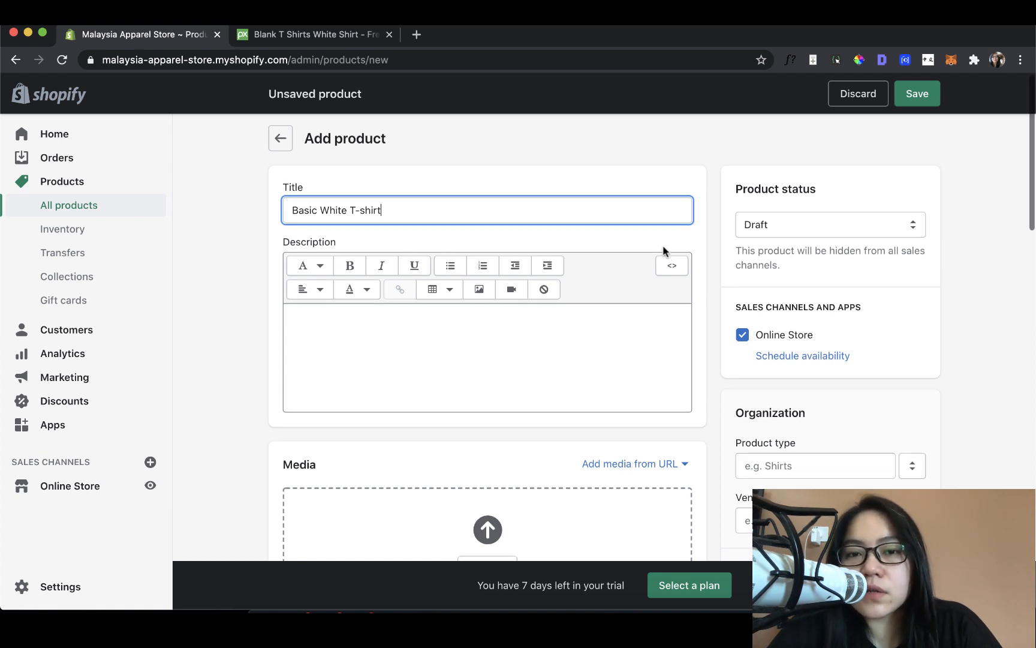
{"action": "scroll", "coordinate": [664, 250], "scroll_direction": "down", "scroll_amount": 1}
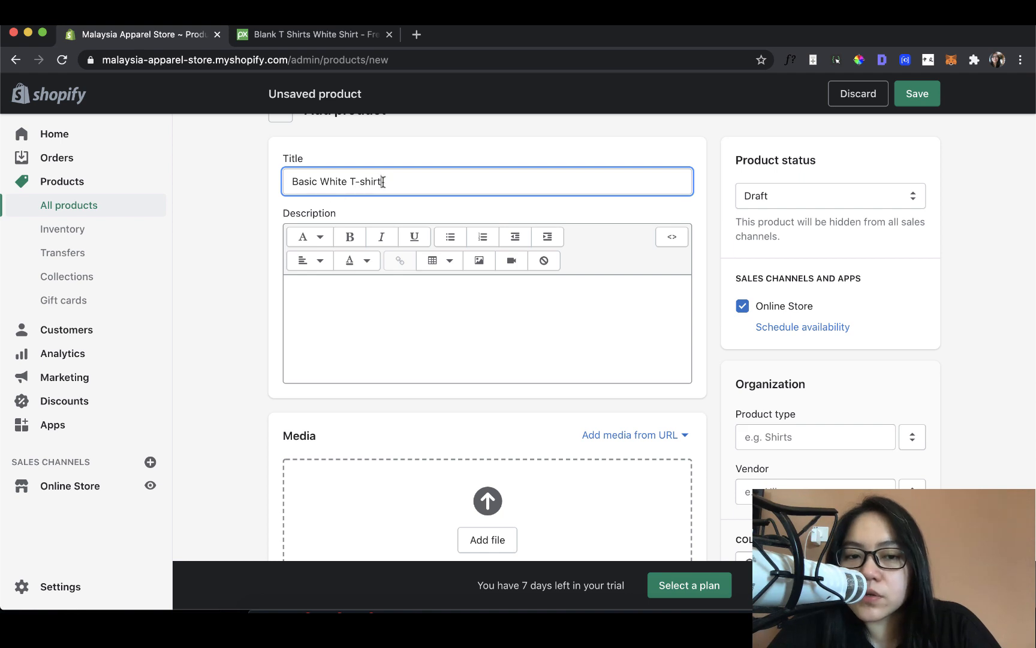
{"action": "left_click_drag", "start_coordinate": [384, 181], "coordinate": [292, 183]}
{"action": "left_click", "coordinate": [258, 195]}
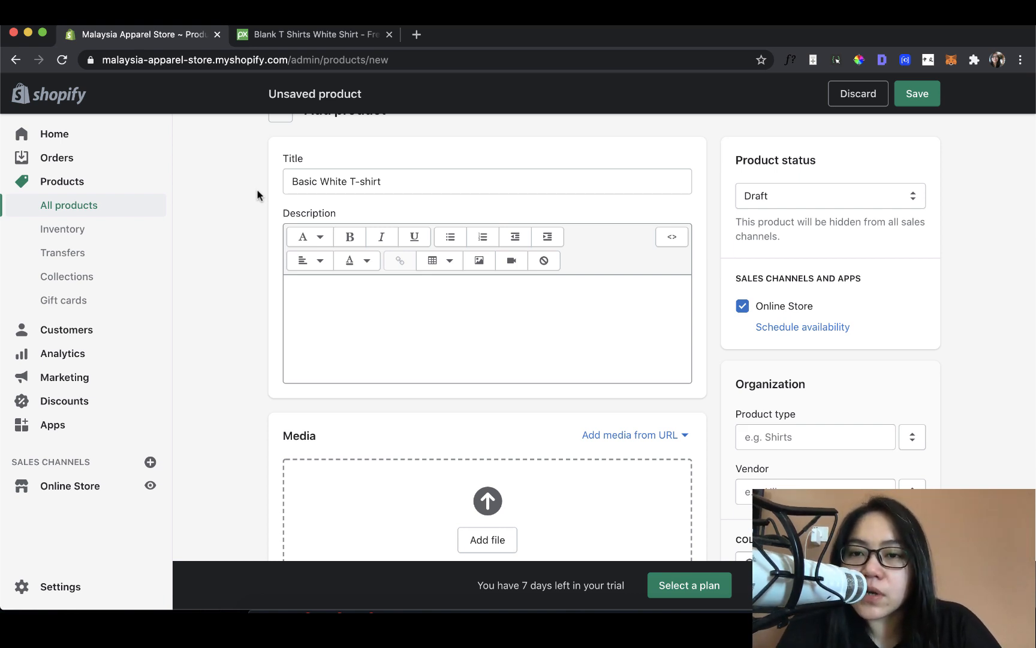
{"action": "left_click", "coordinate": [664, 246]}
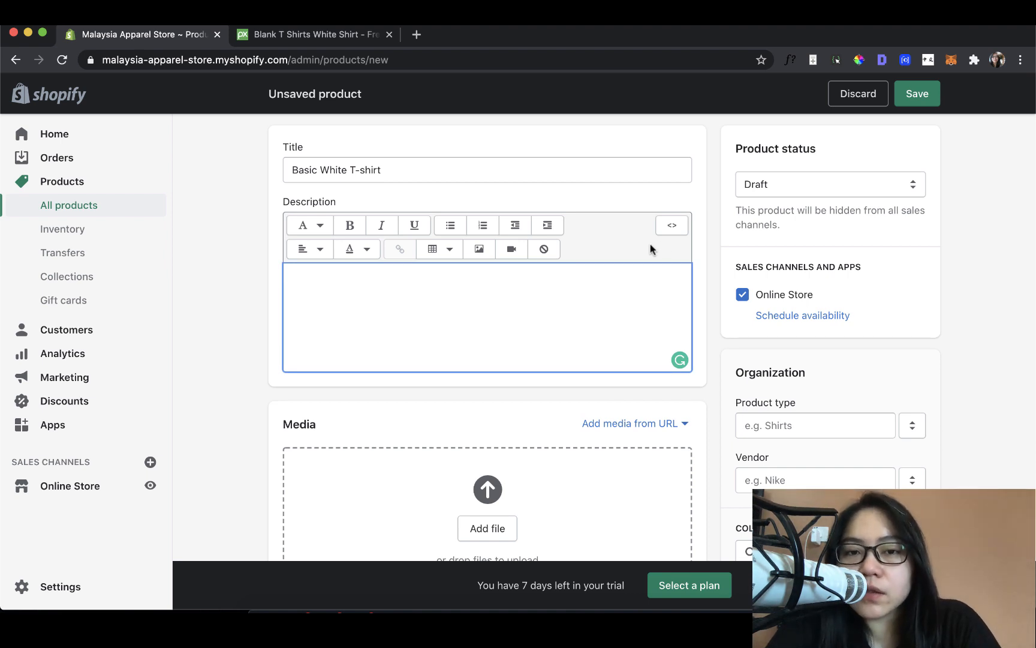
Step: Insert the word "Cotton" before "White" in the product title
{"action": "left_click", "coordinate": [321, 170]}
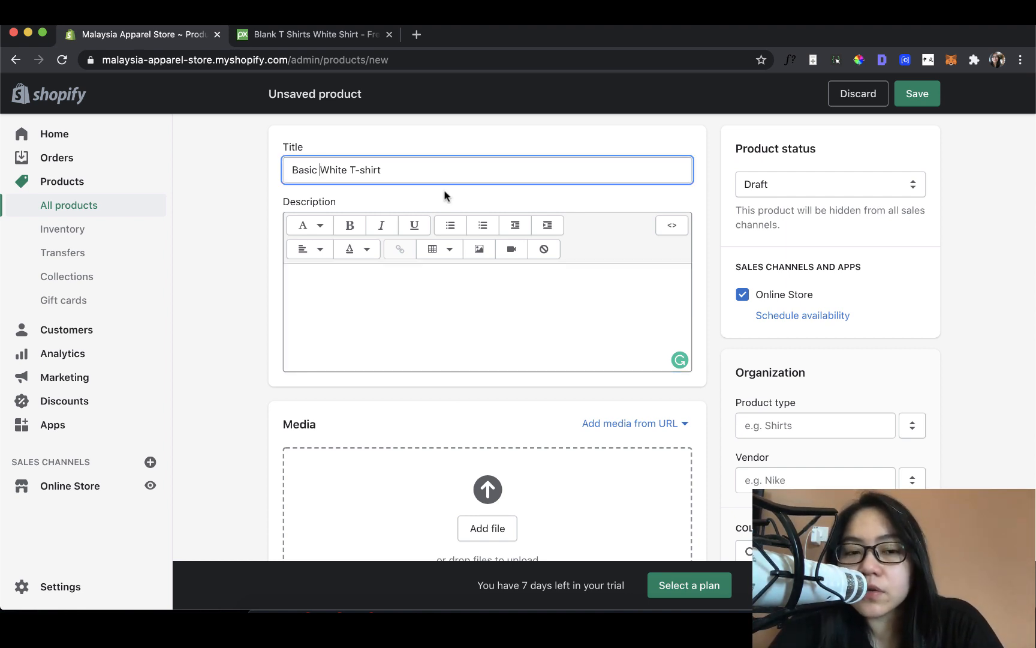
{"action": "type", "text": "Co"}
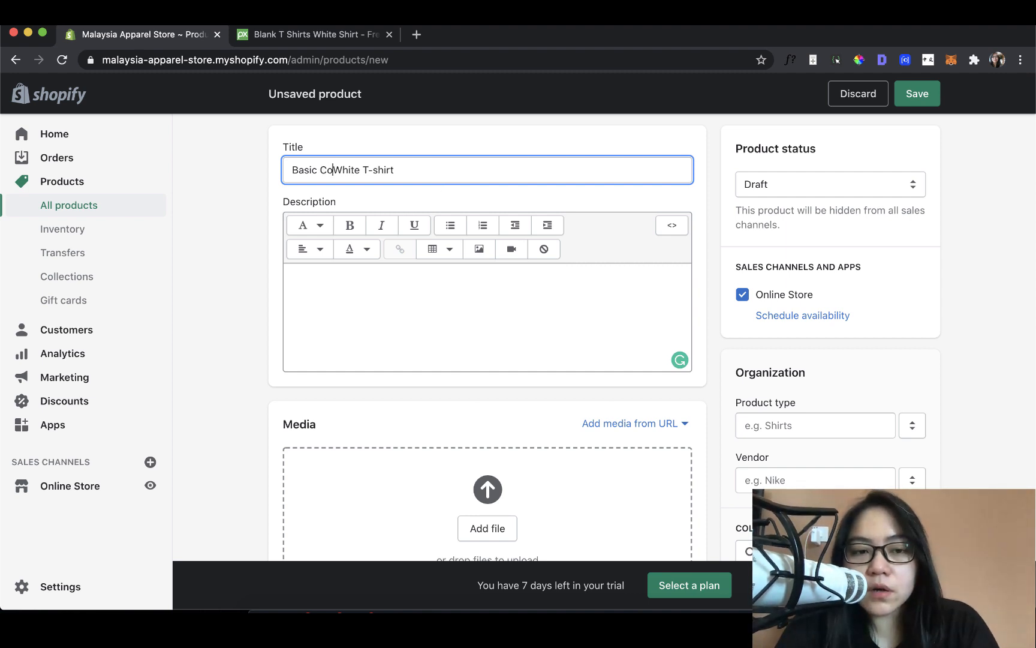
{"action": "type", "text": "tton"}
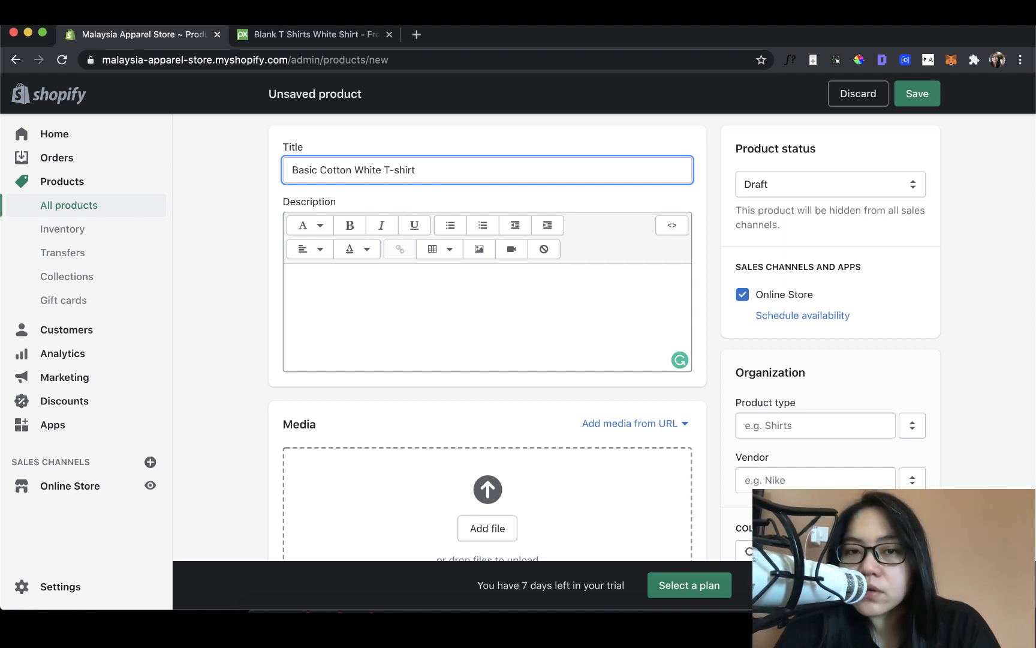
{"action": "scroll", "coordinate": [500, 178], "scroll_direction": "up", "scroll_amount": 1}
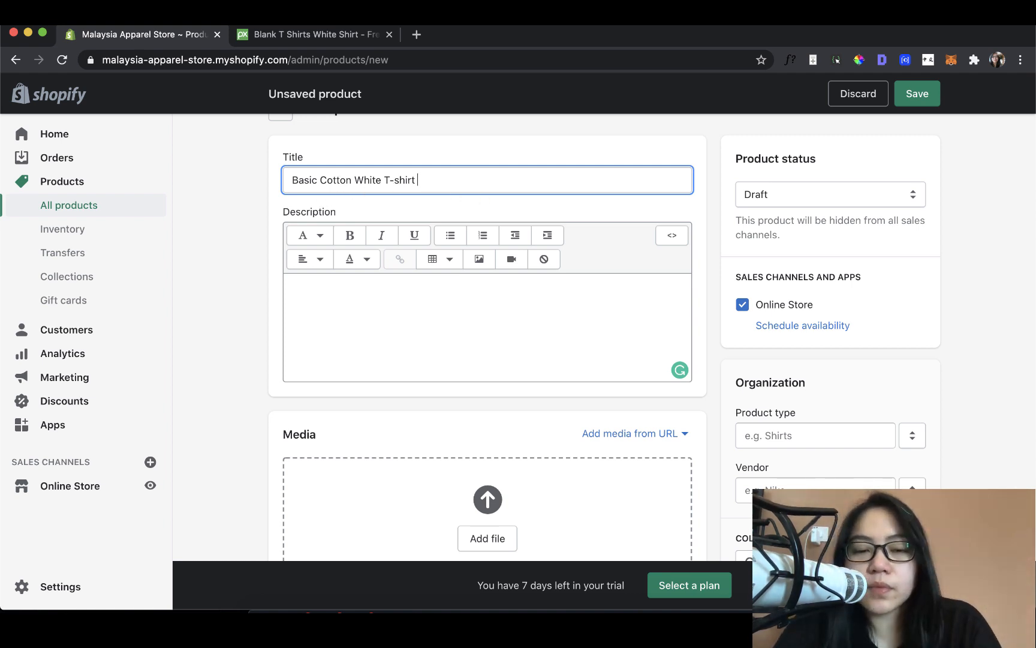
{"action": "type", "text": "for Men"}
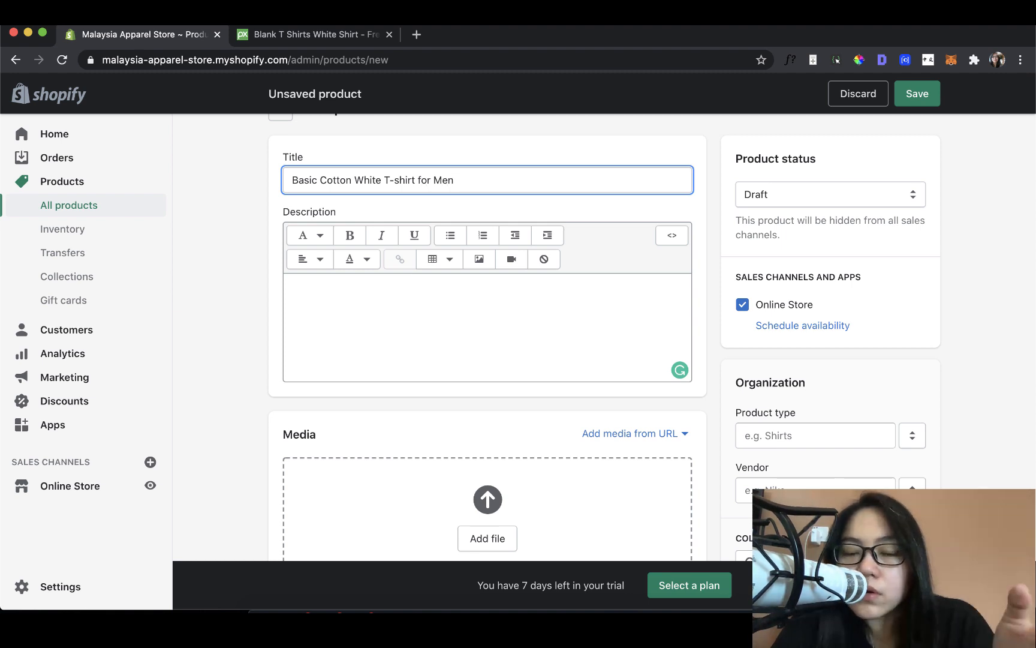
{"action": "key", "text": "BackSpace"}
{"action": "key", "text": "BackSpace"}
{"action": "key", "text": "BackSpace"}
{"action": "key", "text": "BackSpace"}
{"action": "key", "text": "BackSpace"}
{"action": "key", "text": "BackSpace"}
{"action": "key", "text": "BackSpace"}
{"action": "key", "text": "BackSpace"}
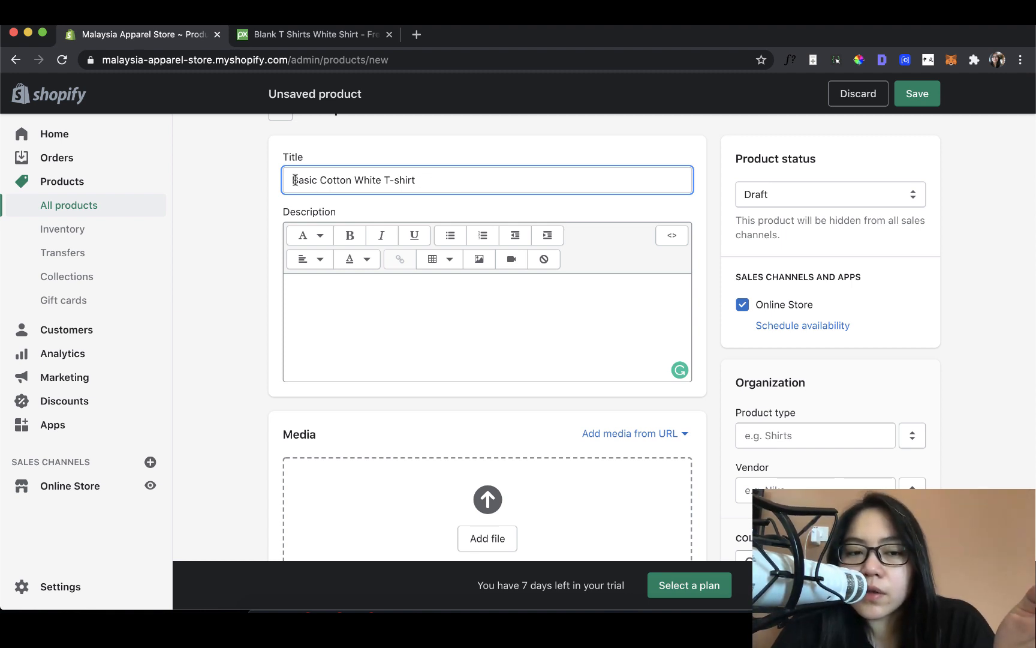
Step: Add "Men's" to the beginning of the title so it reads "Men's Basic Cotton White T-shirt"
{"action": "left_click", "coordinate": [295, 180]}
{"action": "type", "text": "Men's"}
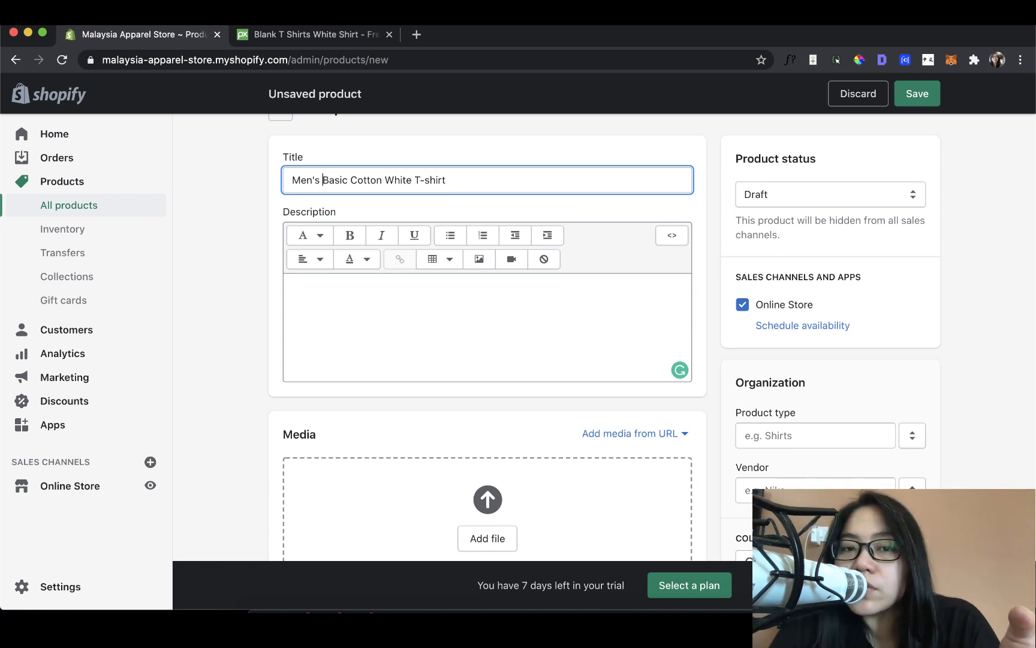
Step: Enter the description "Made from the finest, ethically sourced cotton in the world, our basic cotton white t-shirt is not only environmentally-friendly, it's super comfy too!"
{"action": "key", "text": "Tab"}
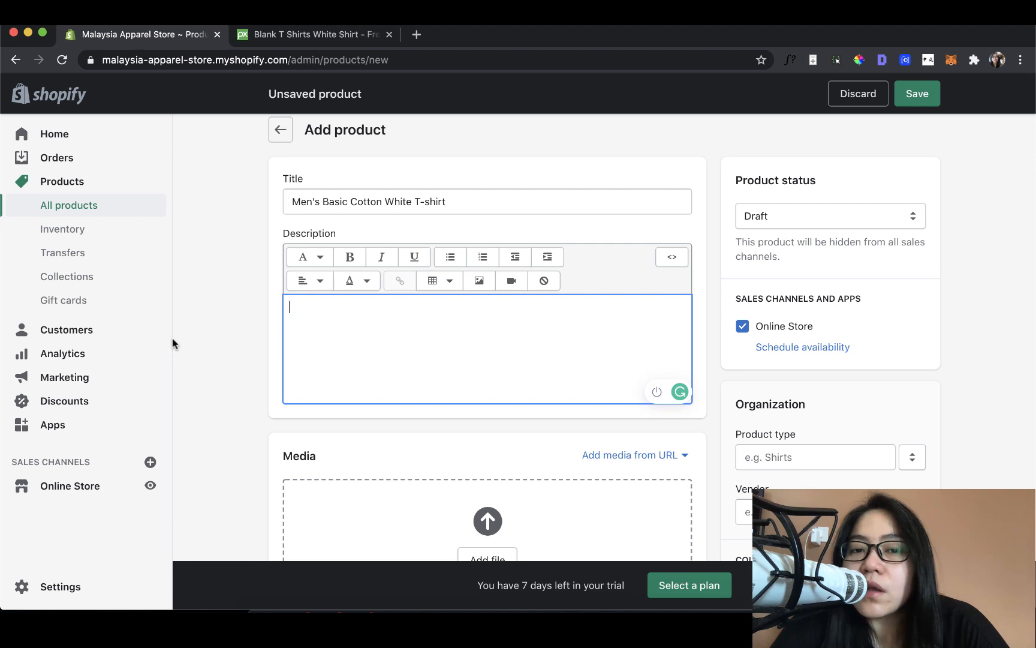
{"action": "type", "text": "Made from the finest, ethically sourced cotton in the world, our basic cotton white t-shirt is not only environmentally-friendly, it's super comfy too!"}
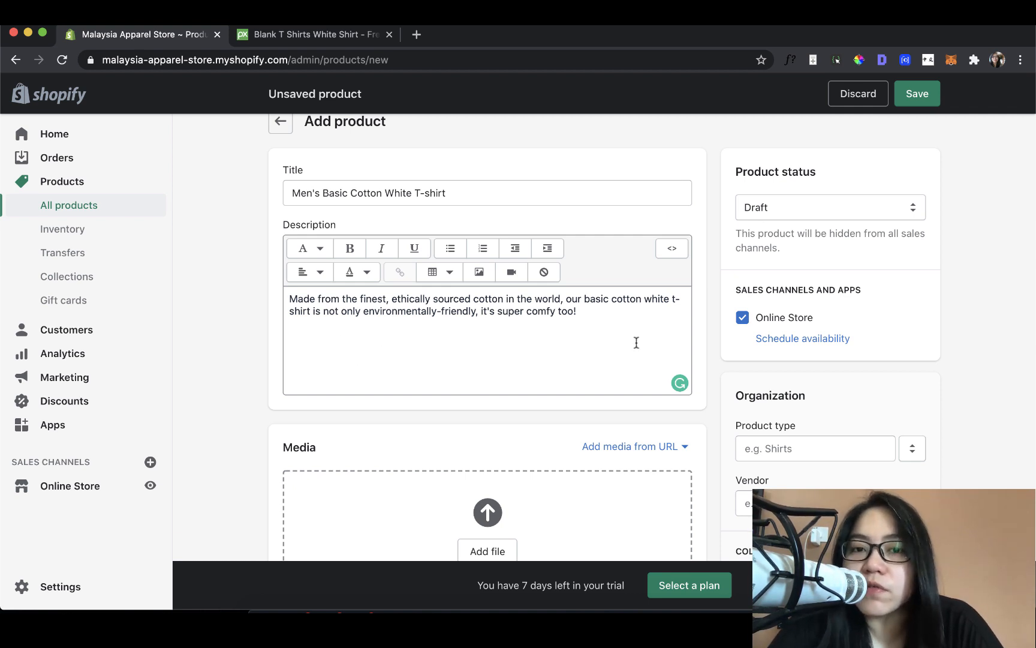
Step: View the HTML source of the product description and return to the formatted text view
{"action": "left_click", "coordinate": [417, 342]}
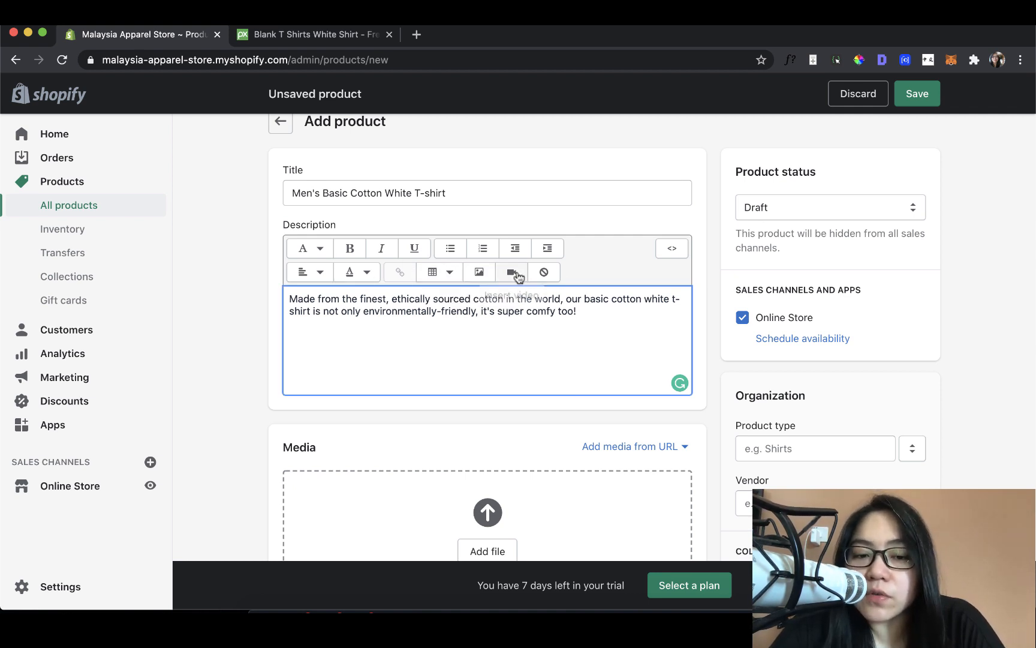
{"action": "left_click", "coordinate": [673, 247]}
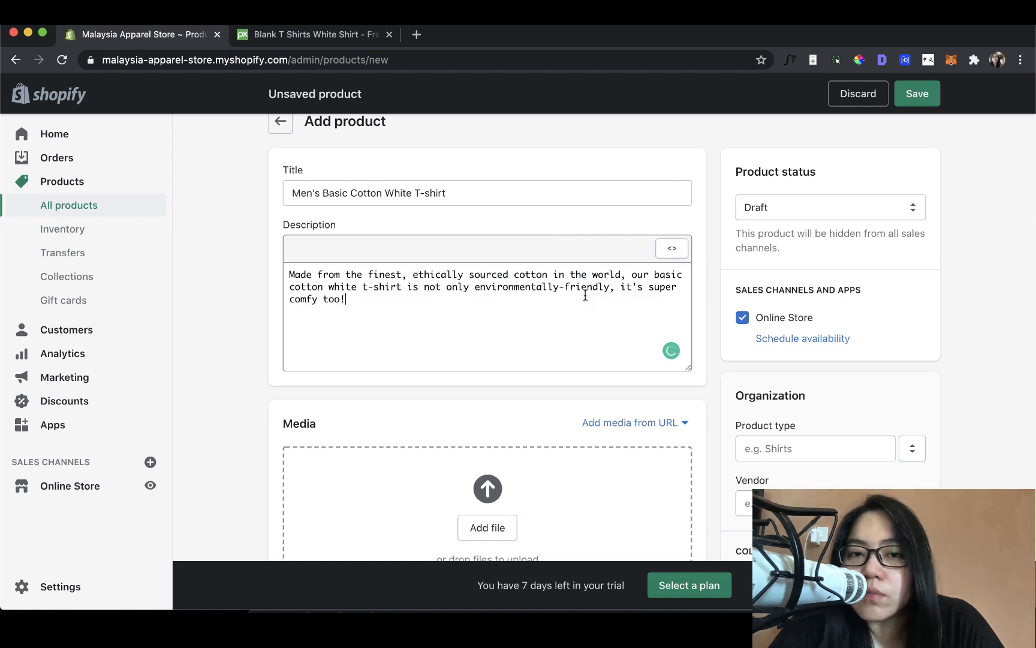
{"action": "left_click", "coordinate": [662, 257]}
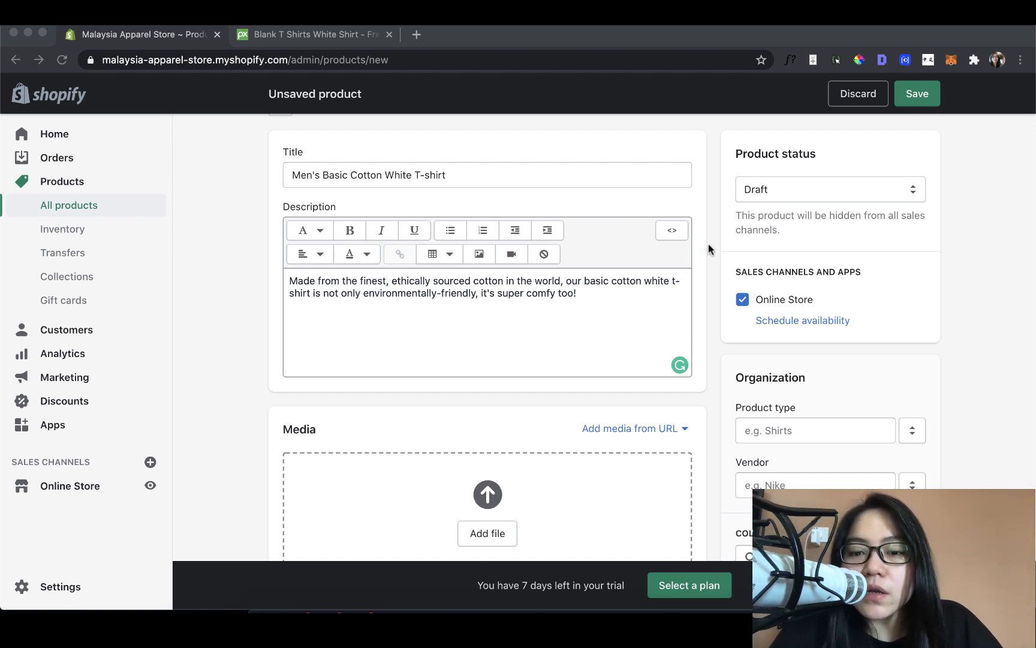
Step: Check the options for adding product media from a URL
{"action": "scroll", "coordinate": [709, 246], "scroll_direction": "down", "scroll_amount": 4}
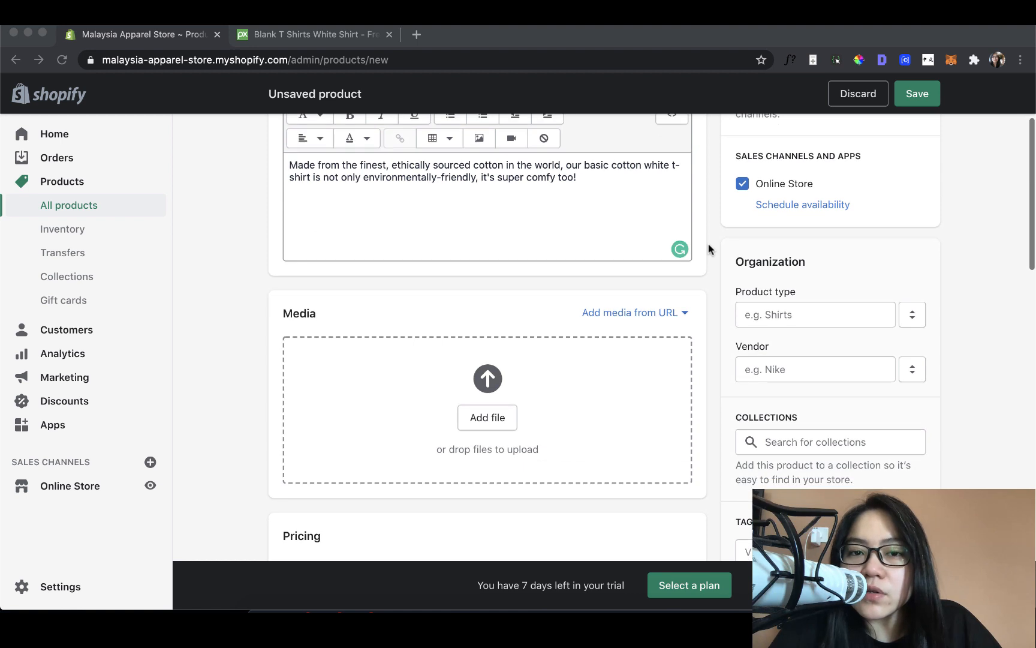
{"action": "scroll", "coordinate": [709, 244], "scroll_direction": "down", "scroll_amount": 2}
{"action": "scroll", "coordinate": [708, 244], "scroll_direction": "down", "scroll_amount": 1}
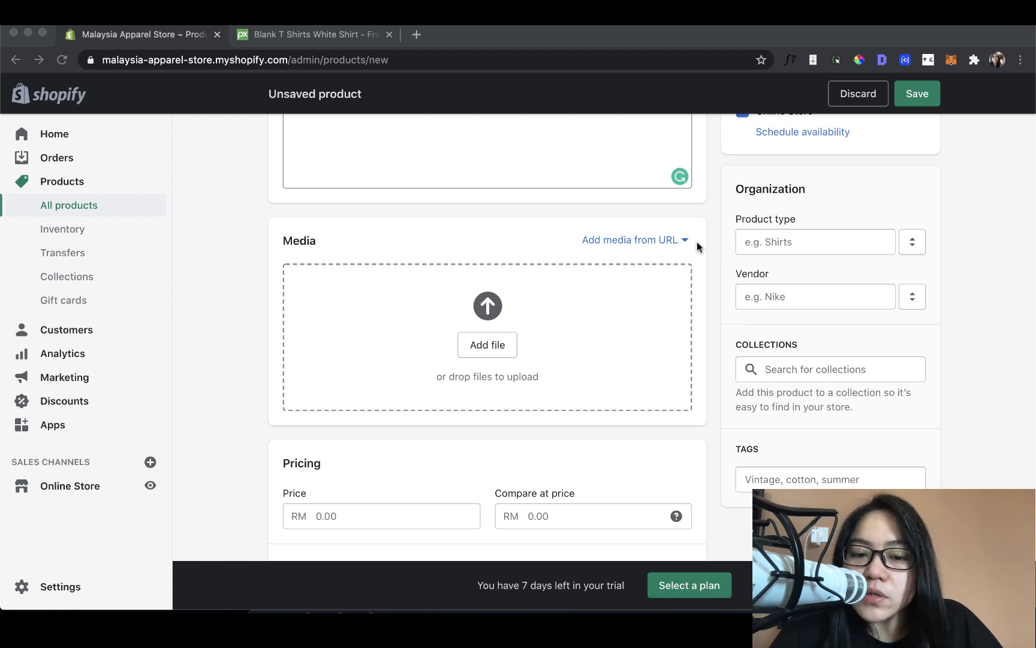
{"action": "scroll", "coordinate": [664, 260], "scroll_direction": "up", "scroll_amount": 1}
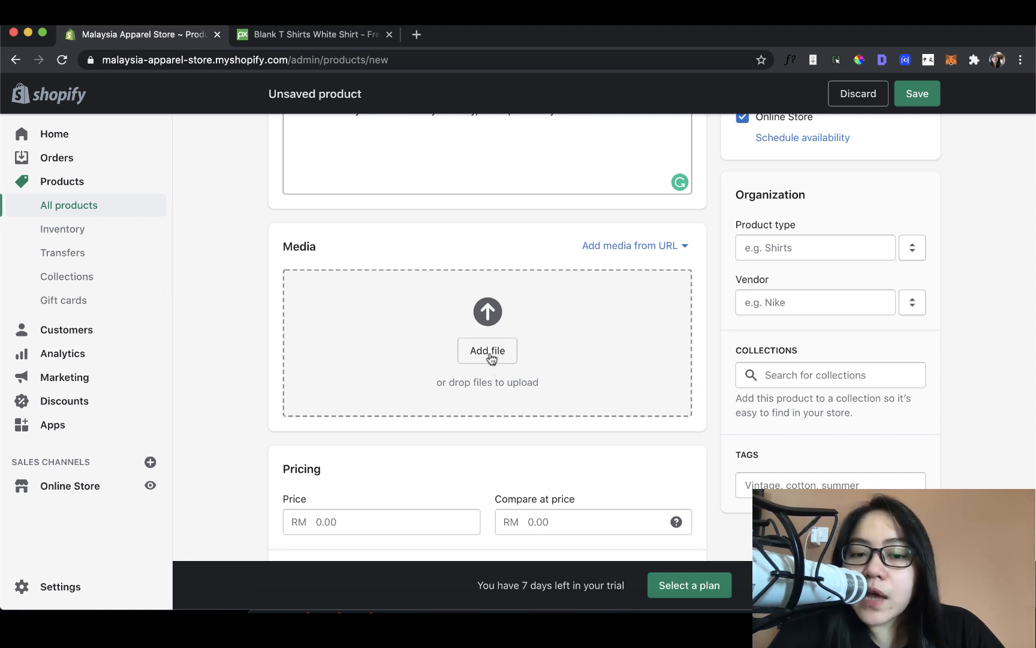
{"action": "left_click", "coordinate": [640, 247]}
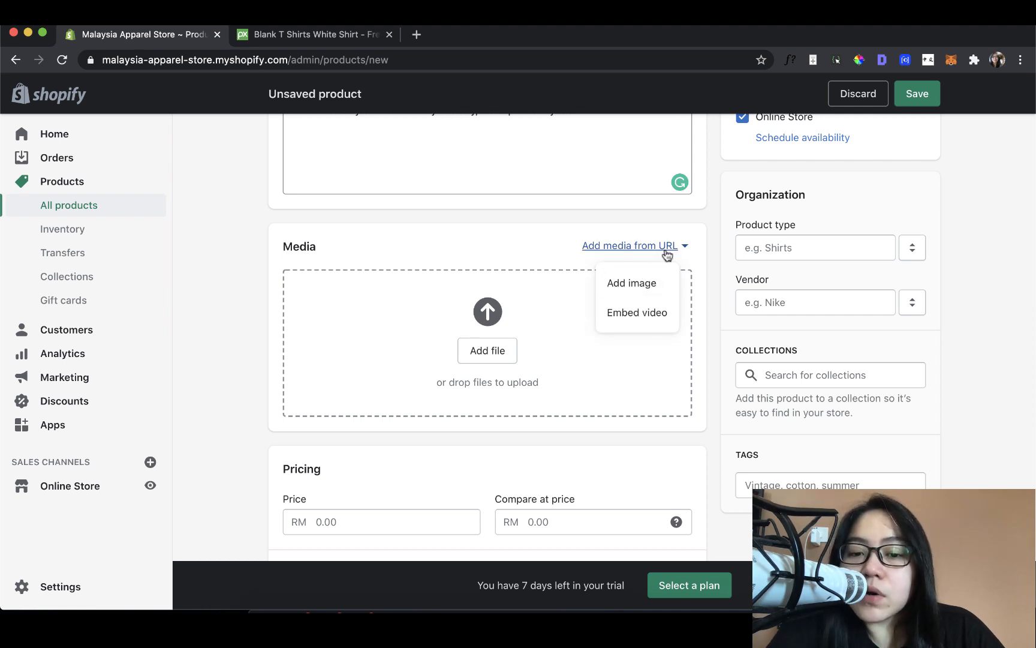
{"action": "left_click", "coordinate": [665, 252]}
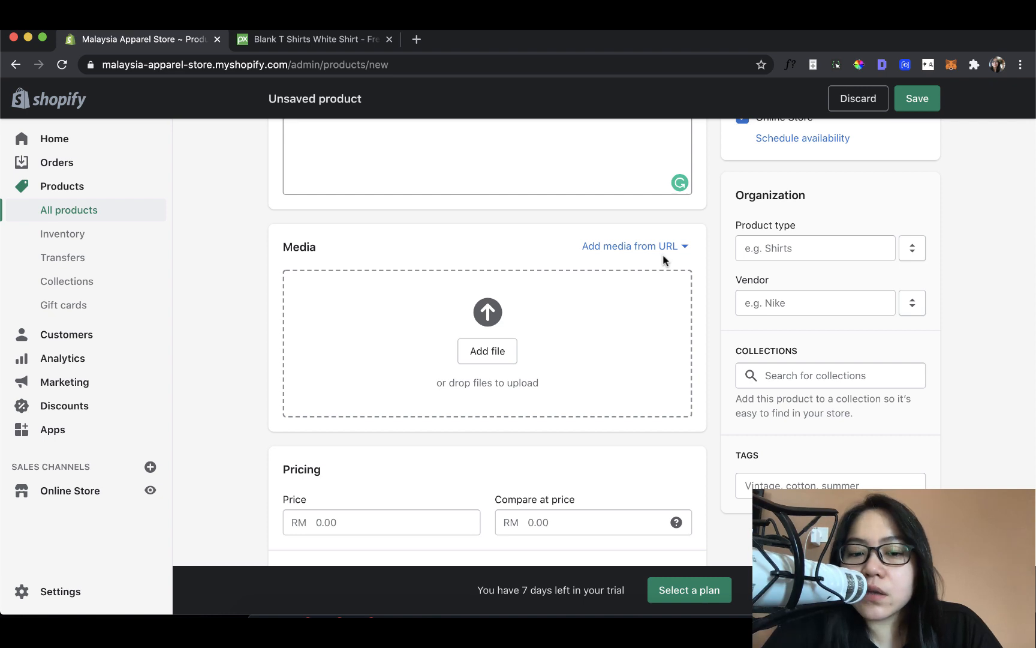
Step: Upload the white T-shirt image from the Downloads folder to the product's media
{"action": "left_click", "coordinate": [485, 358]}
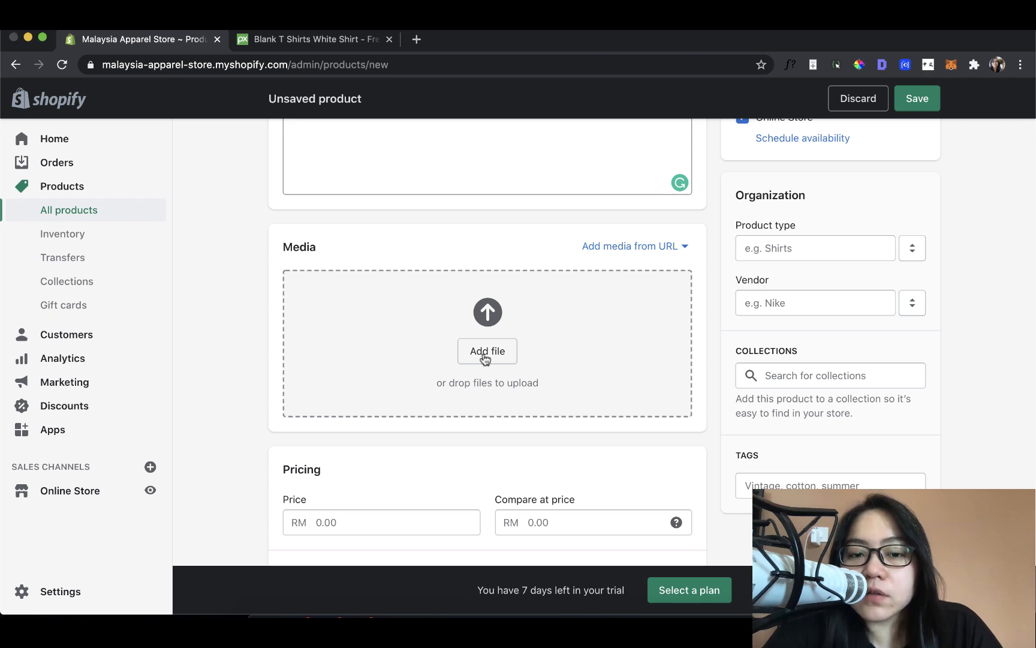
{"action": "left_click", "coordinate": [283, 152]}
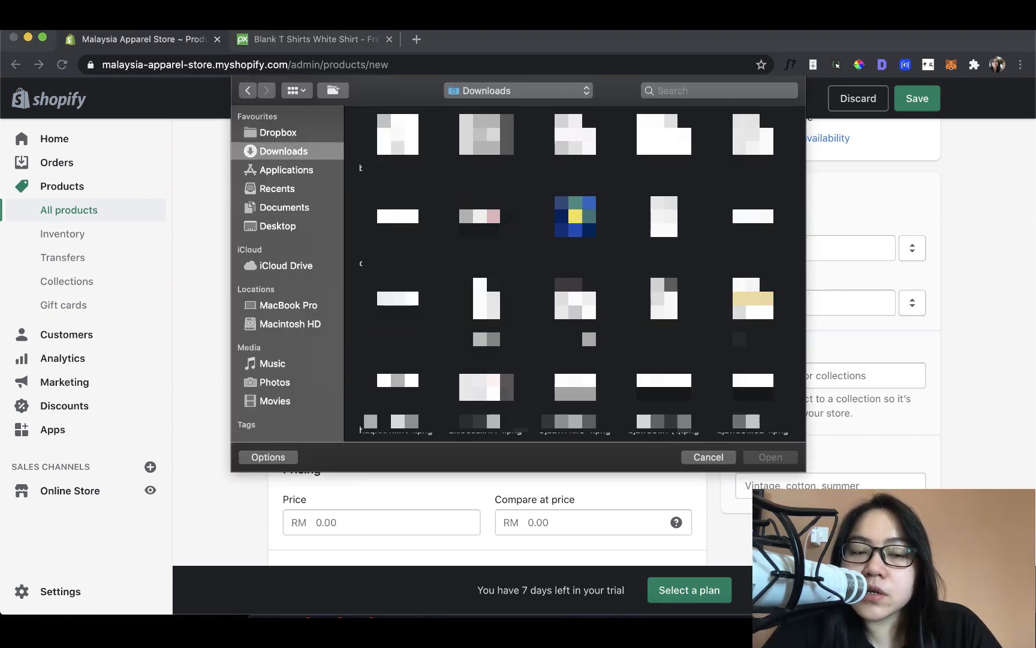
{"action": "left_click", "coordinate": [398, 147]}
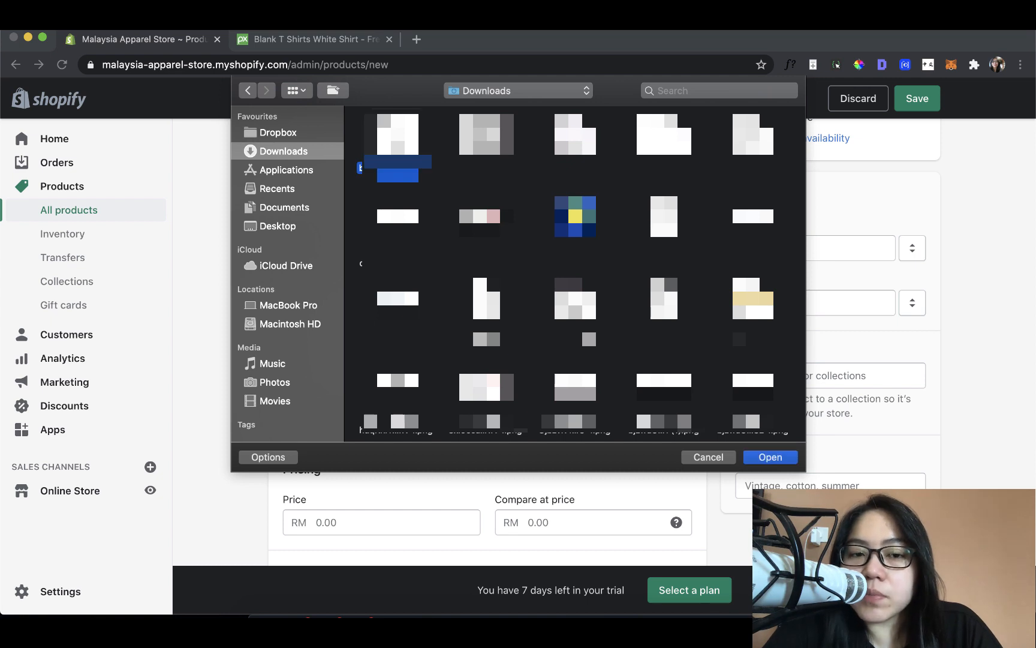
{"action": "key", "text": "Return"}
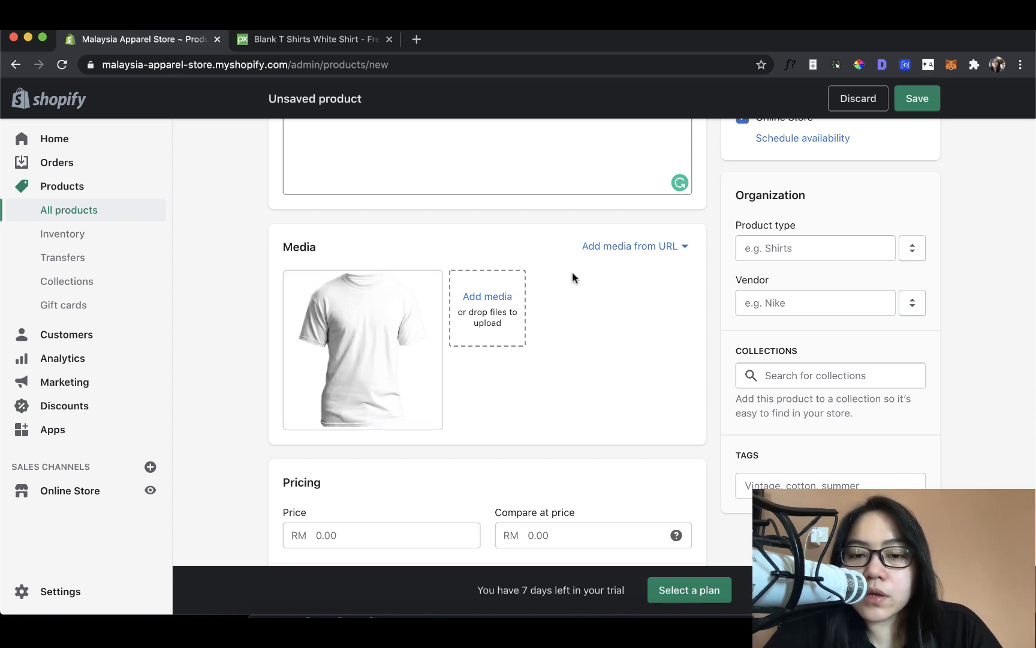
Step: Save the new T-shirt product
{"action": "scroll", "coordinate": [623, 288], "scroll_direction": "down", "scroll_amount": 1}
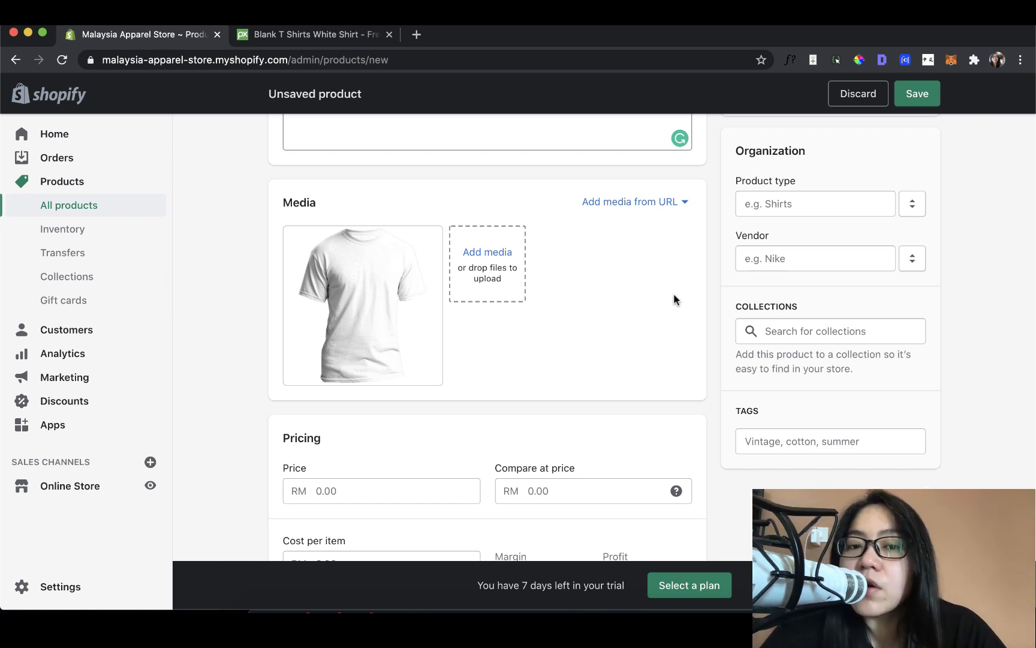
{"action": "scroll", "coordinate": [680, 268], "scroll_direction": "down", "scroll_amount": 1}
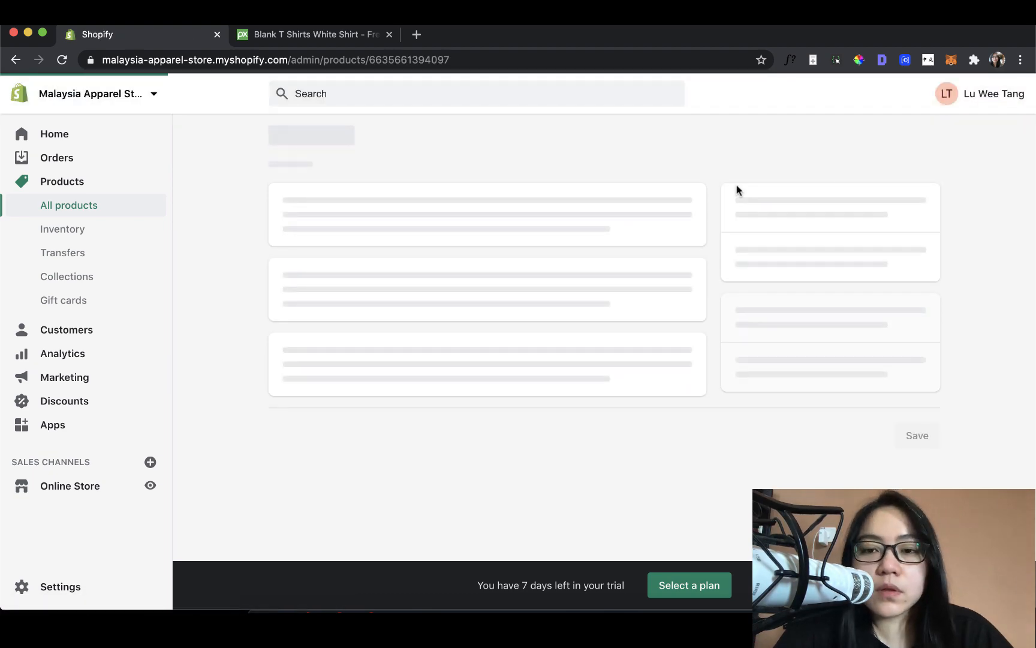
{"action": "scroll", "coordinate": [673, 238], "scroll_direction": "down", "scroll_amount": 2}
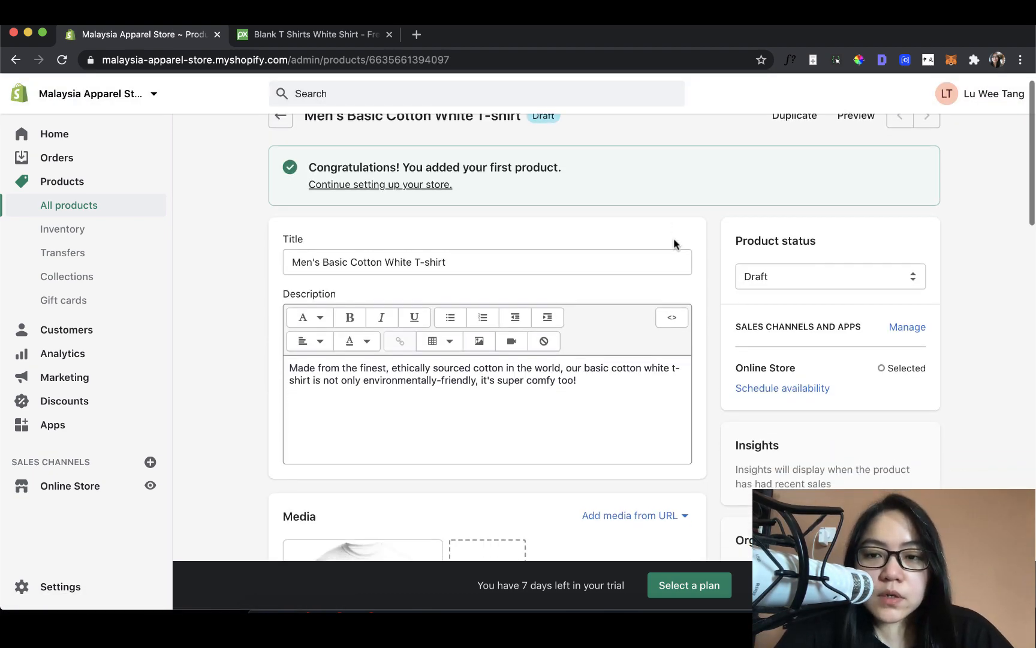
Step: Set the product's price to RM 25
{"action": "scroll", "coordinate": [675, 239], "scroll_direction": "down", "scroll_amount": 10}
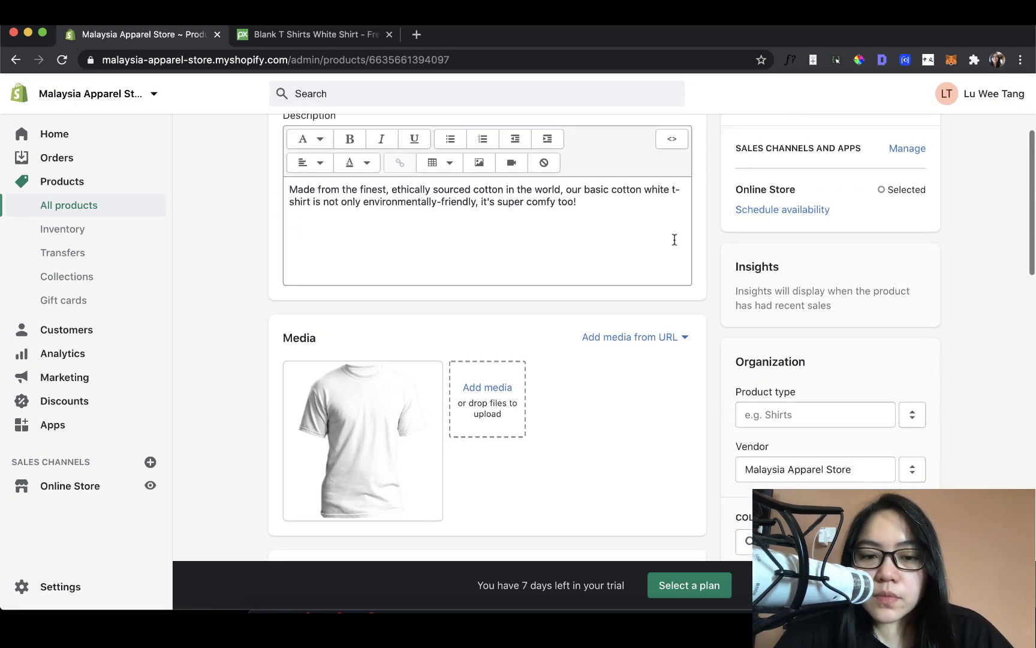
{"action": "scroll", "coordinate": [674, 243], "scroll_direction": "down", "scroll_amount": 4}
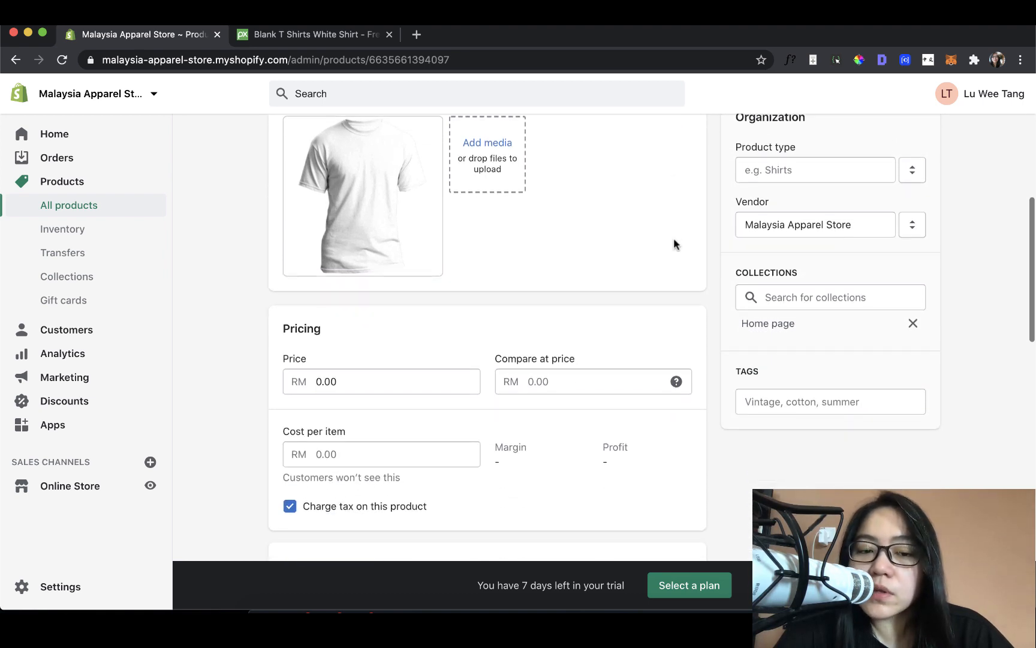
{"action": "scroll", "coordinate": [674, 243], "scroll_direction": "down", "scroll_amount": 2}
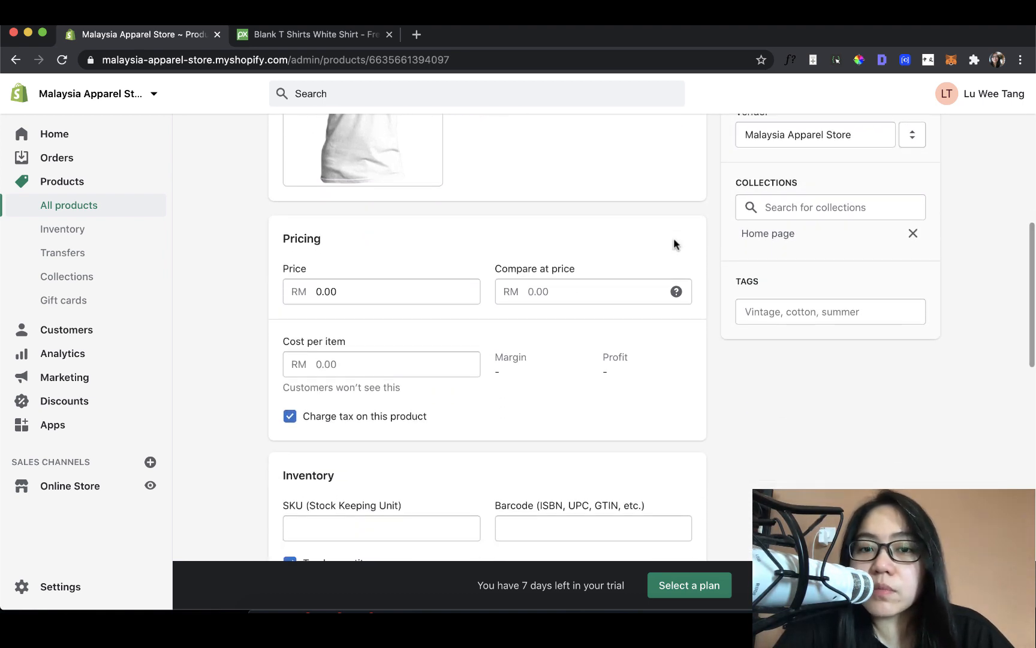
{"action": "left_click", "coordinate": [392, 291]}
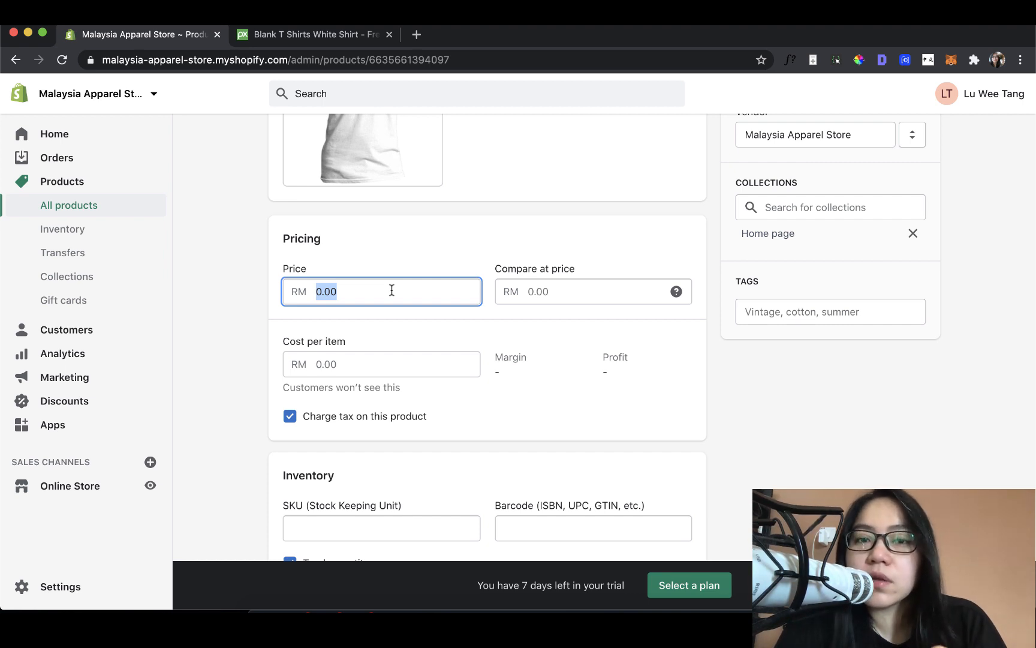
{"action": "type", "text": "2"}
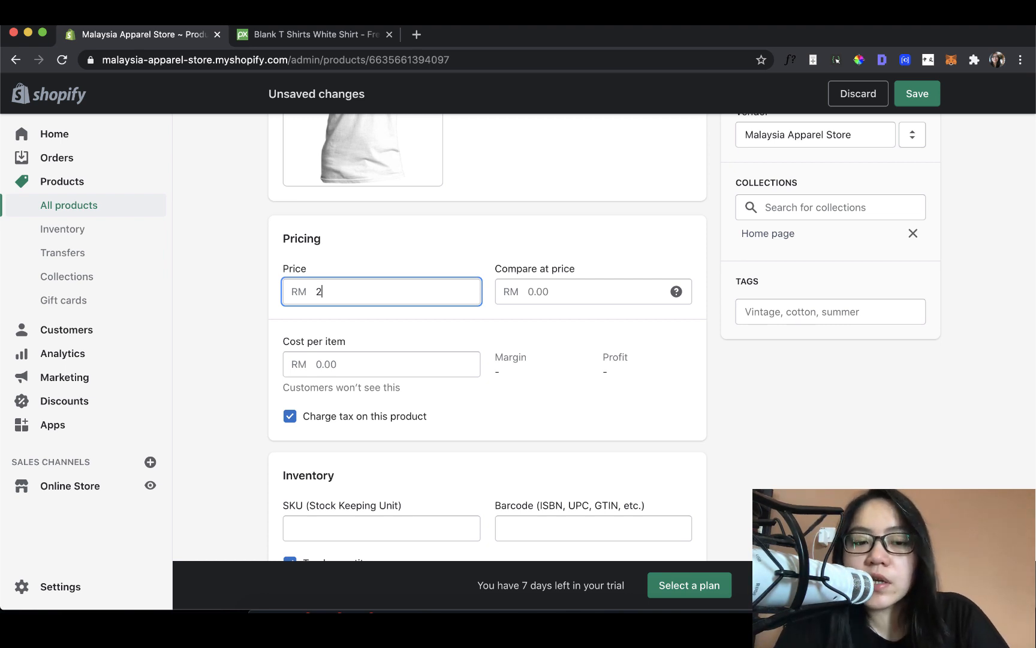
{"action": "type", "text": "5"}
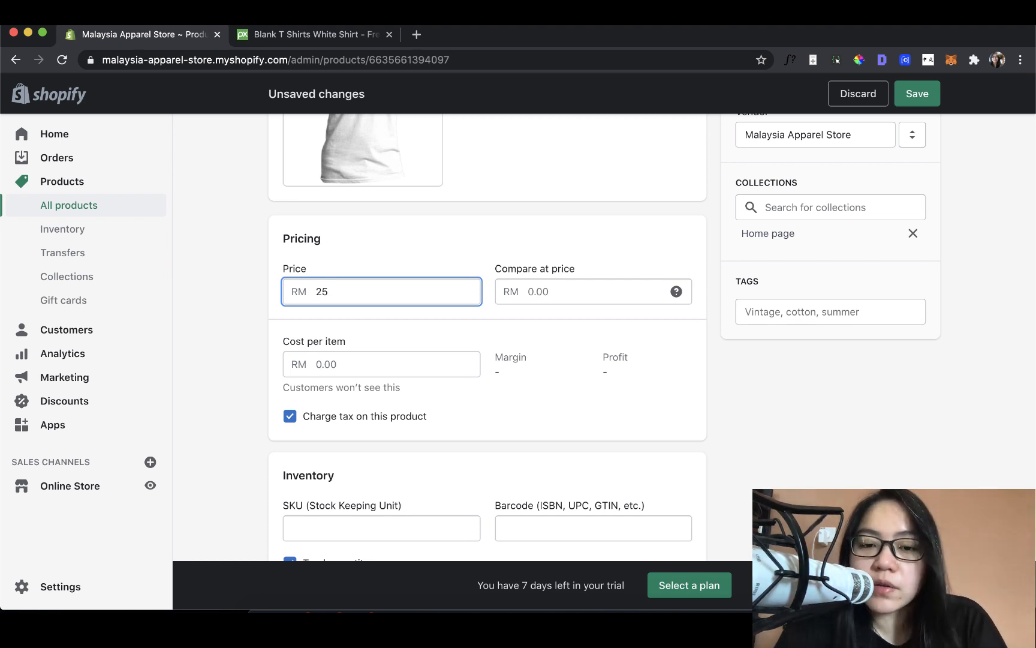
{"action": "left_click", "coordinate": [551, 294]}
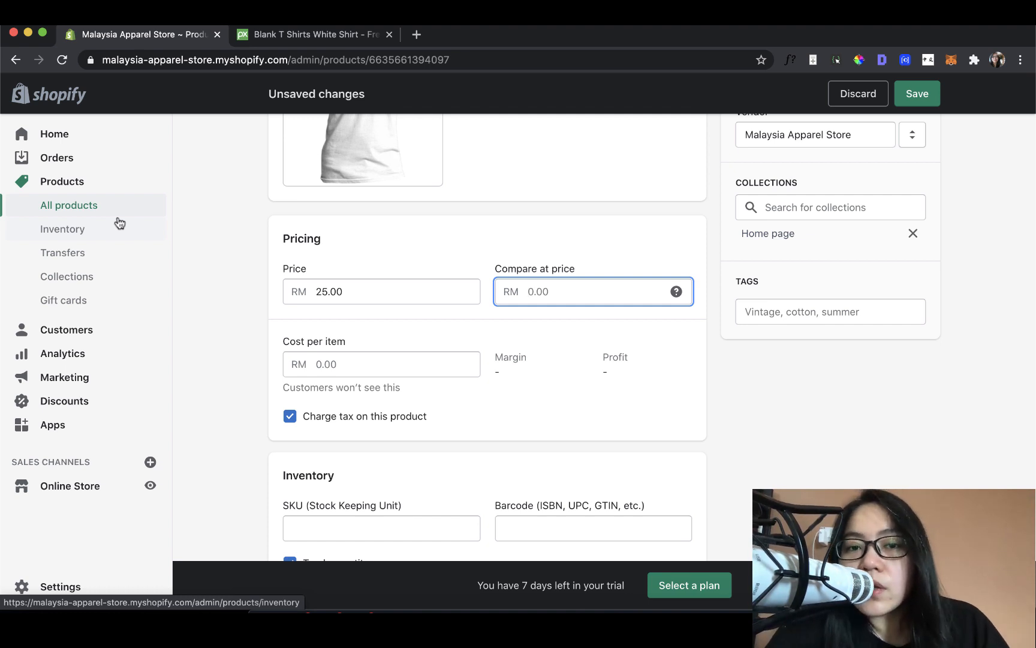
Step: Examine the product's price, compare-at price, cost per item and tax options
{"action": "left_click", "coordinate": [349, 297]}
{"action": "left_click", "coordinate": [378, 265]}
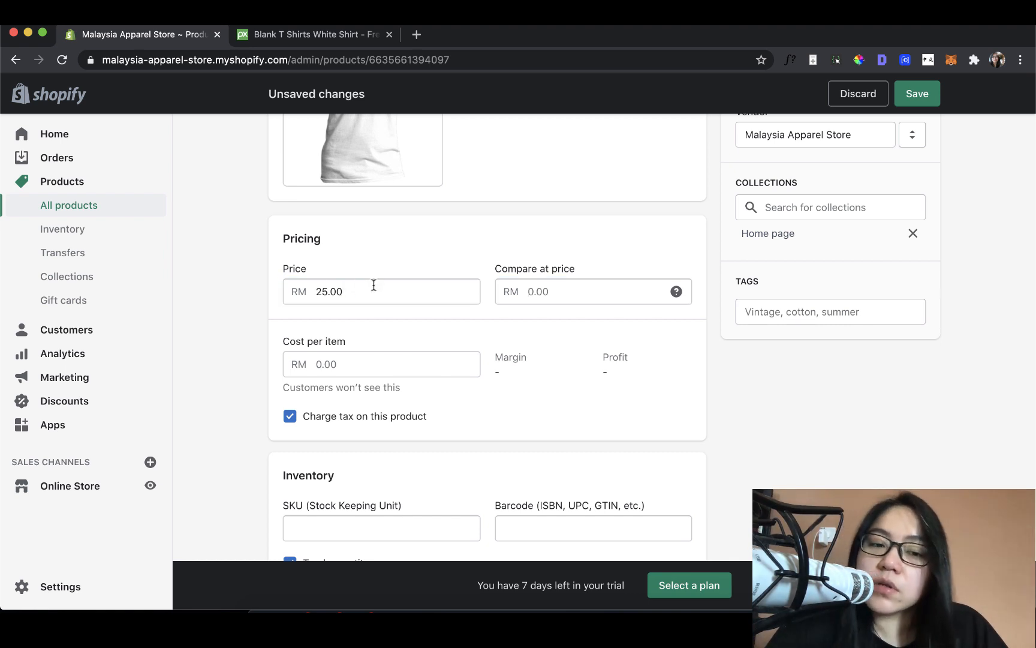
{"action": "left_click", "coordinate": [373, 285]}
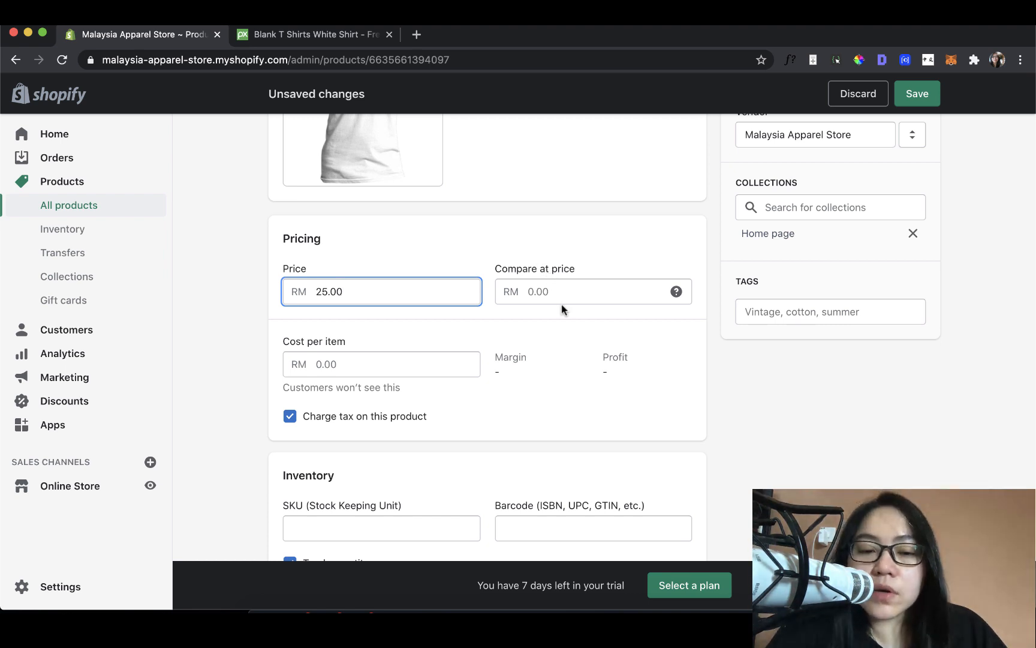
{"action": "scroll", "coordinate": [562, 306], "scroll_direction": "down", "scroll_amount": 1}
{"action": "scroll", "coordinate": [562, 306], "scroll_direction": "down", "scroll_amount": 1}
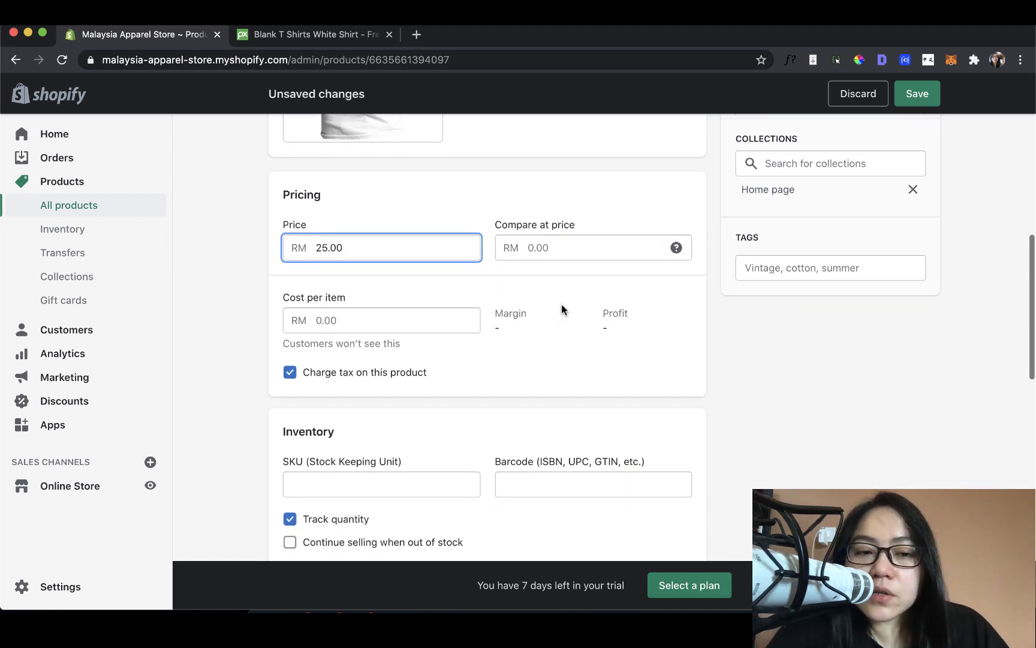
{"action": "left_click", "coordinate": [349, 322]}
{"action": "scroll", "coordinate": [394, 333], "scroll_direction": "down", "scroll_amount": 1}
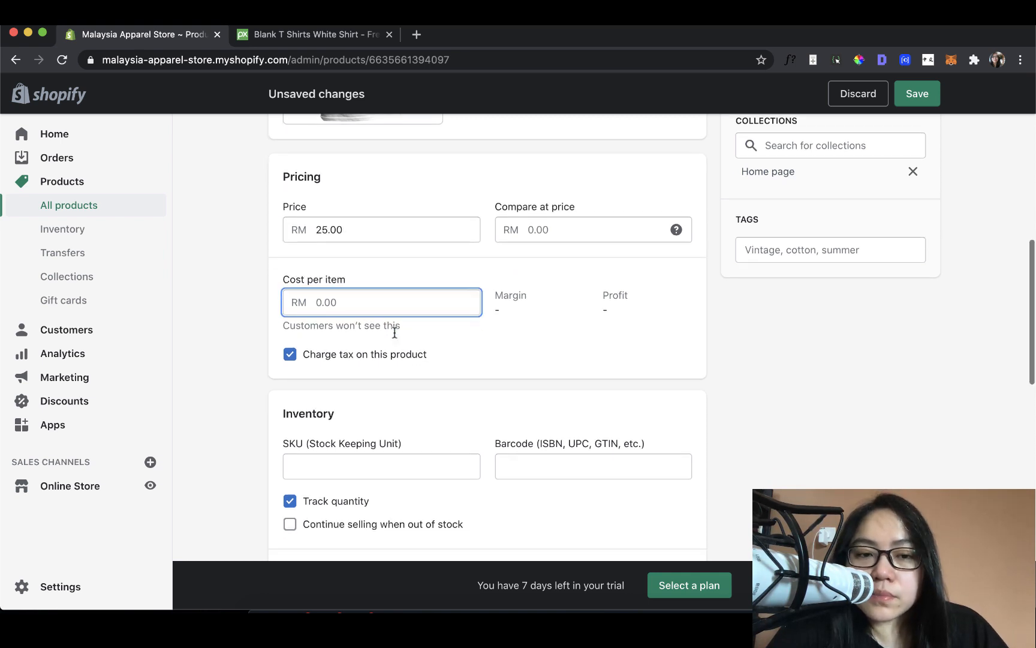
{"action": "scroll", "coordinate": [395, 333], "scroll_direction": "down", "scroll_amount": 1}
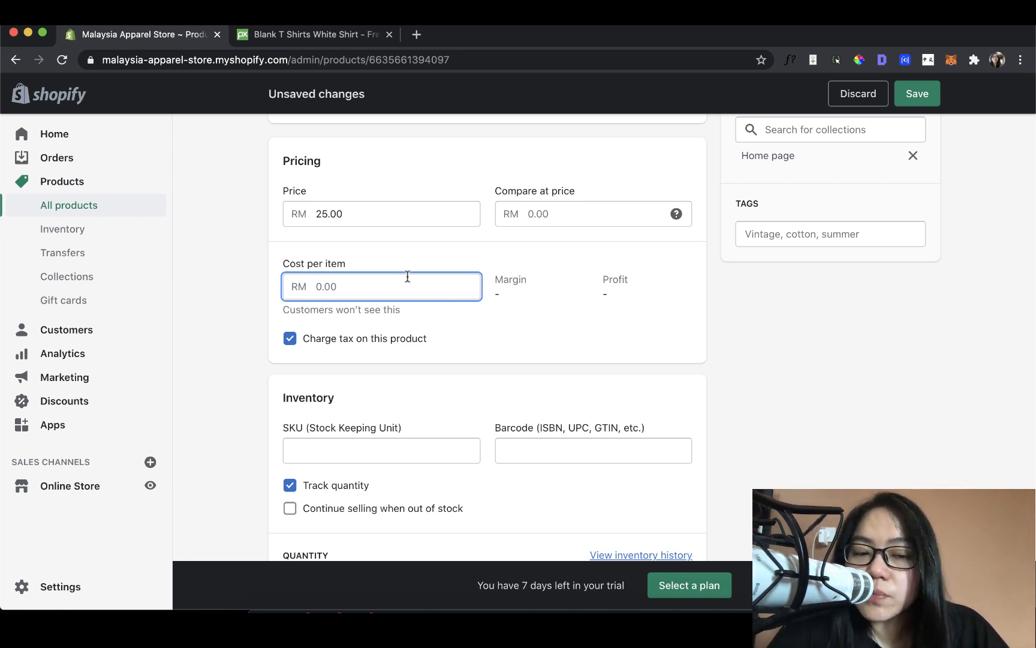
{"action": "scroll", "coordinate": [438, 298], "scroll_direction": "down", "scroll_amount": 1}
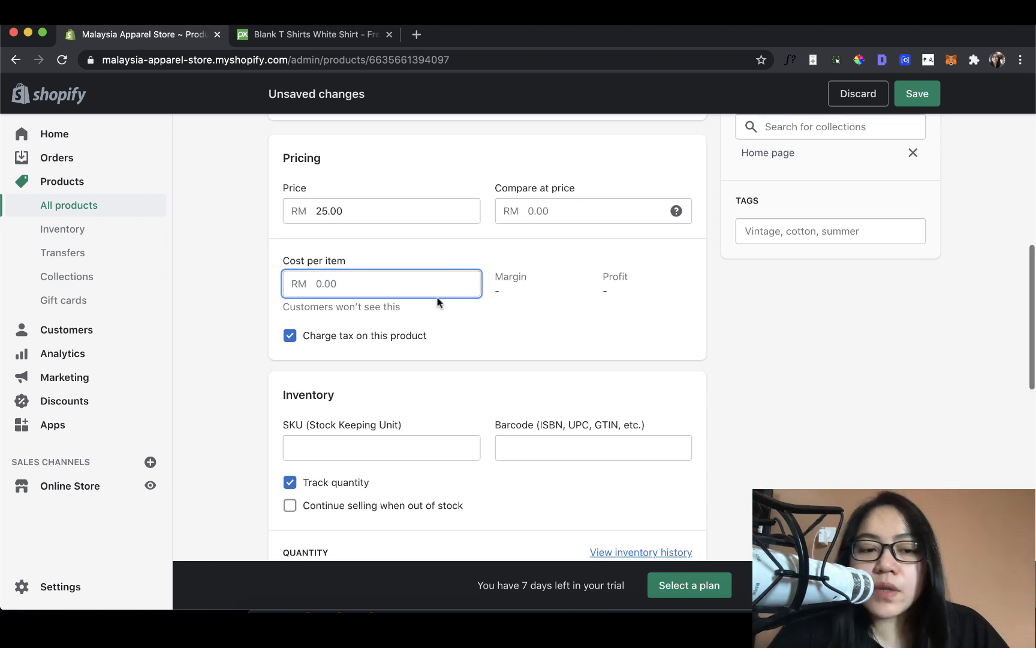
{"action": "scroll", "coordinate": [353, 334], "scroll_direction": "down", "scroll_amount": 1}
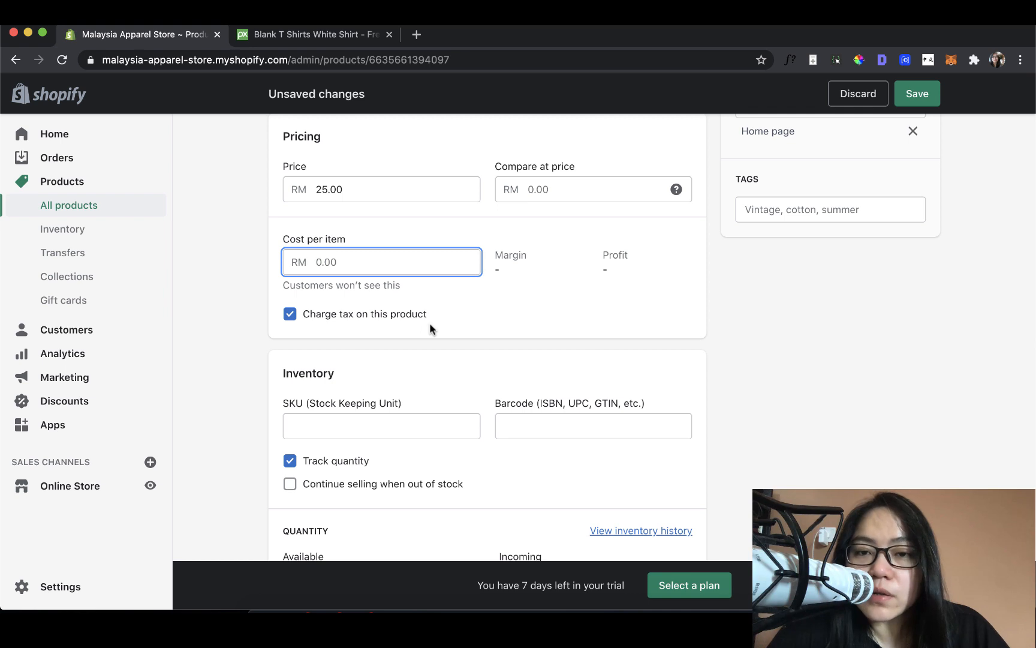
Step: Turn off charging tax on this product and save the change
{"action": "scroll", "coordinate": [708, 261], "scroll_direction": "down", "scroll_amount": 3}
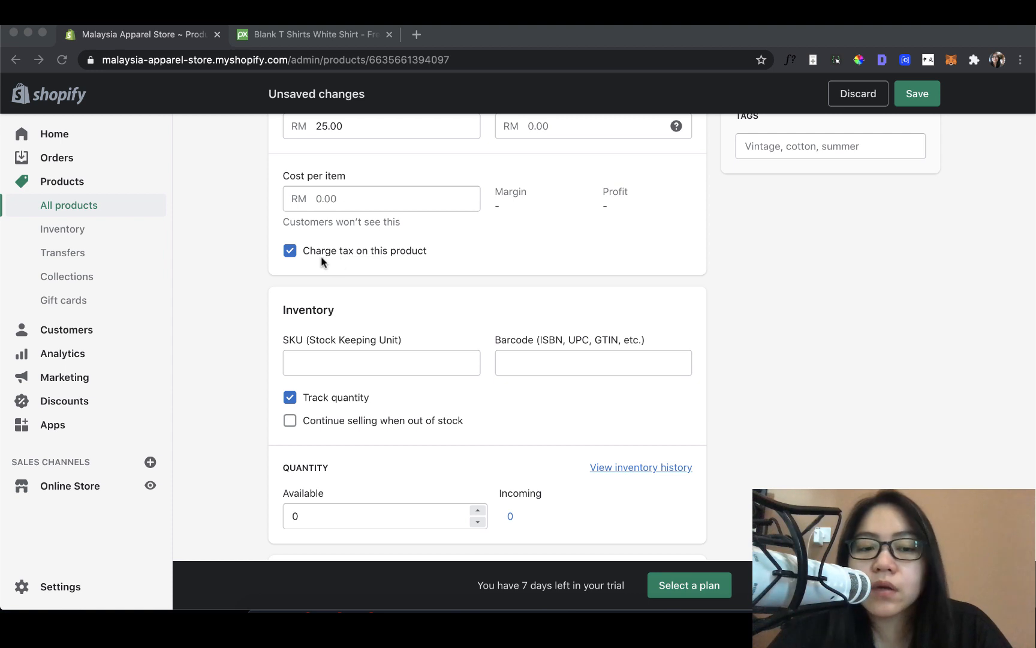
{"action": "scroll", "coordinate": [373, 290], "scroll_direction": "up", "scroll_amount": 6}
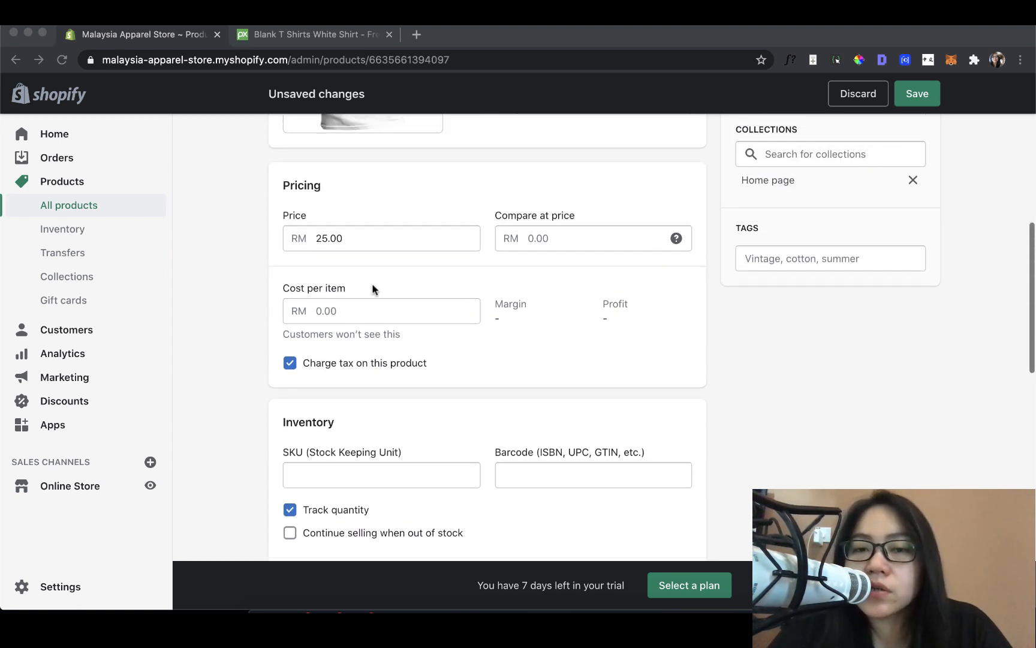
{"action": "scroll", "coordinate": [373, 290], "scroll_direction": "down", "scroll_amount": 6}
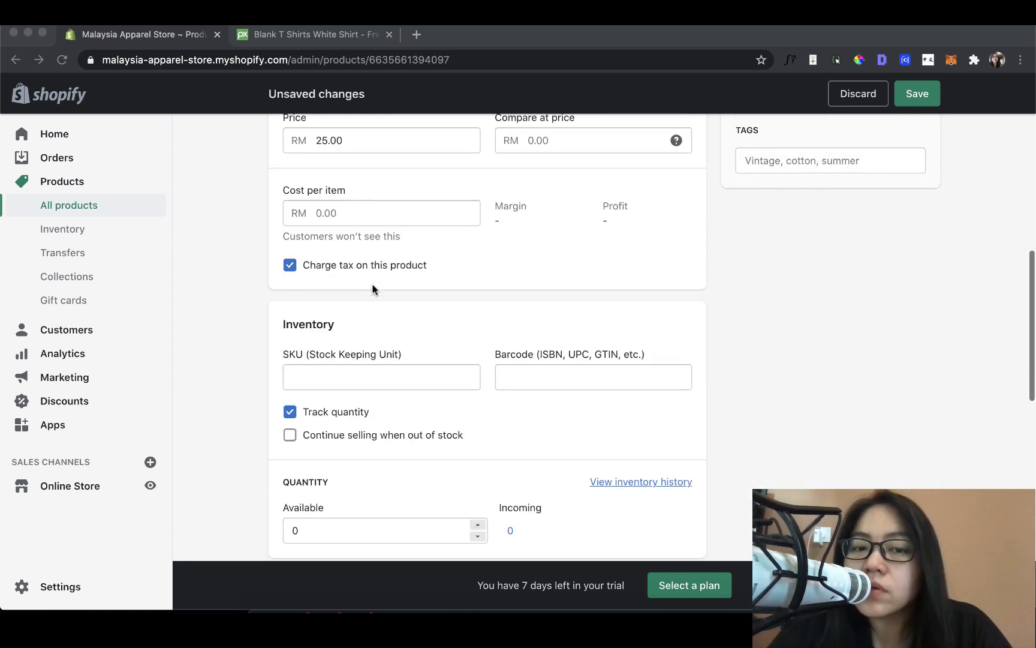
{"action": "left_click", "coordinate": [292, 270]}
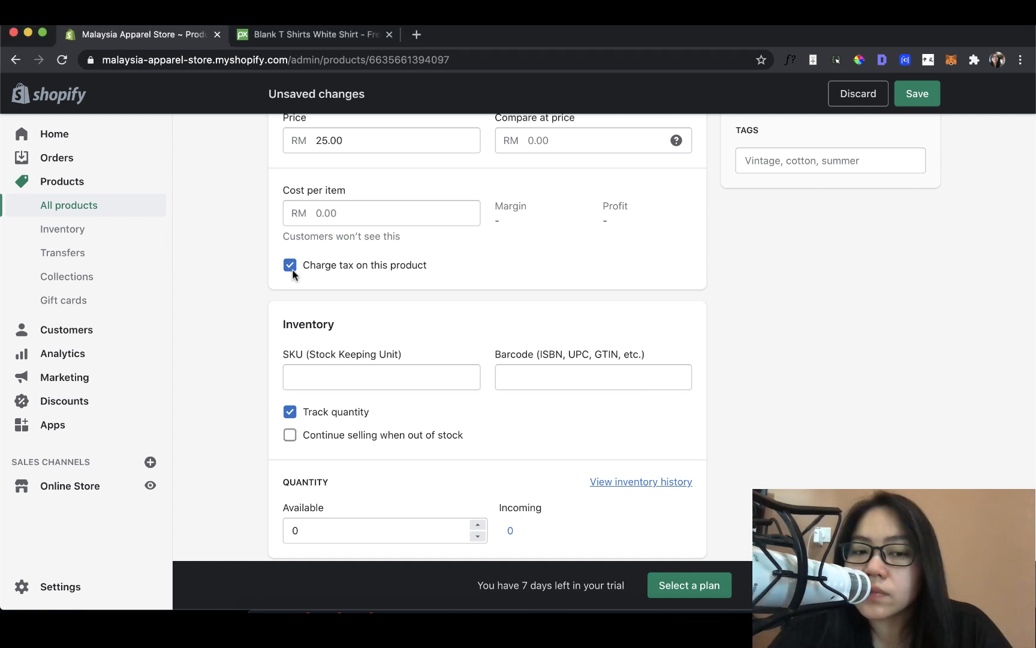
{"action": "left_click", "coordinate": [291, 268]}
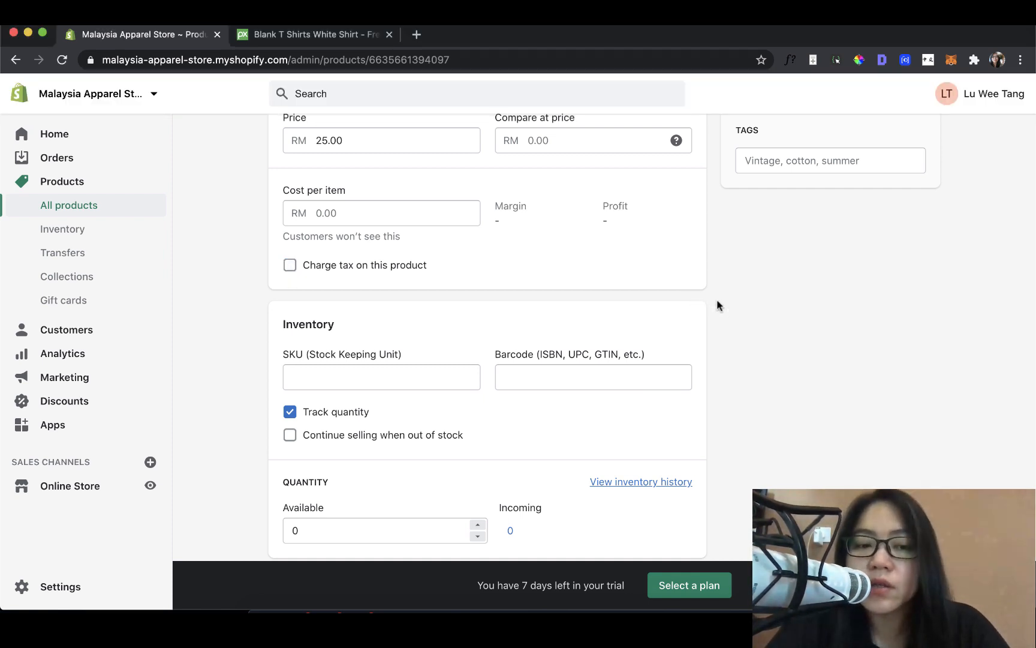
Step: Examine the SKU and barcode fields in the product's inventory settings
{"action": "scroll", "coordinate": [718, 300], "scroll_direction": "down", "scroll_amount": 4}
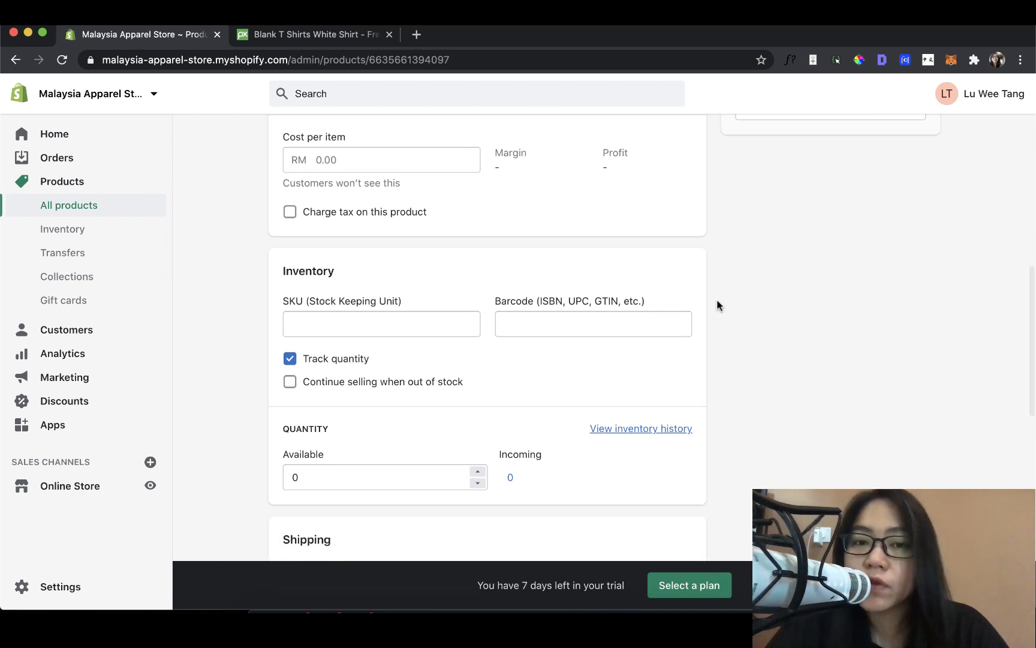
{"action": "scroll", "coordinate": [718, 306], "scroll_direction": "down", "scroll_amount": 2}
{"action": "scroll", "coordinate": [718, 306], "scroll_direction": "down", "scroll_amount": 1}
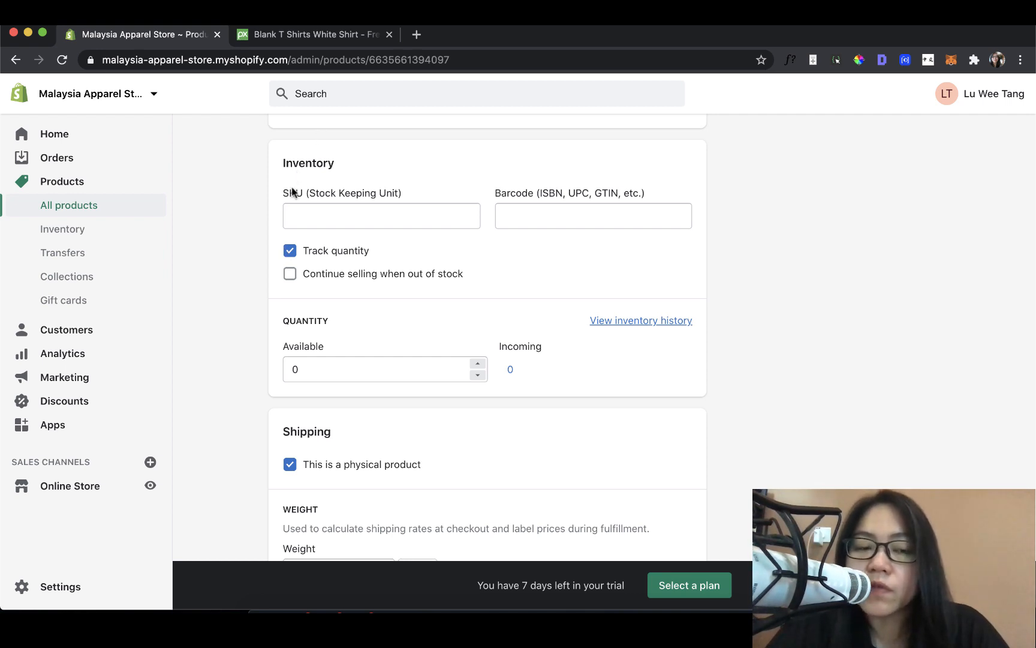
{"action": "left_click", "coordinate": [424, 207]}
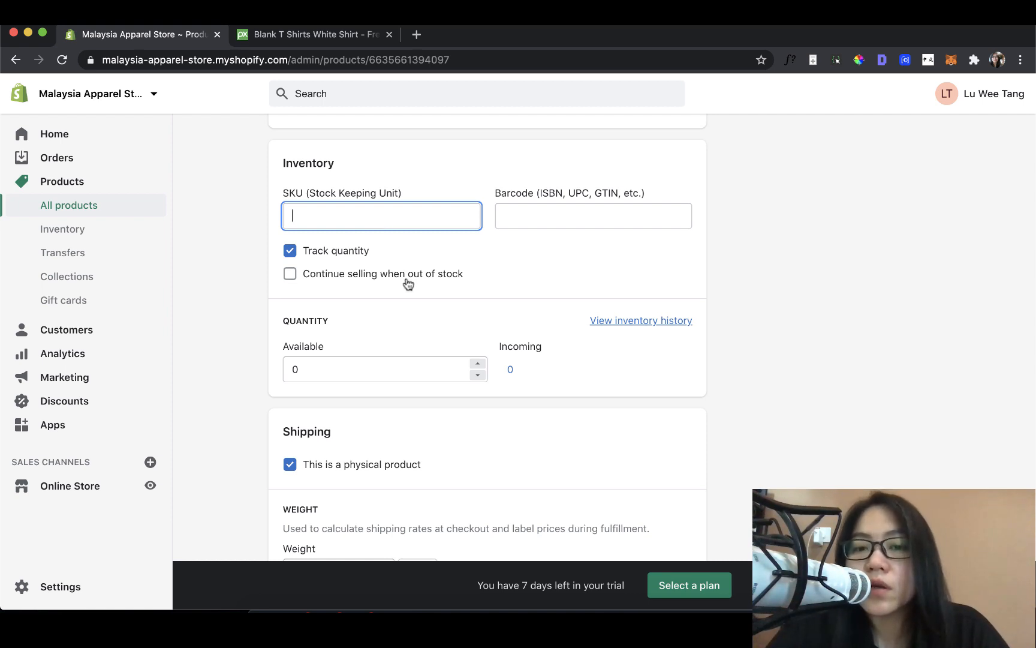
{"action": "left_click", "coordinate": [544, 198]}
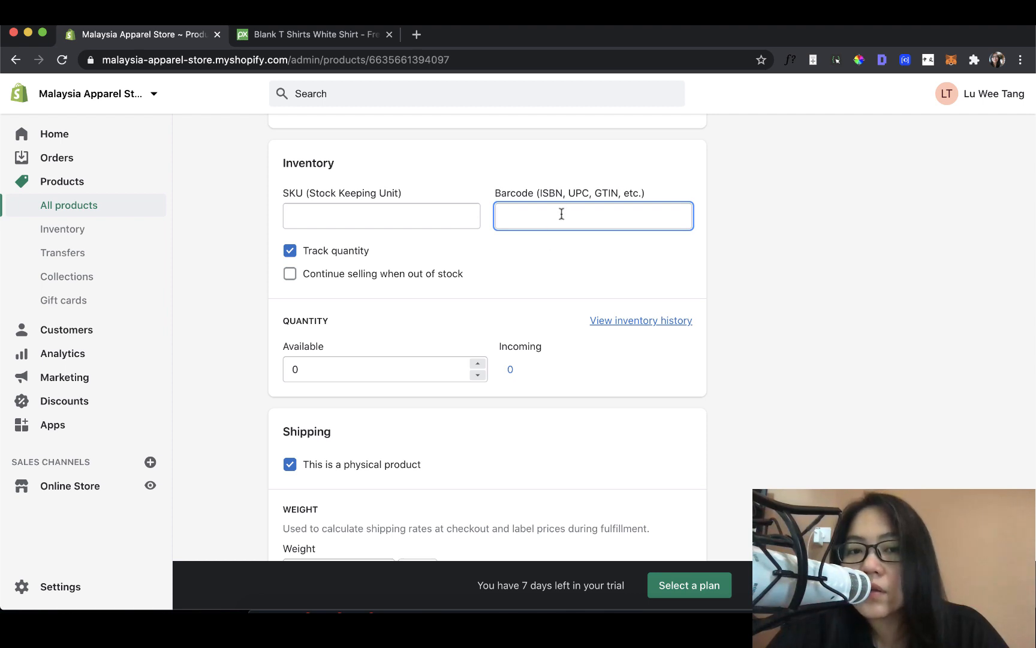
{"action": "left_click", "coordinate": [319, 209]}
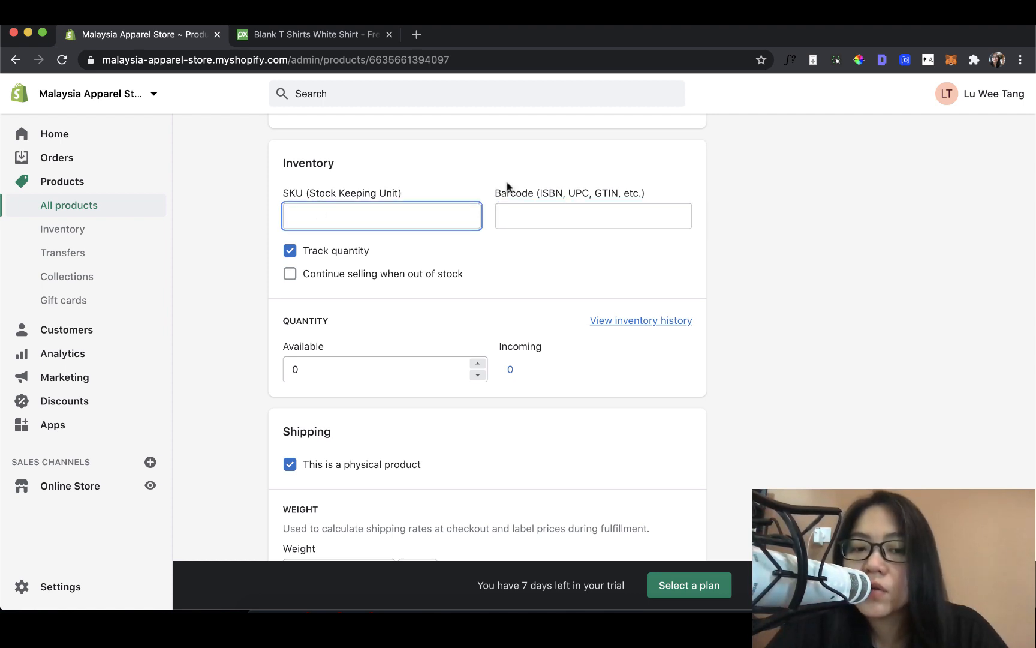
{"action": "left_click", "coordinate": [568, 209]}
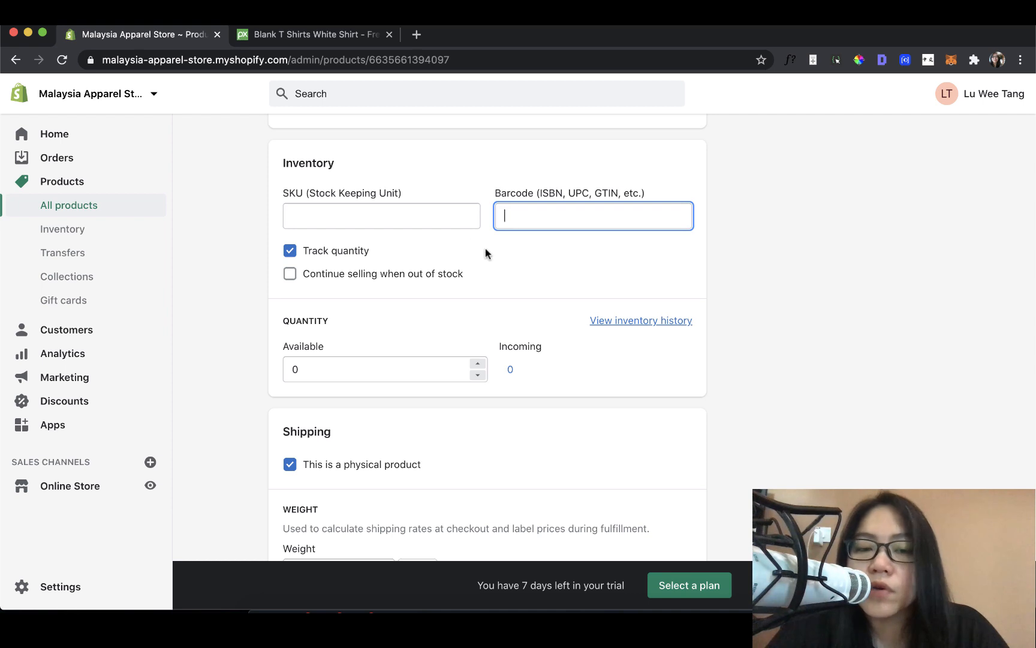
{"action": "left_click", "coordinate": [326, 218]}
{"action": "left_click", "coordinate": [535, 222]}
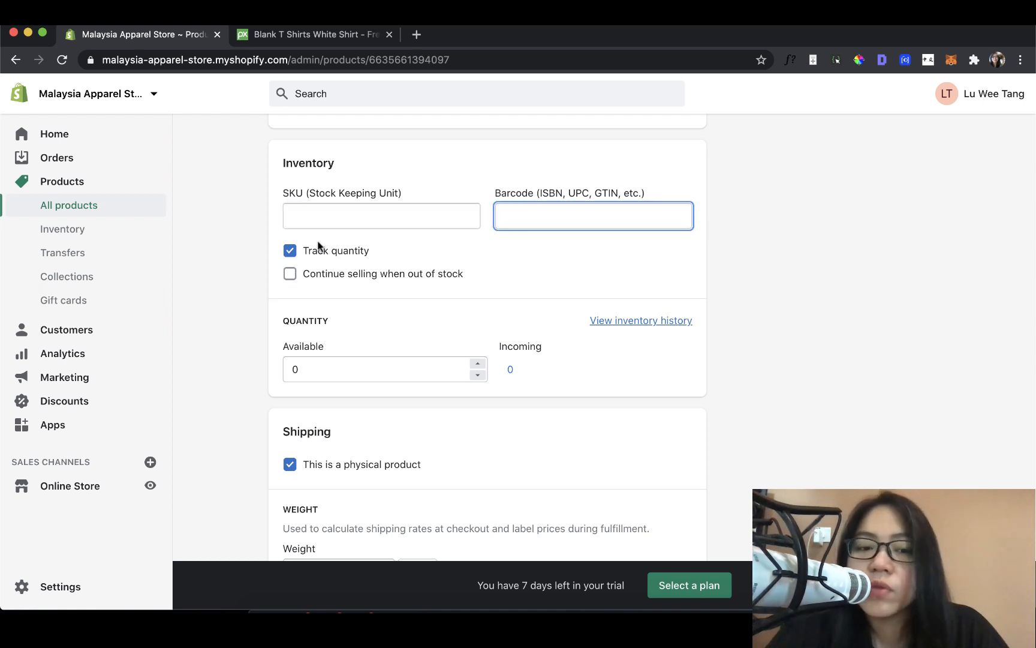
{"action": "left_click", "coordinate": [381, 216]}
Step: Examine the options for tracking quantity and continuing to sell when out of stock
{"action": "scroll", "coordinate": [460, 271], "scroll_direction": "down", "scroll_amount": 1}
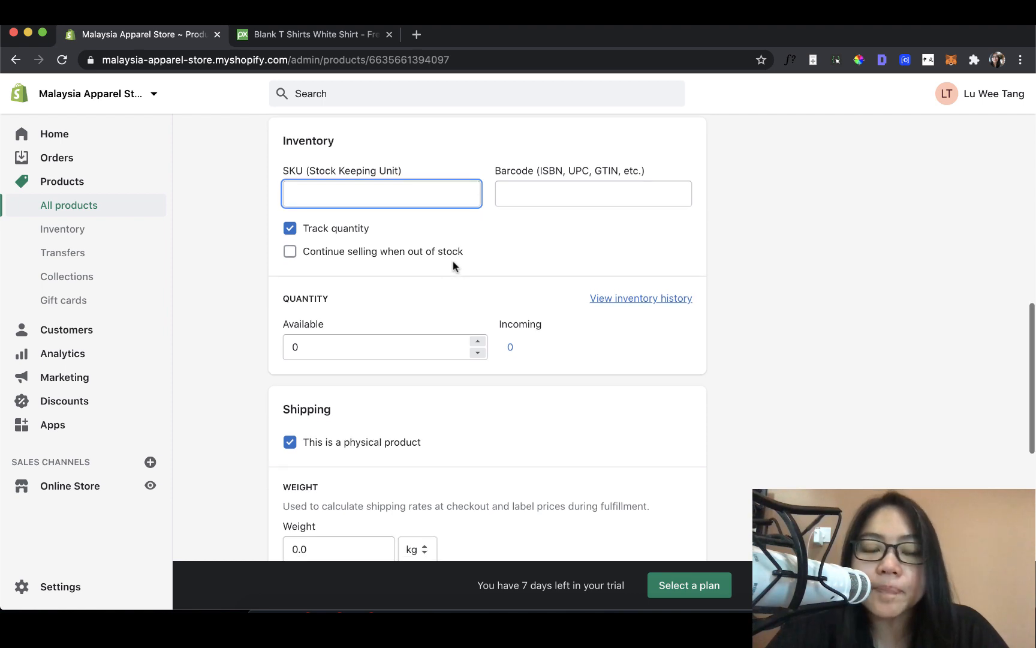
{"action": "scroll", "coordinate": [456, 264], "scroll_direction": "down", "scroll_amount": 1}
{"action": "scroll", "coordinate": [457, 264], "scroll_direction": "up", "scroll_amount": 1}
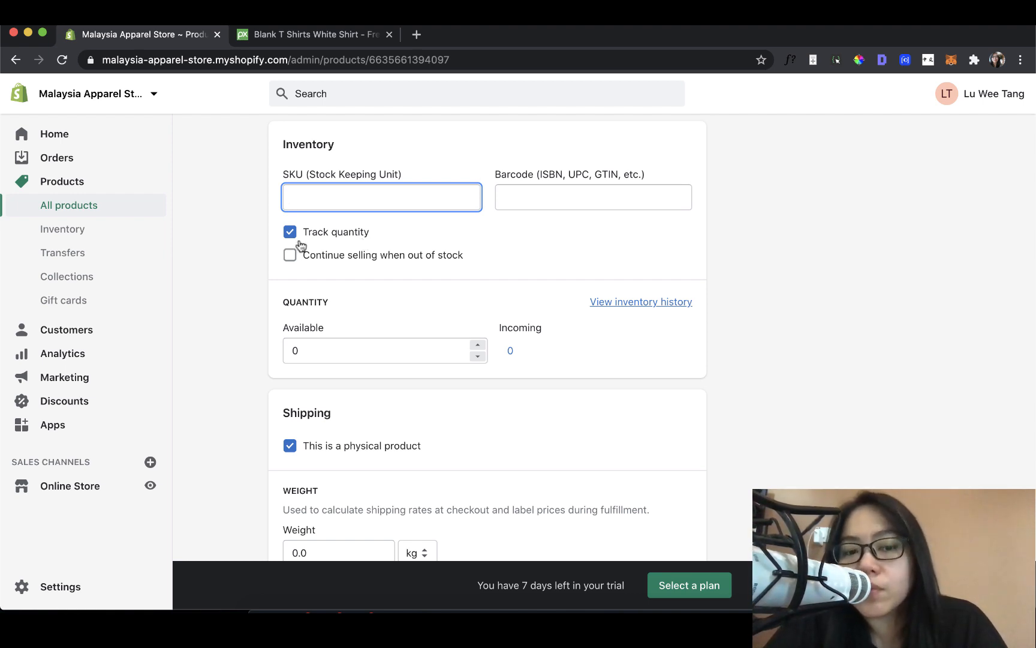
{"action": "scroll", "coordinate": [405, 271], "scroll_direction": "down", "scroll_amount": 1}
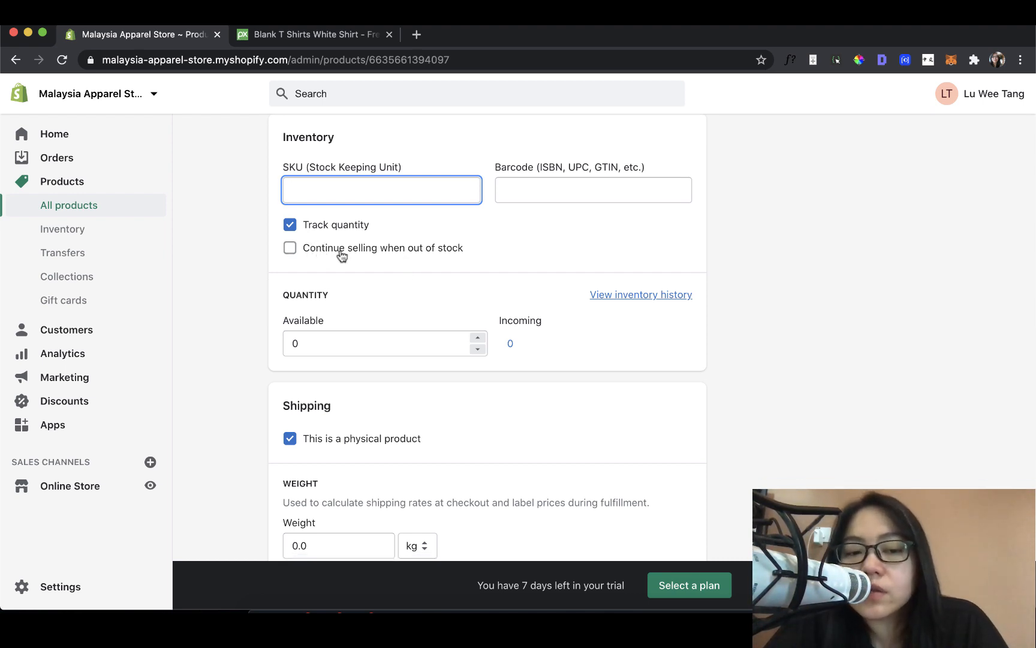
{"action": "scroll", "coordinate": [468, 258], "scroll_direction": "down", "scroll_amount": 2}
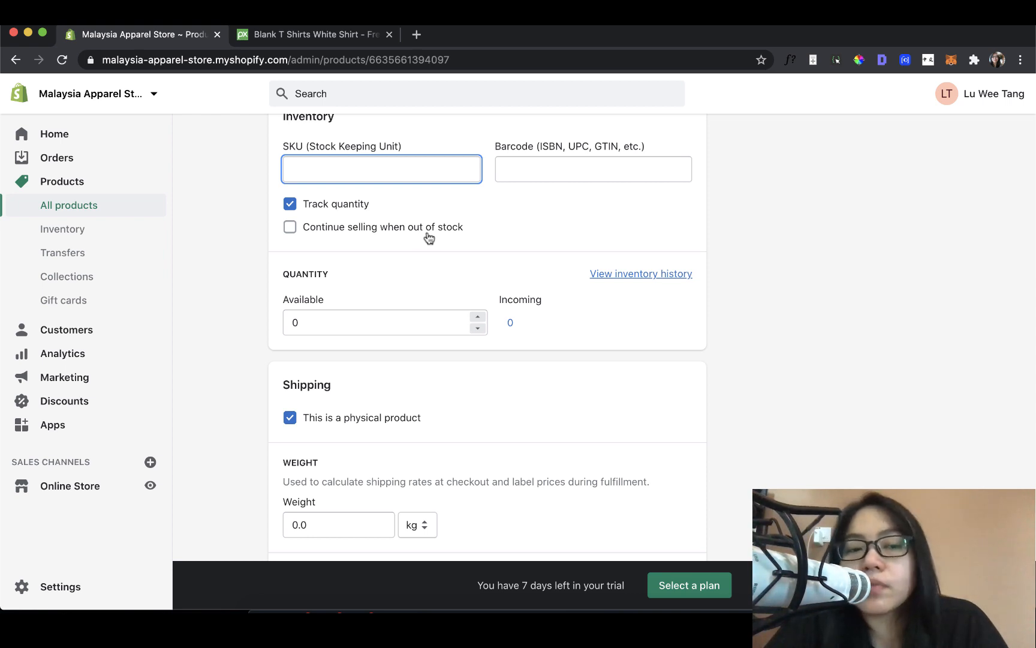
{"action": "scroll", "coordinate": [428, 239], "scroll_direction": "up", "scroll_amount": 1}
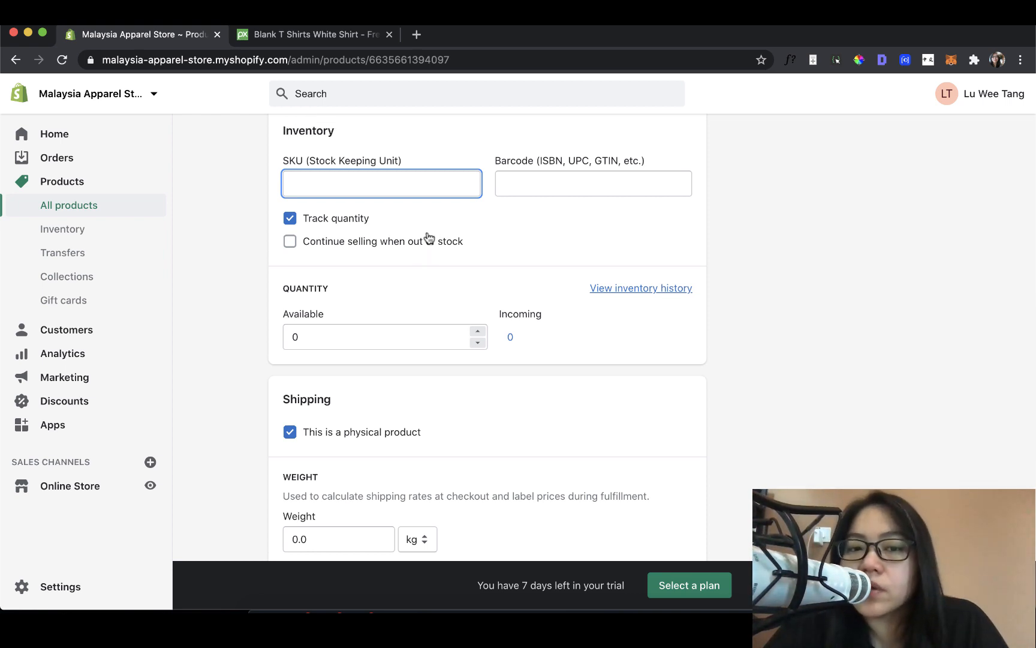
{"action": "scroll", "coordinate": [427, 233], "scroll_direction": "up", "scroll_amount": 1}
{"action": "scroll", "coordinate": [427, 232], "scroll_direction": "down", "scroll_amount": 1}
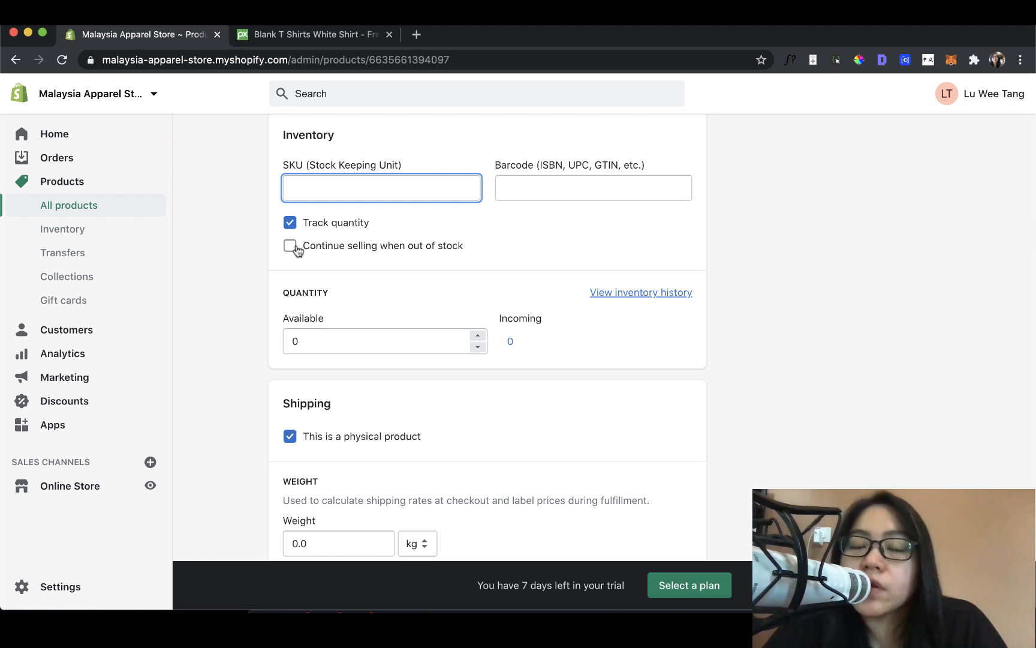
Step: Set the product's available quantity to 100 and save the change
{"action": "scroll", "coordinate": [377, 268], "scroll_direction": "down", "scroll_amount": 1}
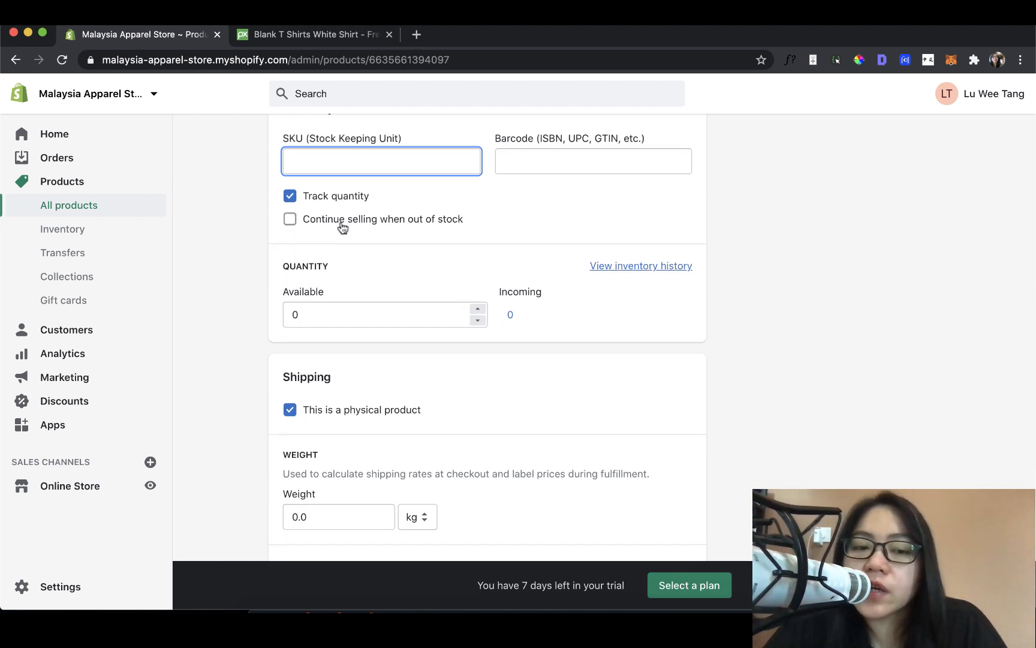
{"action": "left_click", "coordinate": [313, 306]}
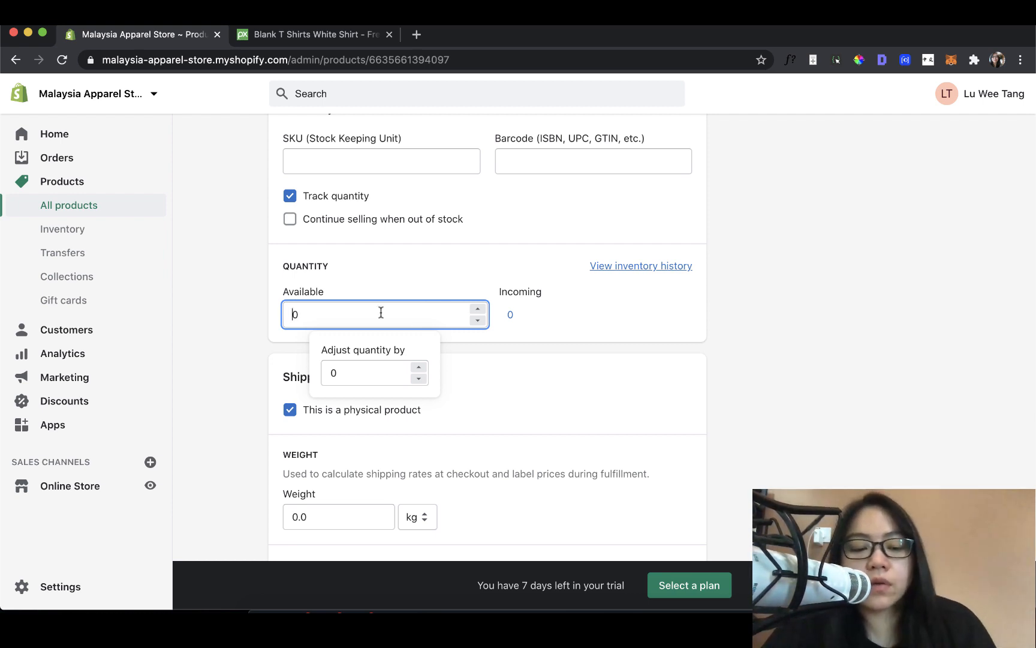
{"action": "type", "text": "100"}
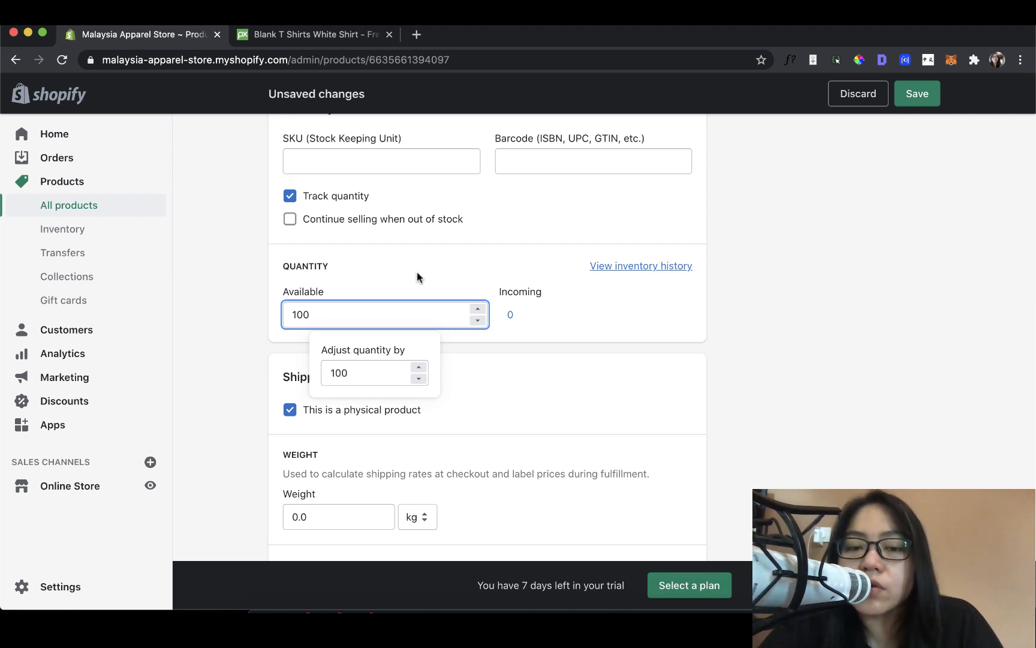
{"action": "key", "text": "Return"}
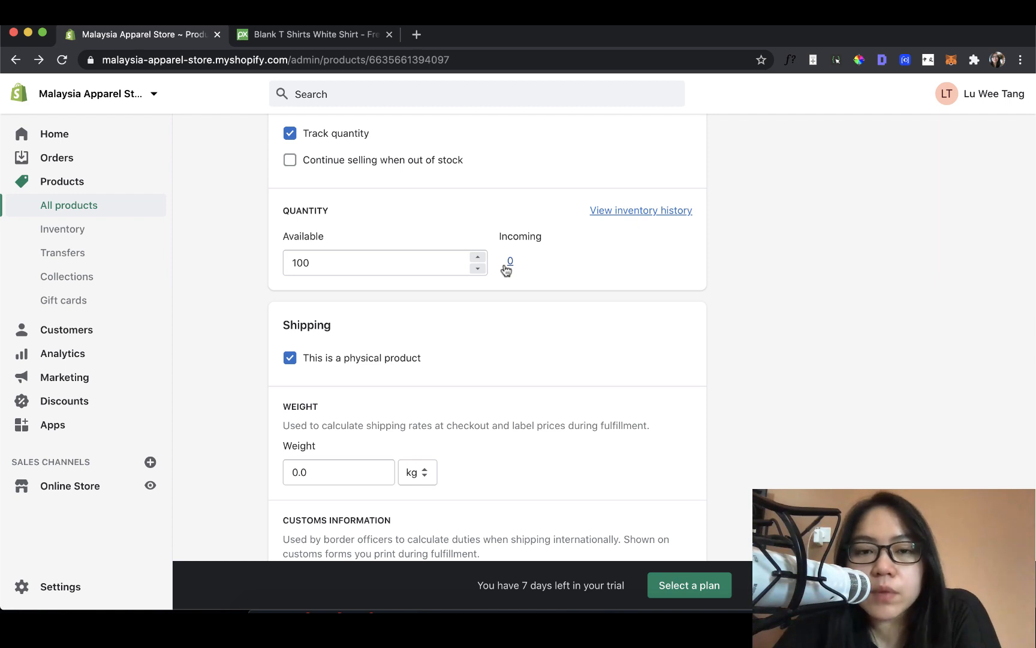
Step: Add a transfer for the product's incoming inventory with a quantity of 100 for the Men's Basic Cotton White T-shirt
{"action": "scroll", "coordinate": [555, 302], "scroll_direction": "up", "scroll_amount": 1}
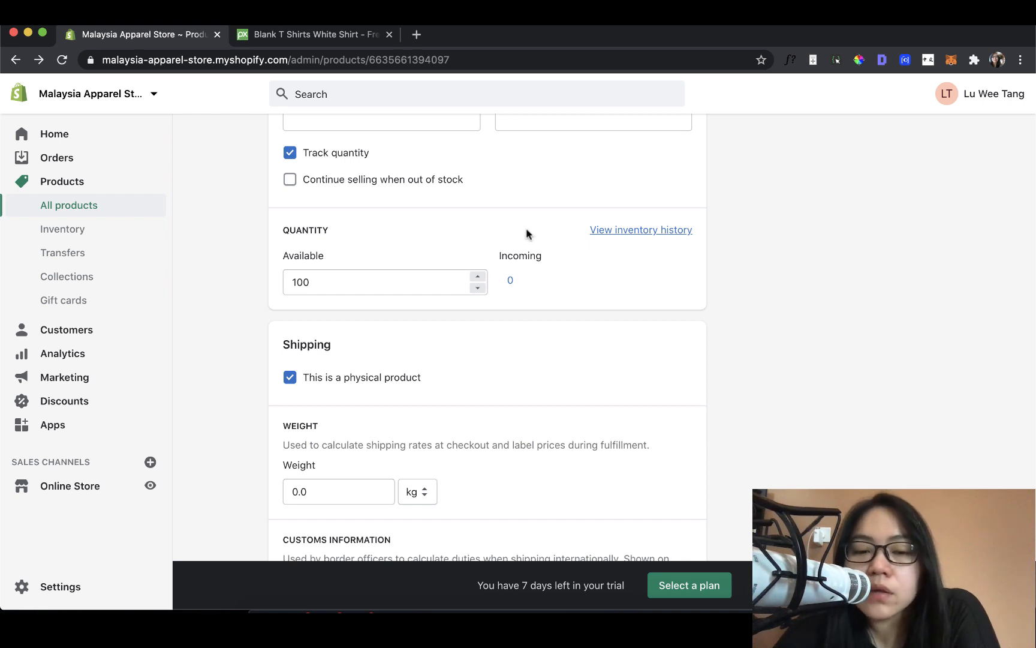
{"action": "left_click", "coordinate": [511, 287]}
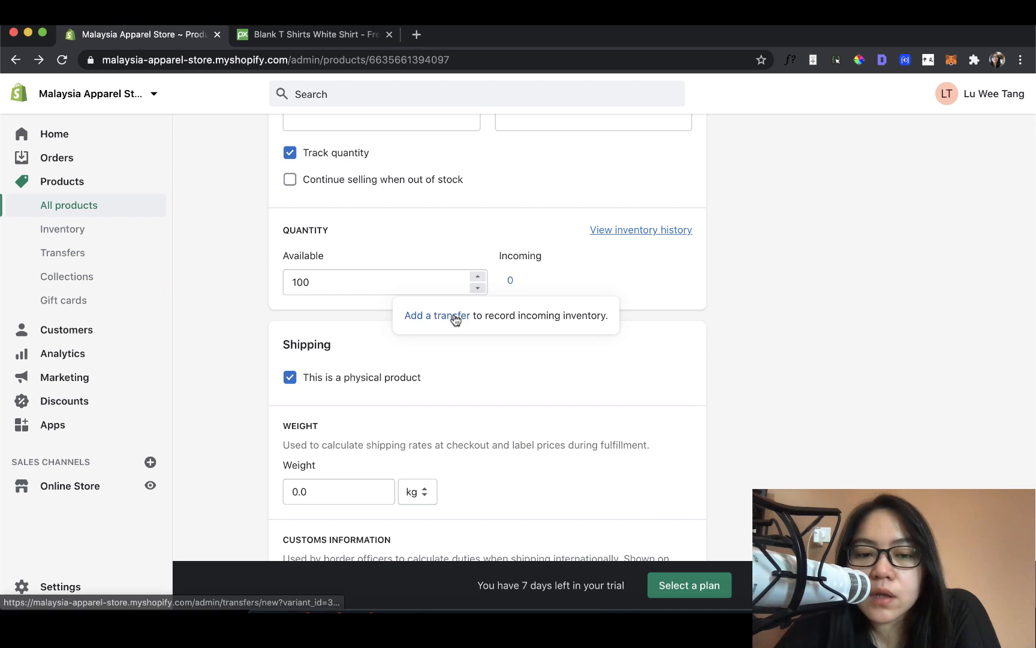
{"action": "left_click", "coordinate": [451, 316]}
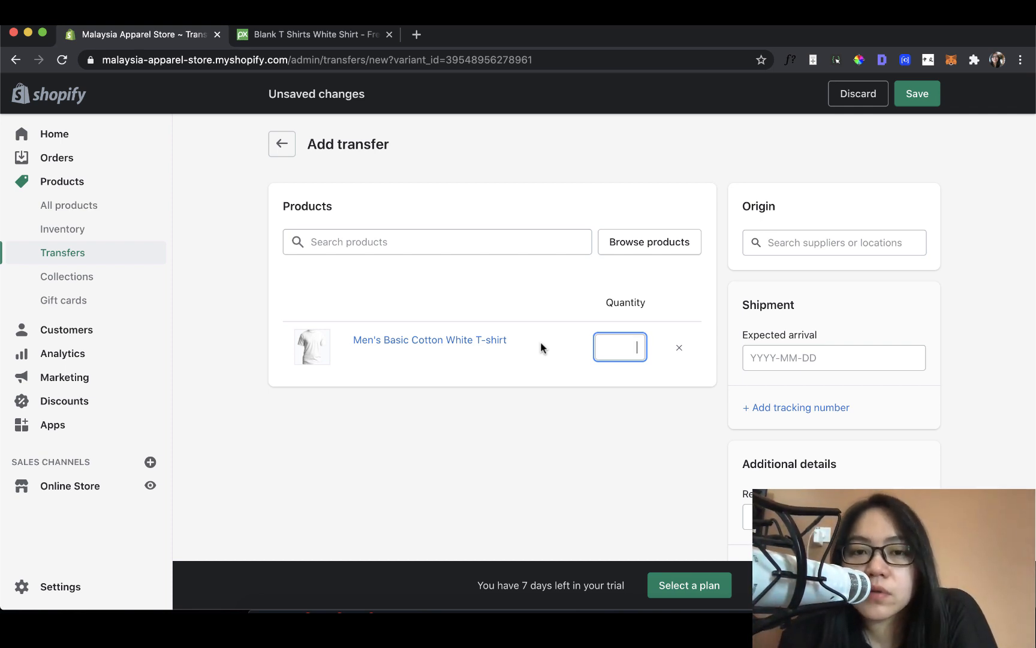
{"action": "type", "text": "1"}
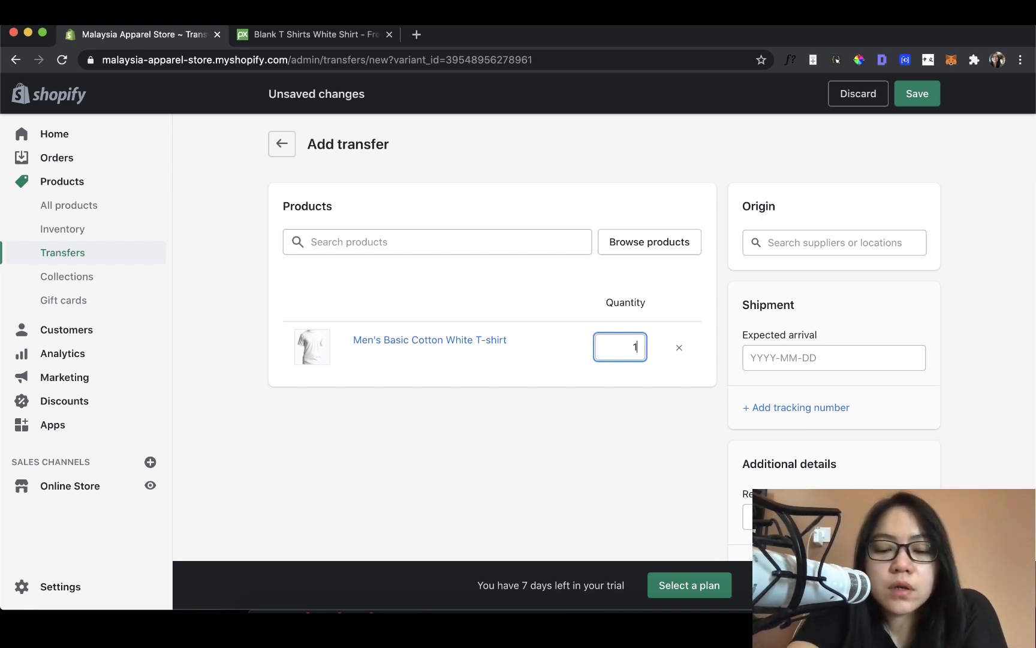
{"action": "type", "text": "00"}
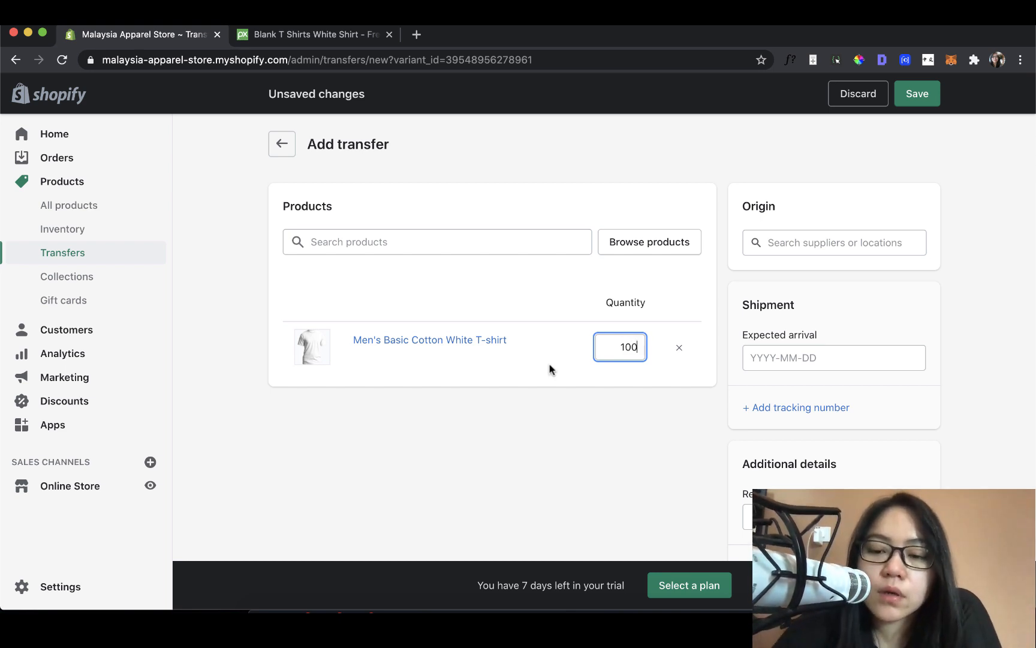
Step: Set the transfer's expected arrival date to 2021-04-11 and save the transfer
{"action": "scroll", "coordinate": [650, 407], "scroll_direction": "down", "scroll_amount": 2}
{"action": "left_click", "coordinate": [827, 310]}
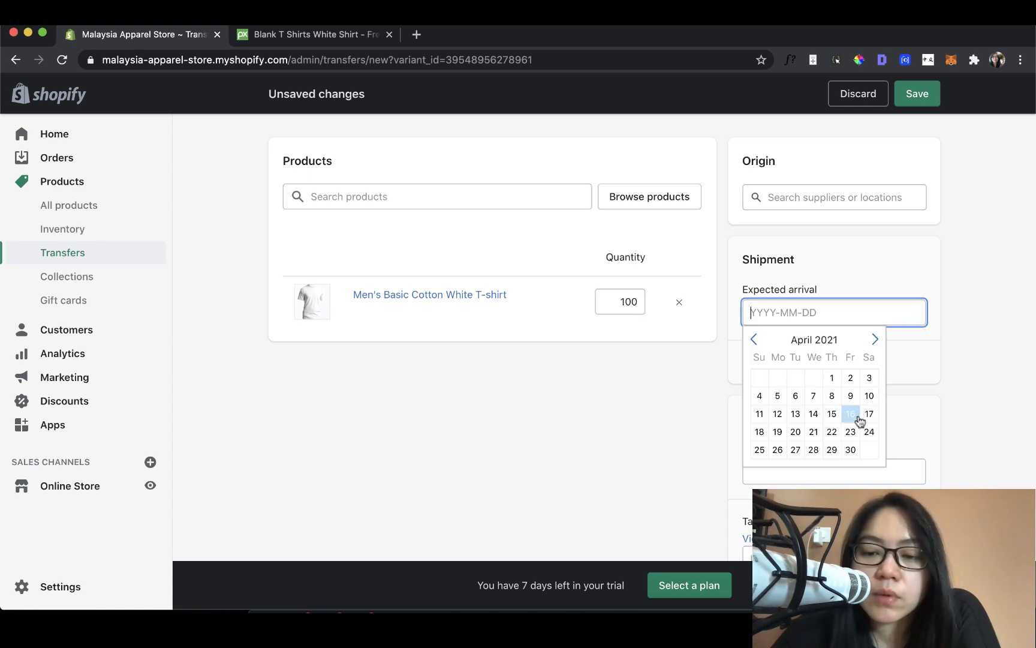
{"action": "left_click", "coordinate": [757, 418]}
{"action": "scroll", "coordinate": [710, 432], "scroll_direction": "down", "scroll_amount": 1}
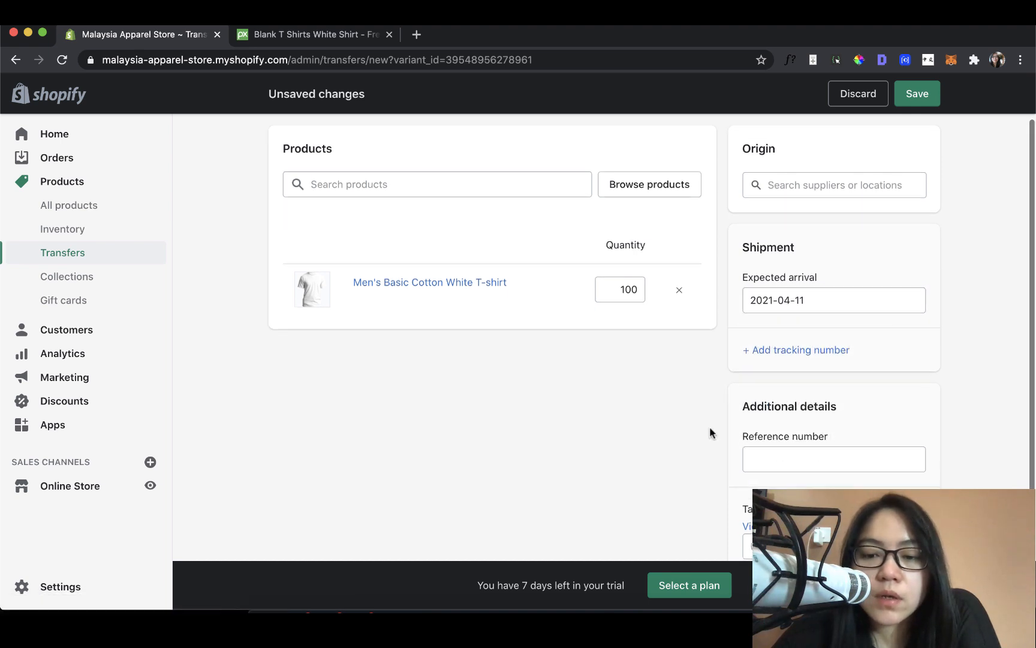
{"action": "scroll", "coordinate": [710, 431], "scroll_direction": "down", "scroll_amount": 2}
{"action": "scroll", "coordinate": [710, 430], "scroll_direction": "up", "scroll_amount": 4}
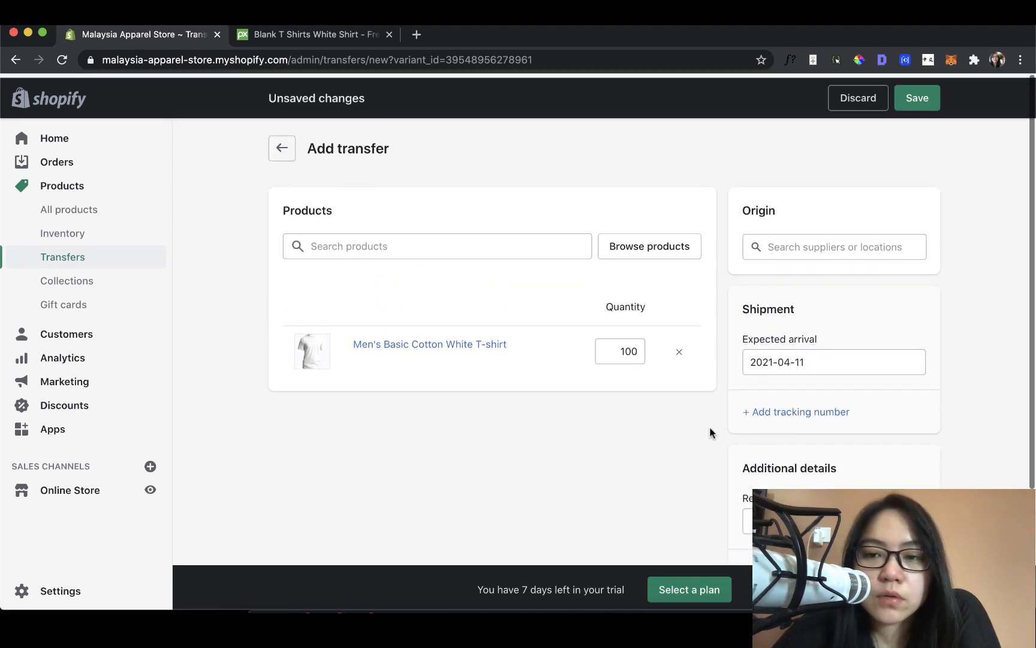
{"action": "left_click", "coordinate": [921, 95]}
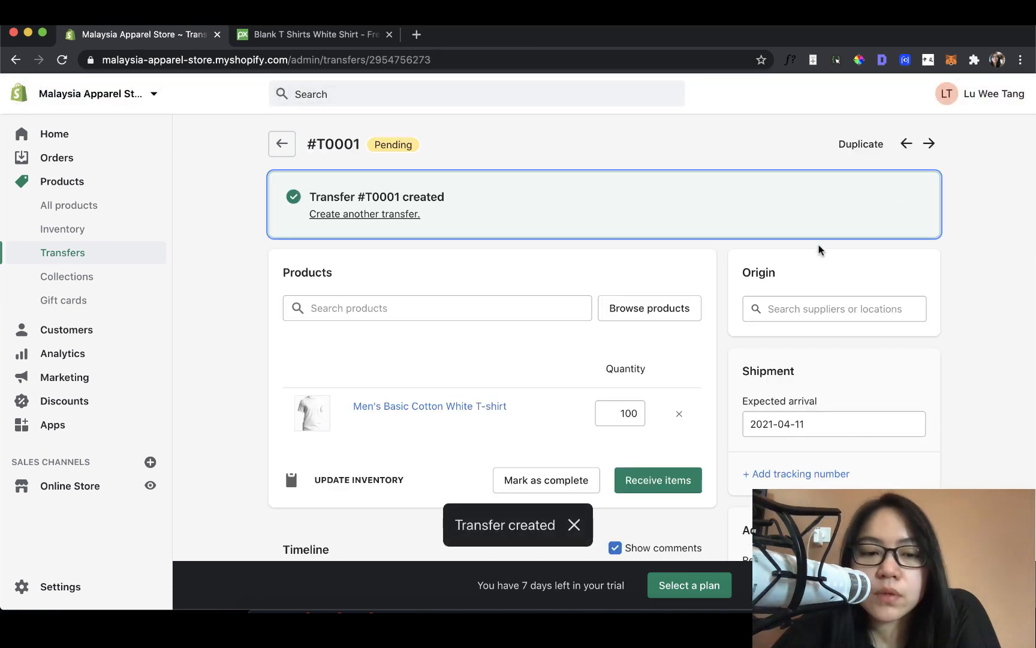
{"action": "scroll", "coordinate": [820, 250], "scroll_direction": "down", "scroll_amount": 1}
{"action": "scroll", "coordinate": [820, 249], "scroll_direction": "up", "scroll_amount": 1}
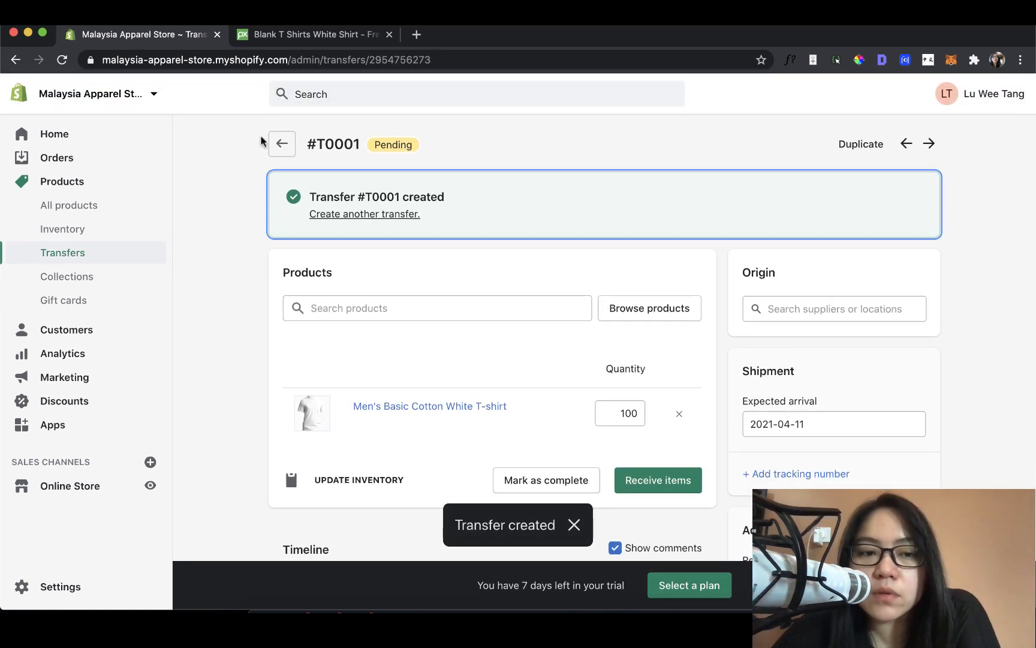
Step: Leave the transfer, reopen the Men's Basic Cotton White T-shirt product and check its available and incoming quantities
{"action": "left_click", "coordinate": [283, 143]}
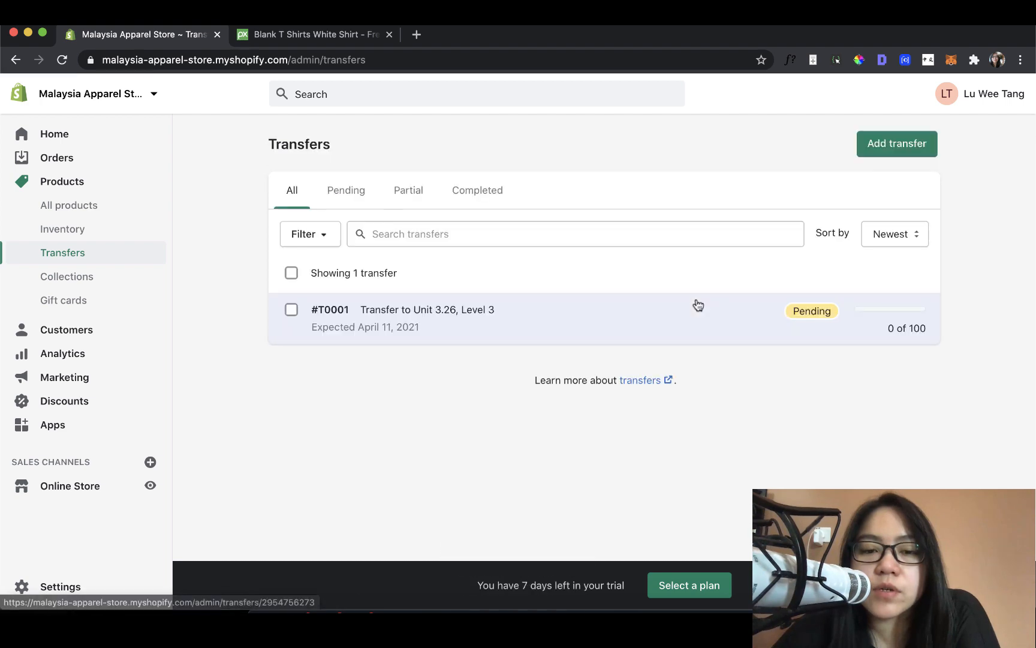
{"action": "left_click", "coordinate": [120, 210]}
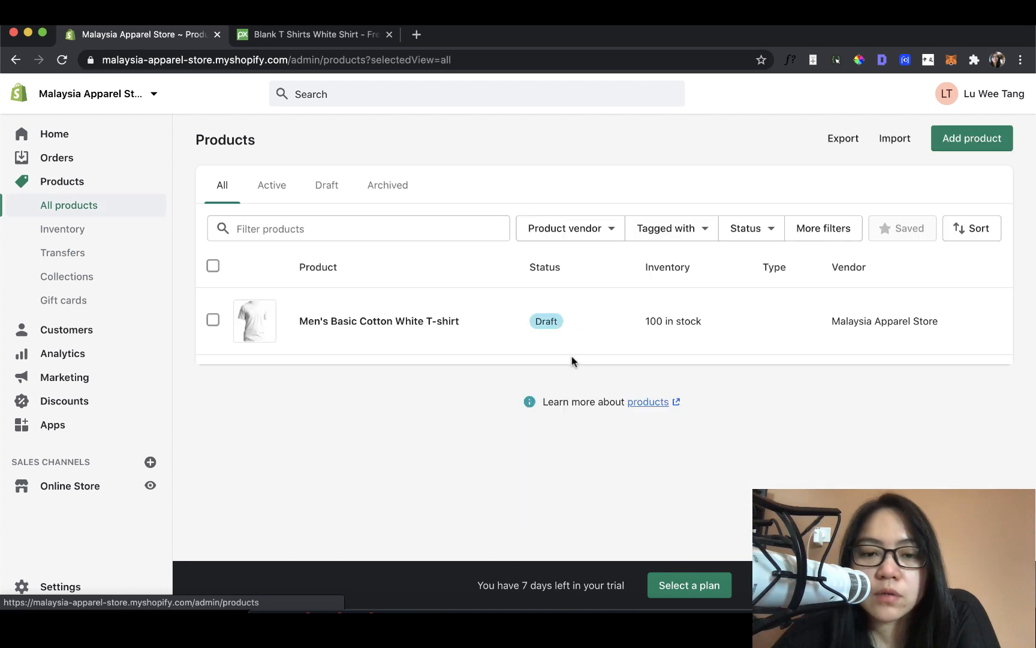
{"action": "left_click", "coordinate": [443, 327]}
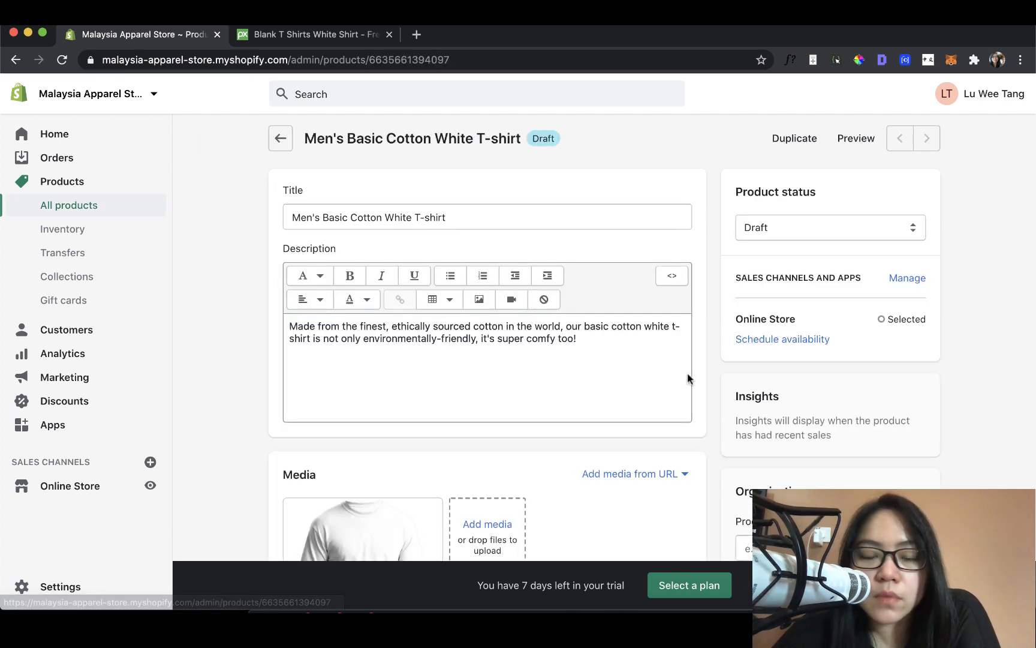
{"action": "scroll", "coordinate": [712, 381], "scroll_direction": "down", "scroll_amount": 10}
{"action": "scroll", "coordinate": [712, 385], "scroll_direction": "down", "scroll_amount": 5}
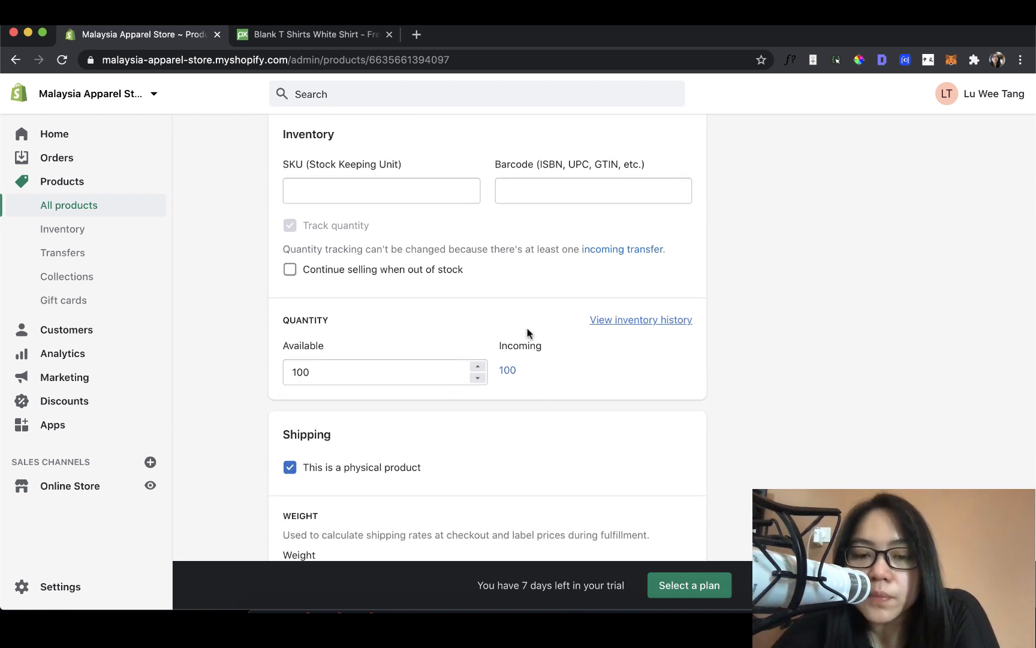
{"action": "scroll", "coordinate": [619, 430], "scroll_direction": "up", "scroll_amount": 1}
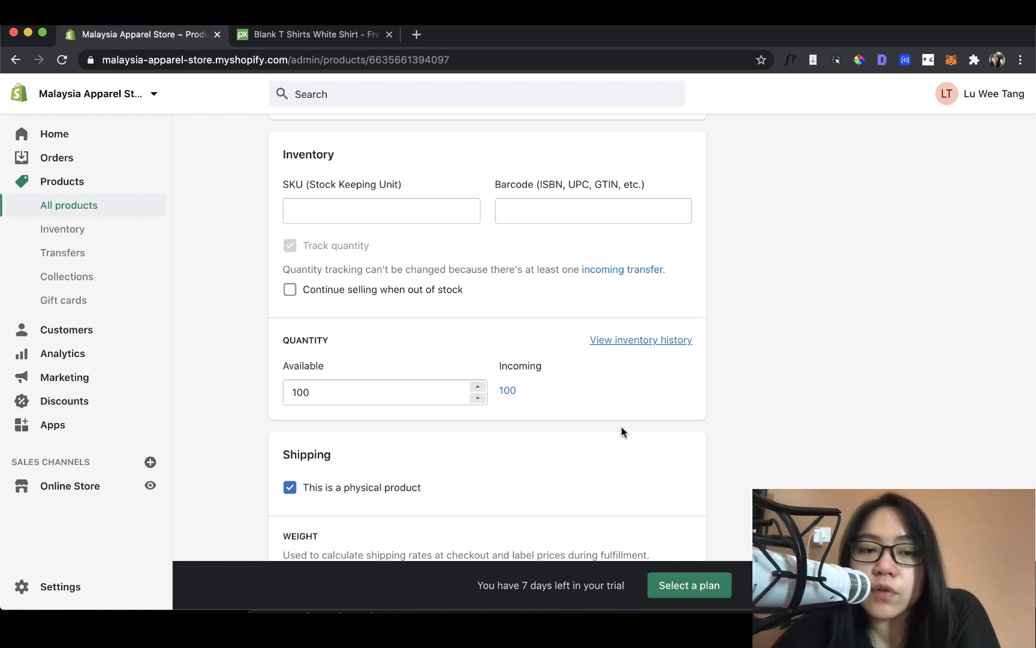
Step: Set the product's shipping weight to 200 g
{"action": "scroll", "coordinate": [688, 254], "scroll_direction": "down", "scroll_amount": 5}
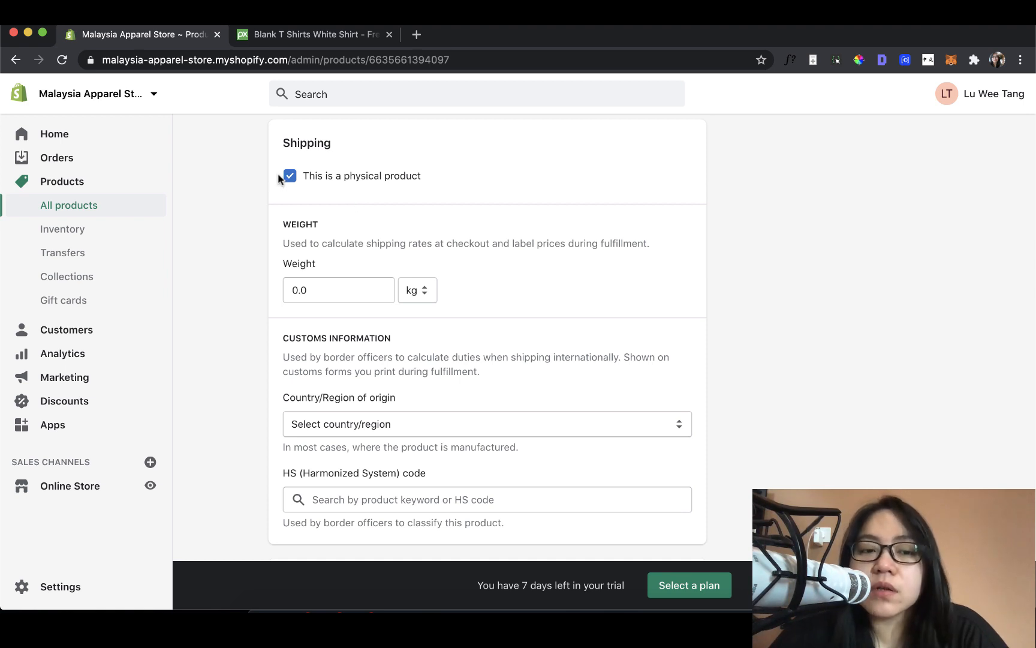
{"action": "scroll", "coordinate": [394, 229], "scroll_direction": "down", "scroll_amount": 1}
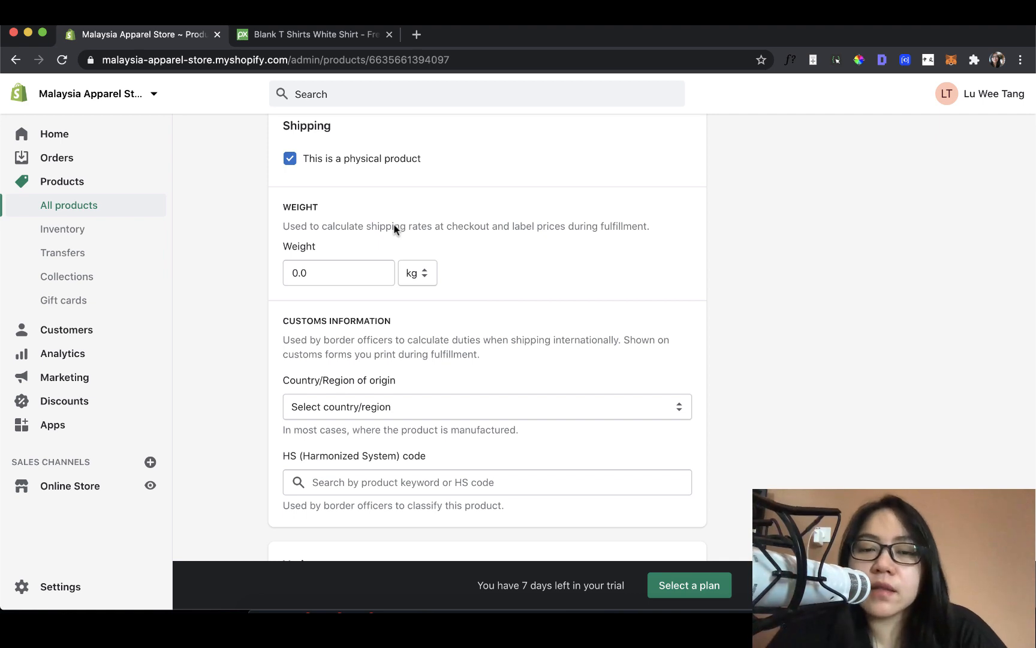
{"action": "scroll", "coordinate": [394, 228], "scroll_direction": "down", "scroll_amount": 1}
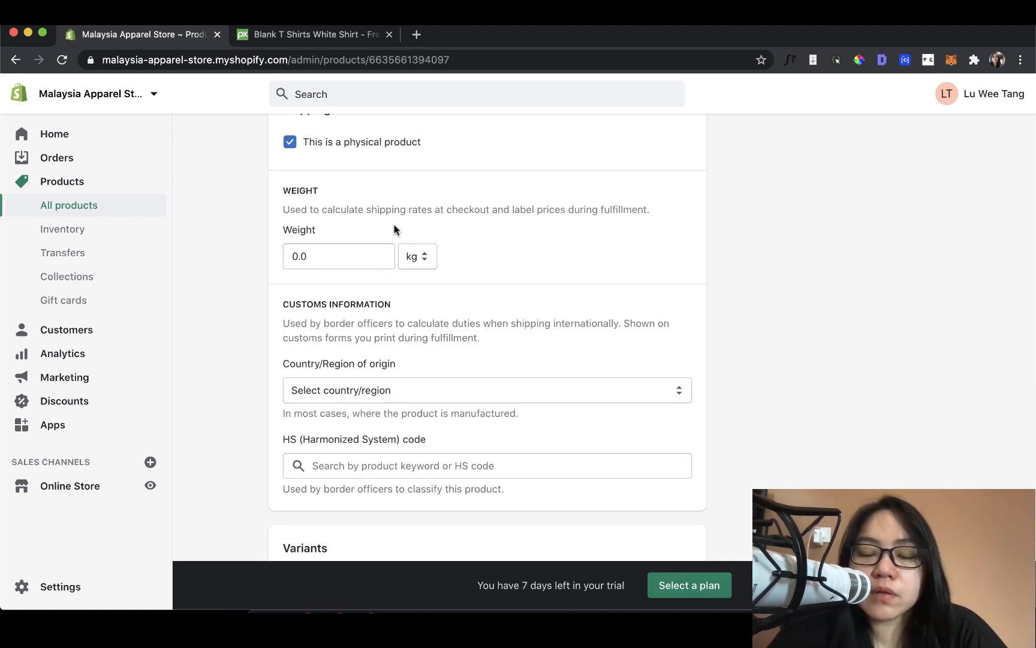
{"action": "scroll", "coordinate": [394, 228], "scroll_direction": "down", "scroll_amount": 1}
{"action": "scroll", "coordinate": [395, 227], "scroll_direction": "down", "scroll_amount": 1}
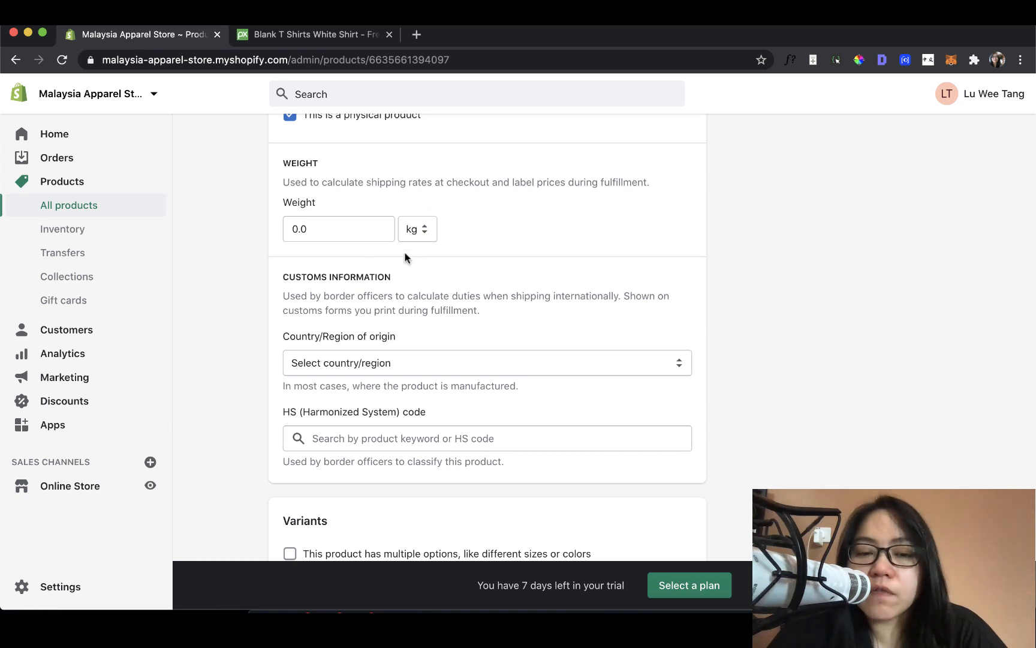
{"action": "scroll", "coordinate": [453, 213], "scroll_direction": "up", "scroll_amount": 1}
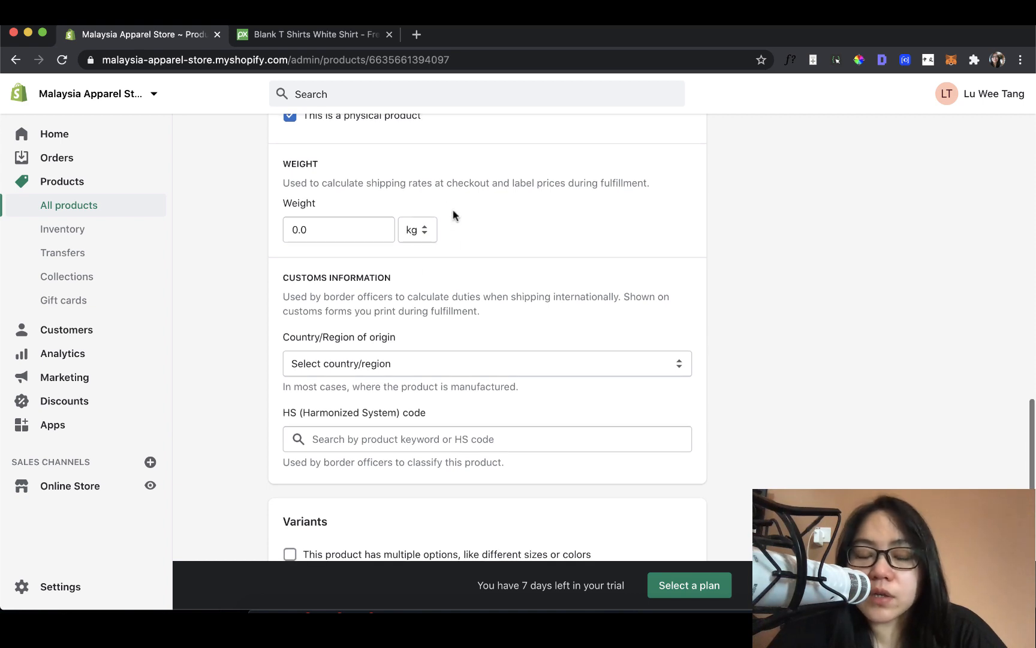
{"action": "left_click", "coordinate": [420, 232]}
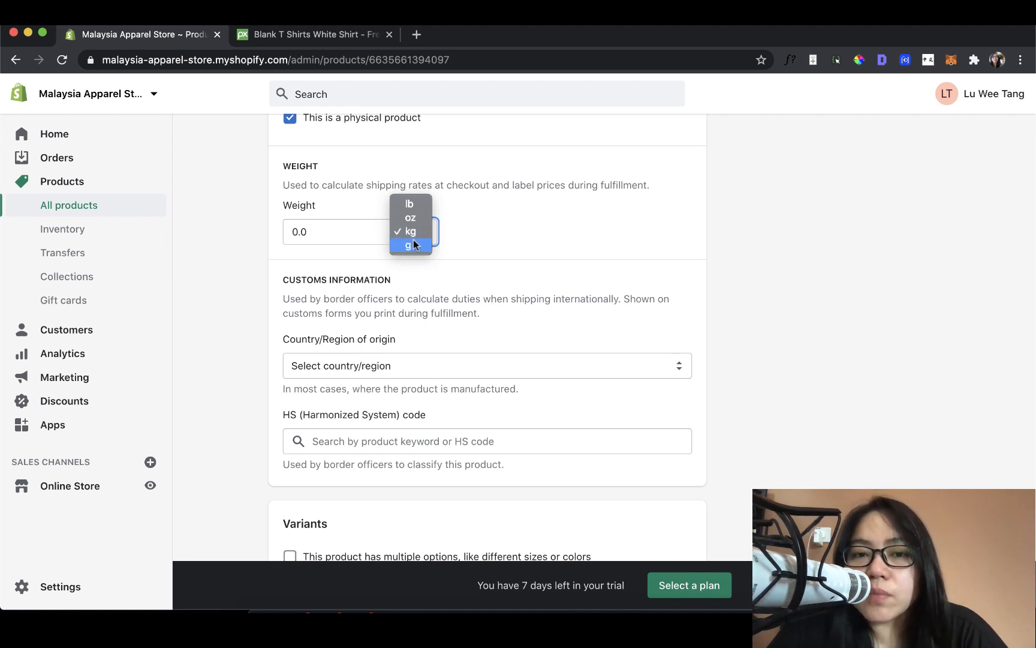
{"action": "left_click", "coordinate": [413, 245]}
{"action": "left_click", "coordinate": [378, 234]}
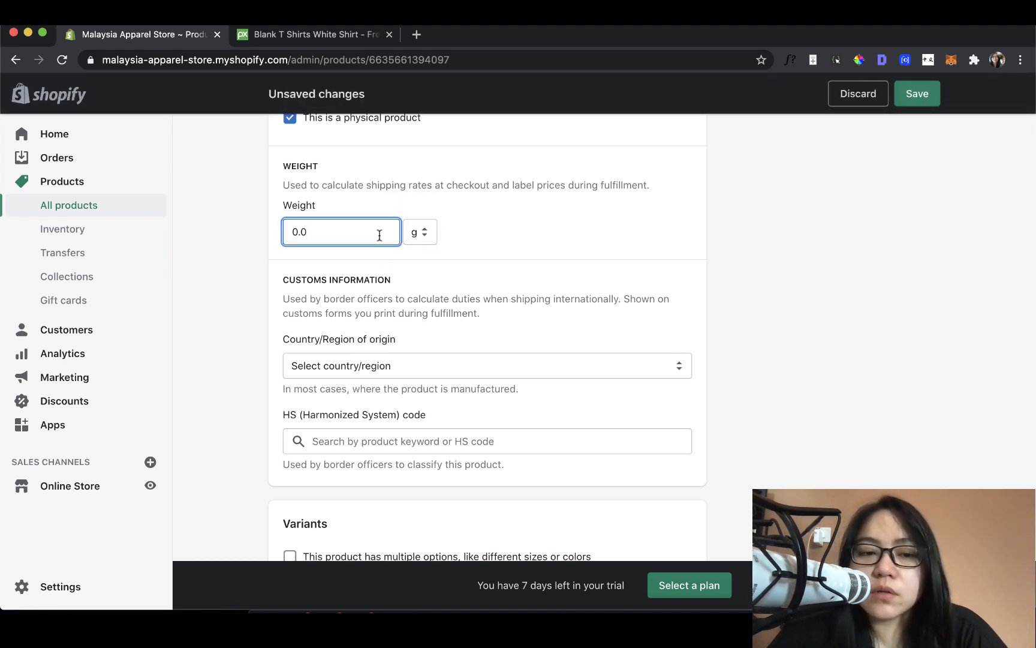
{"action": "double_click", "coordinate": [380, 235]}
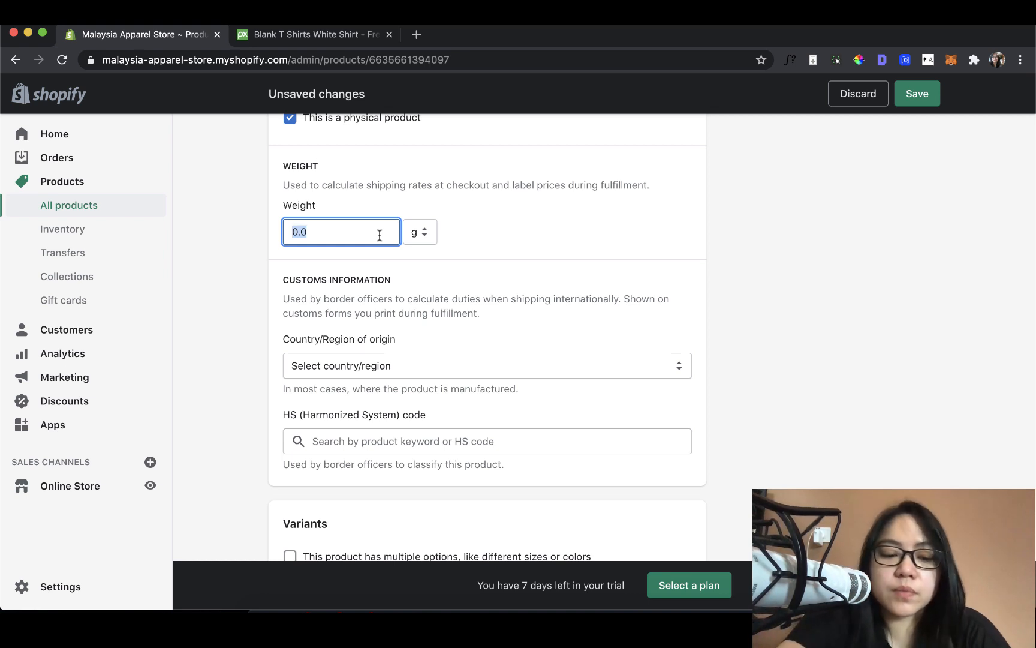
{"action": "type", "text": "200"}
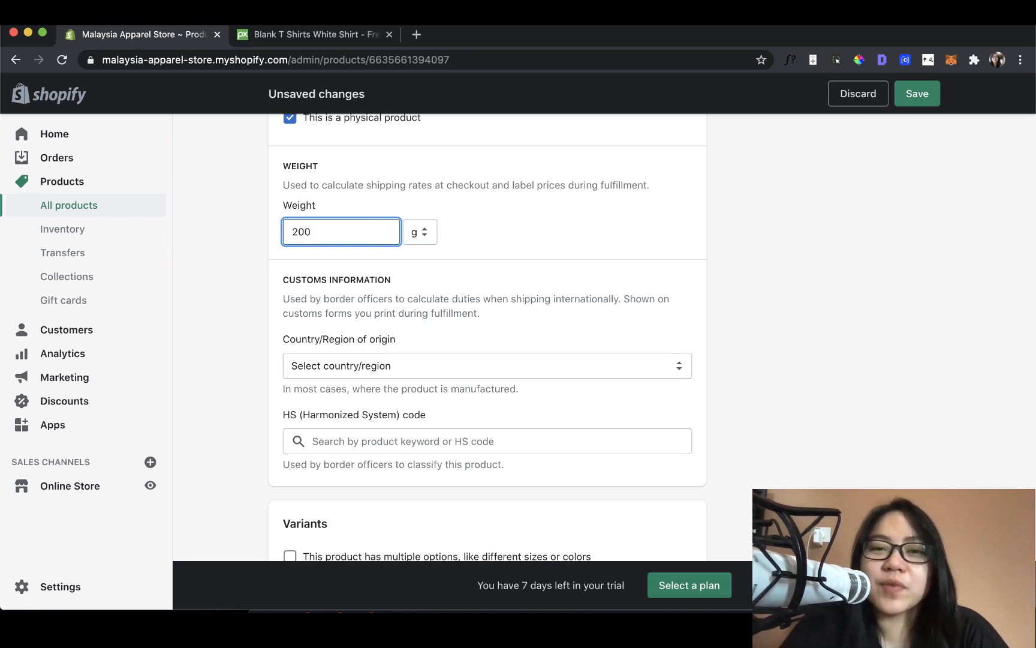
{"action": "left_click", "coordinate": [469, 206]}
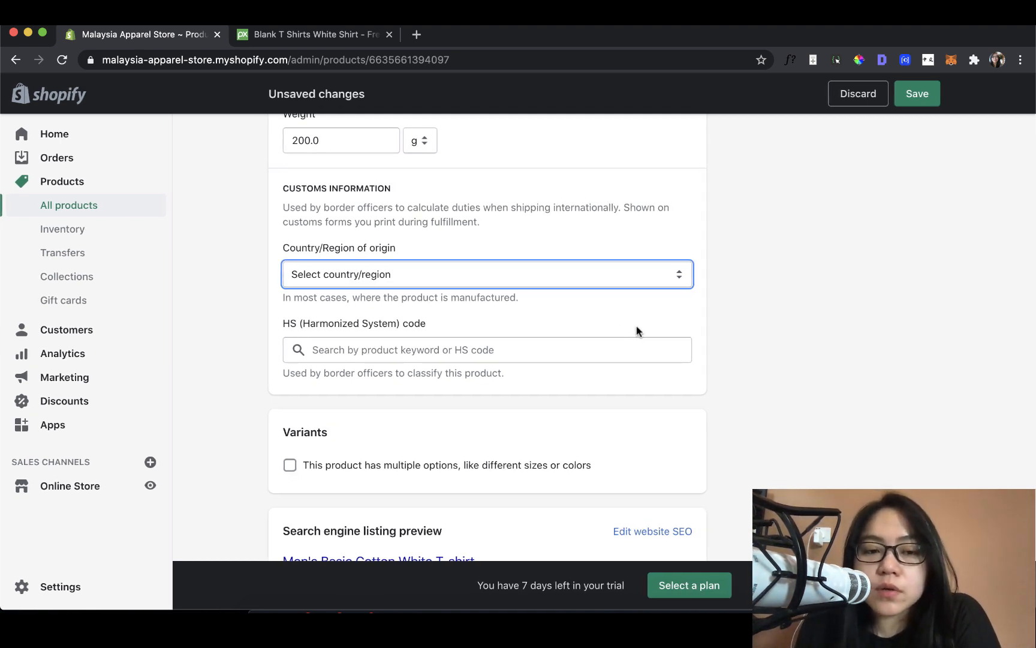
Step: Set the country/region of origin in the customs information to Malaysia
{"action": "left_click", "coordinate": [637, 327]}
{"action": "scroll", "coordinate": [636, 326], "scroll_direction": "down", "scroll_amount": 1}
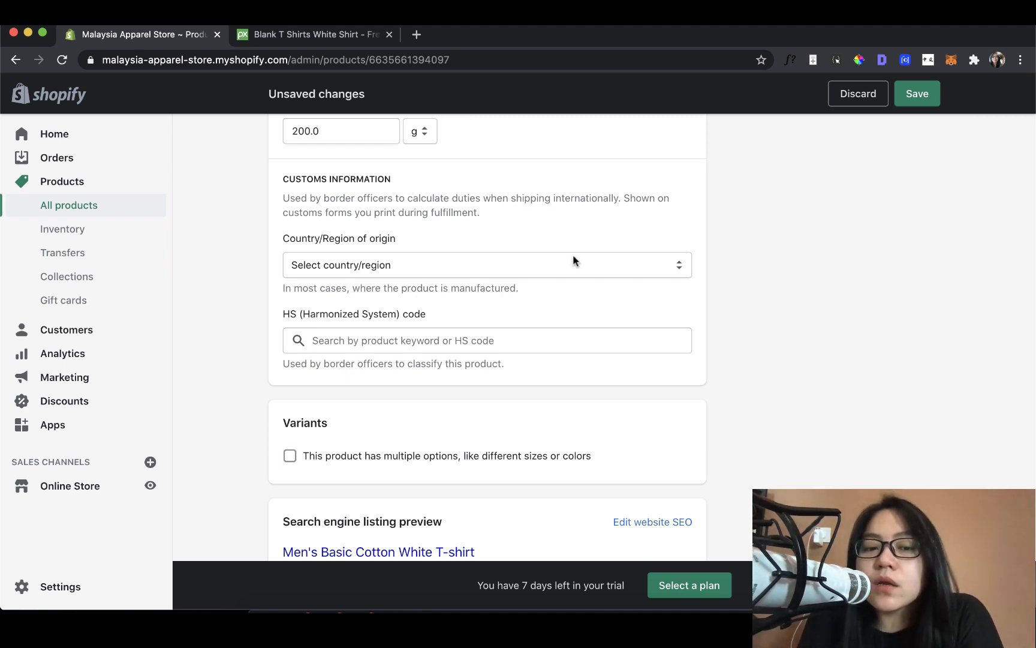
{"action": "left_click", "coordinate": [545, 268]}
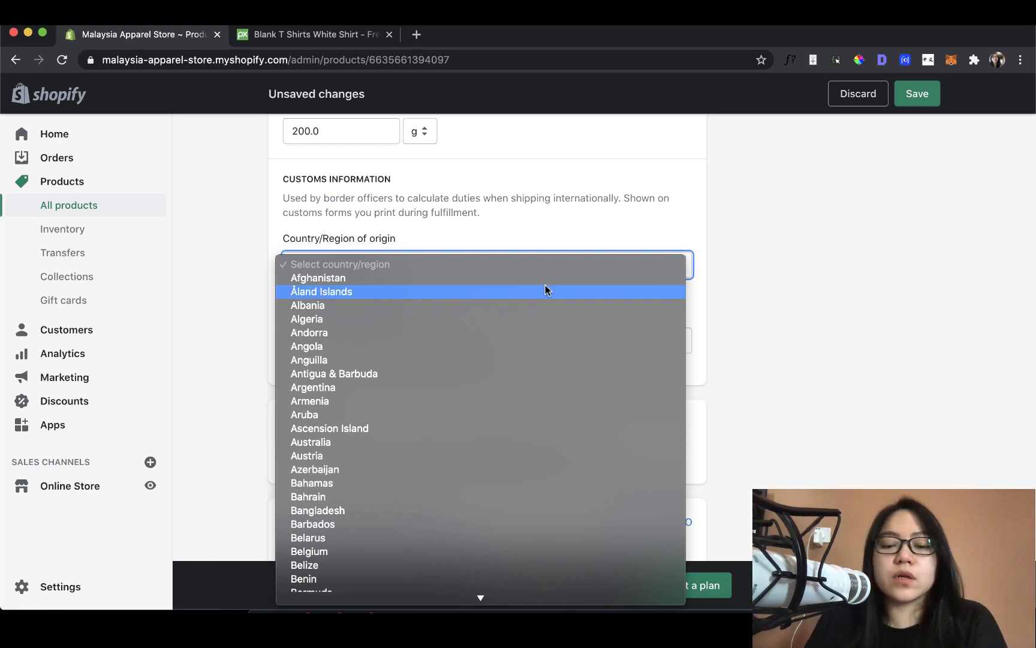
{"action": "key", "text": "n"}
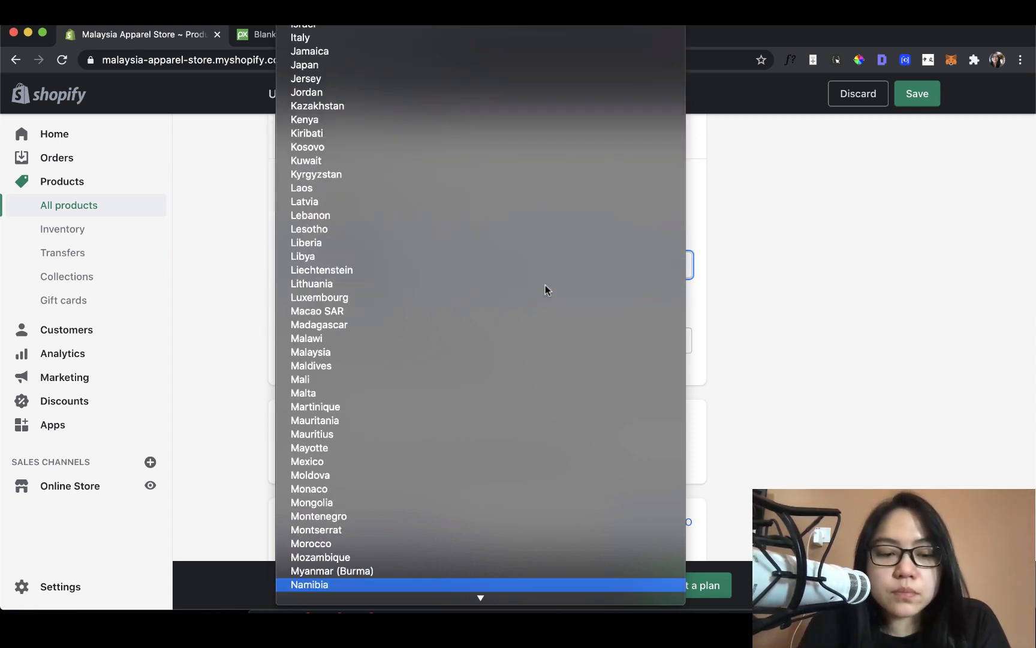
{"action": "scroll", "coordinate": [545, 376], "scroll_direction": "down", "scroll_amount": 1}
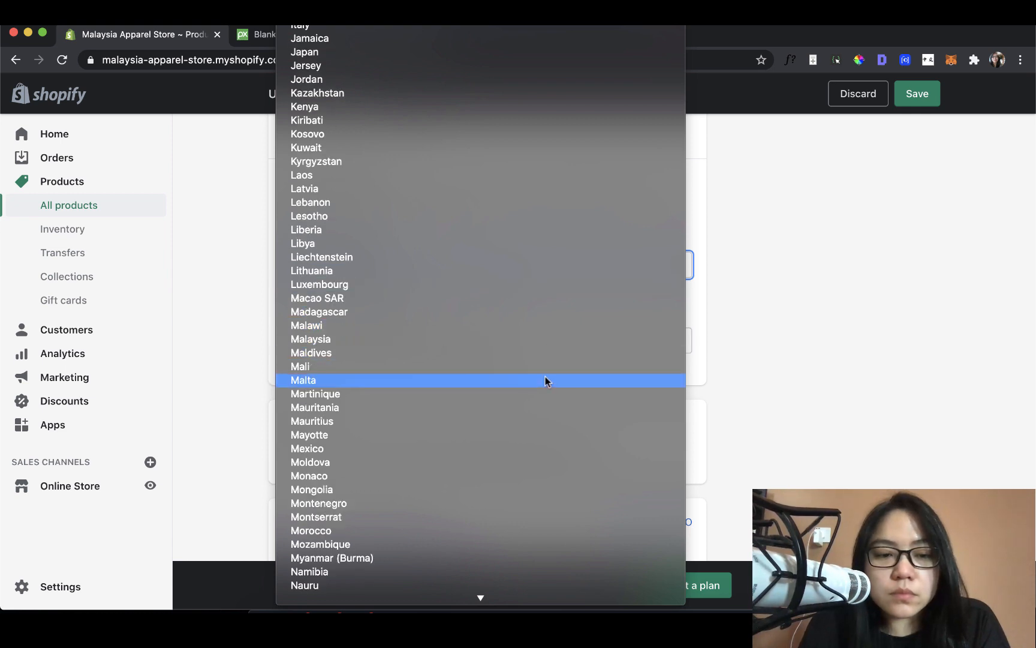
{"action": "left_click", "coordinate": [542, 339]}
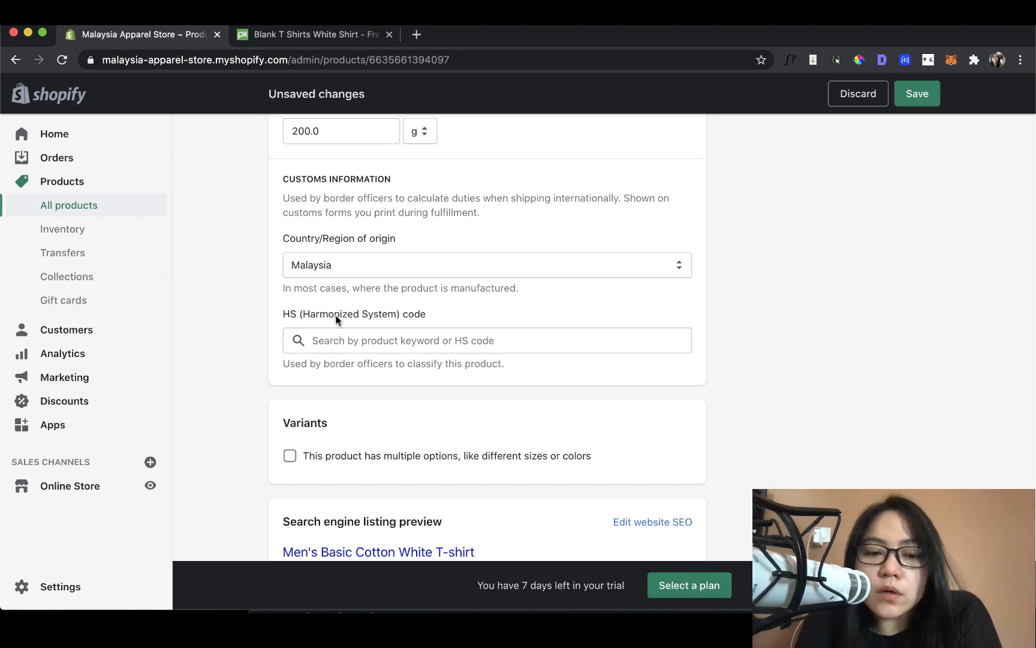
{"action": "left_click", "coordinate": [290, 320]}
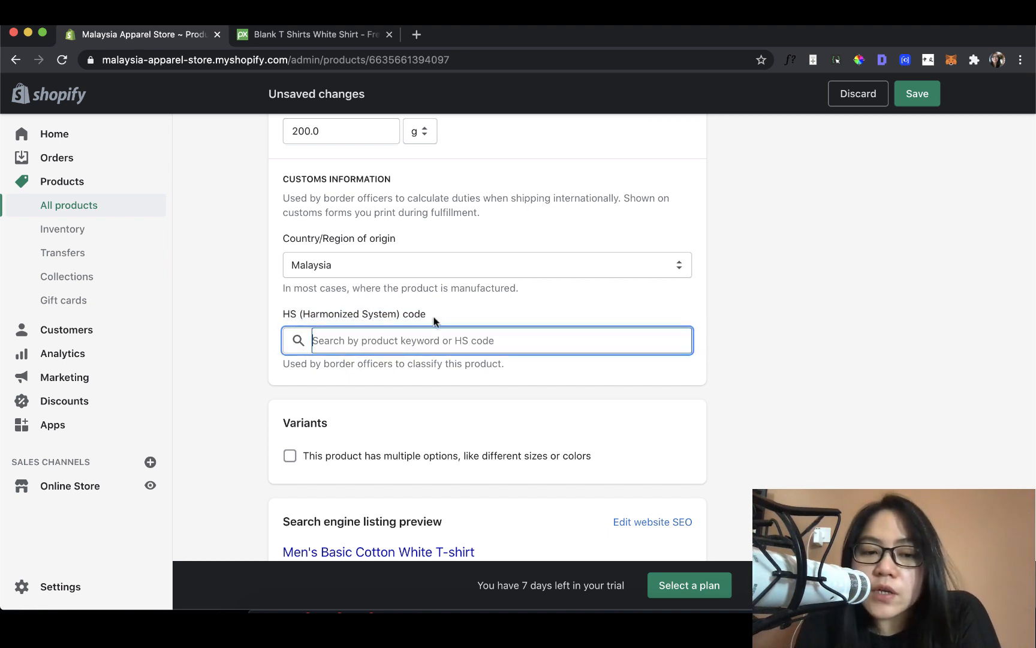
{"action": "left_click_drag", "start_coordinate": [474, 307], "coordinate": [352, 315]}
{"action": "left_click", "coordinate": [396, 315]}
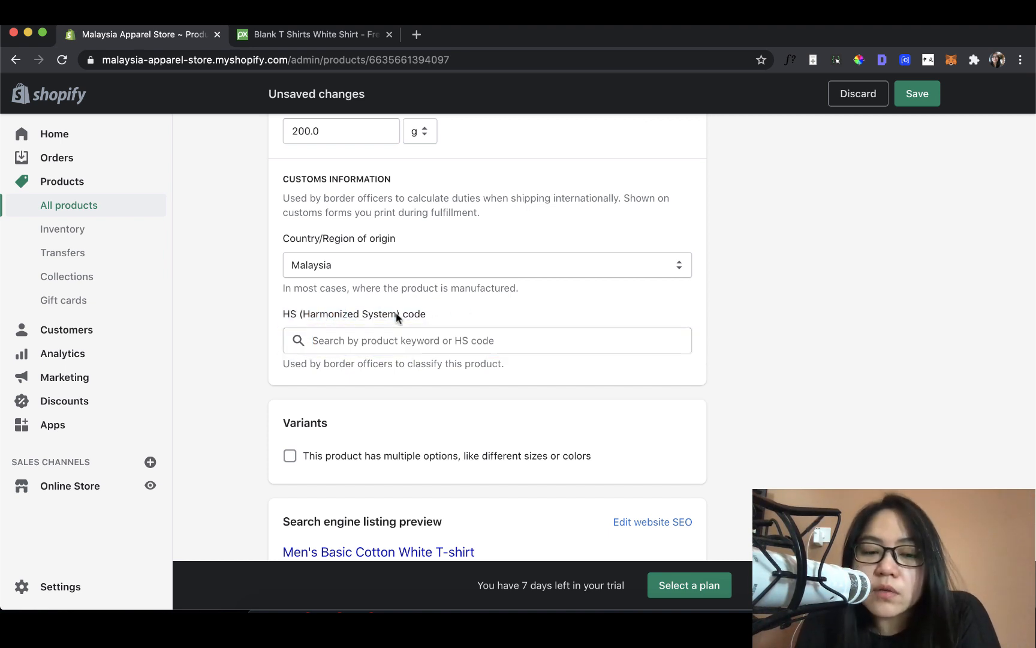
{"action": "left_click", "coordinate": [420, 373]}
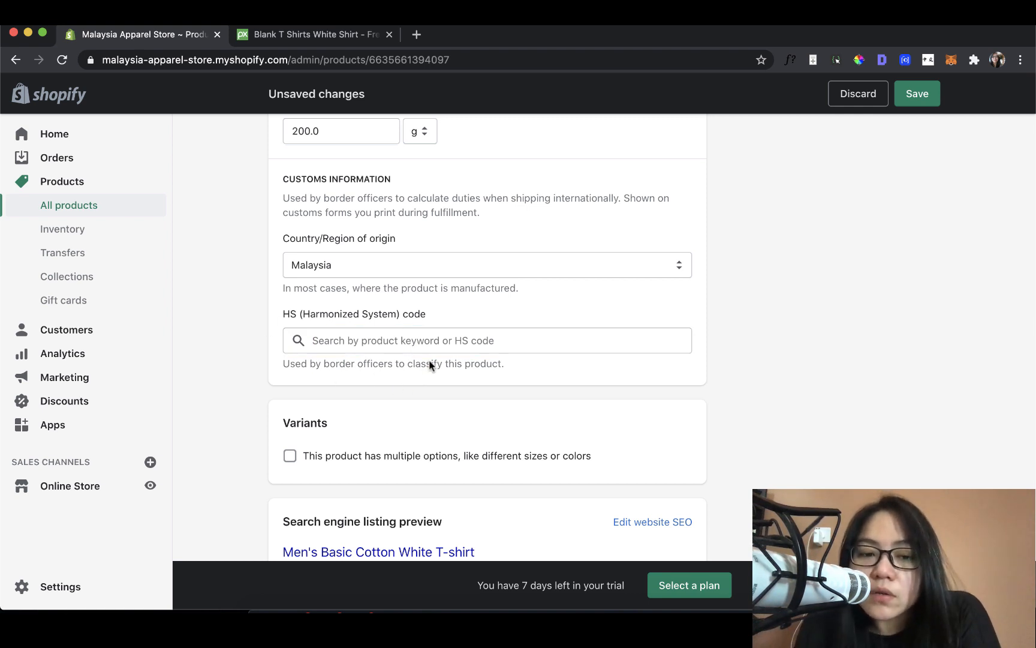
{"action": "scroll", "coordinate": [429, 365], "scroll_direction": "down", "scroll_amount": 2}
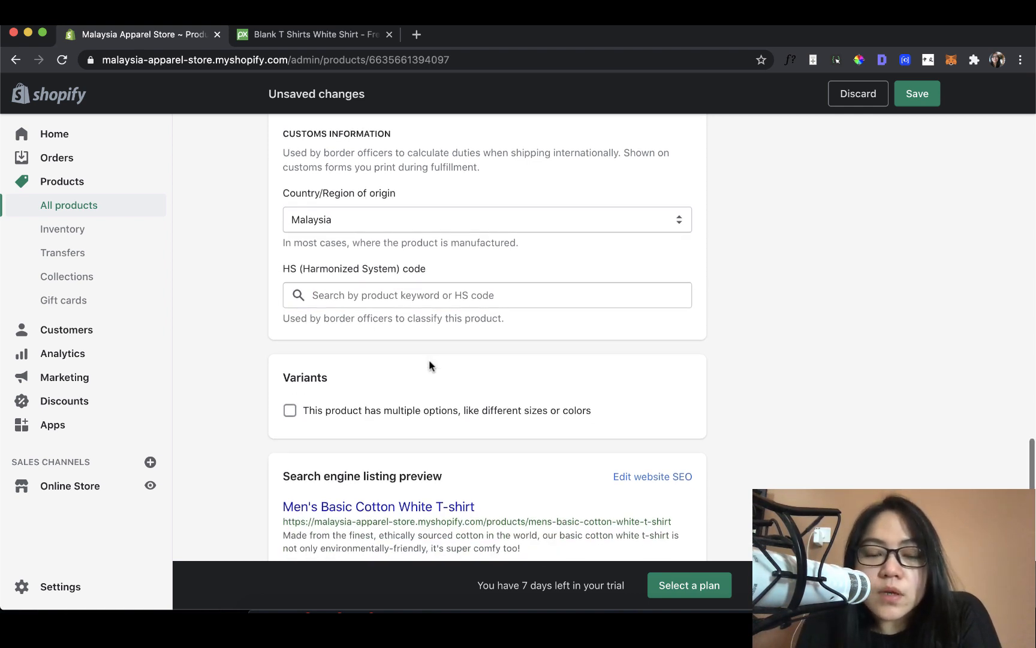
{"action": "scroll", "coordinate": [430, 365], "scroll_direction": "up", "scroll_amount": 5}
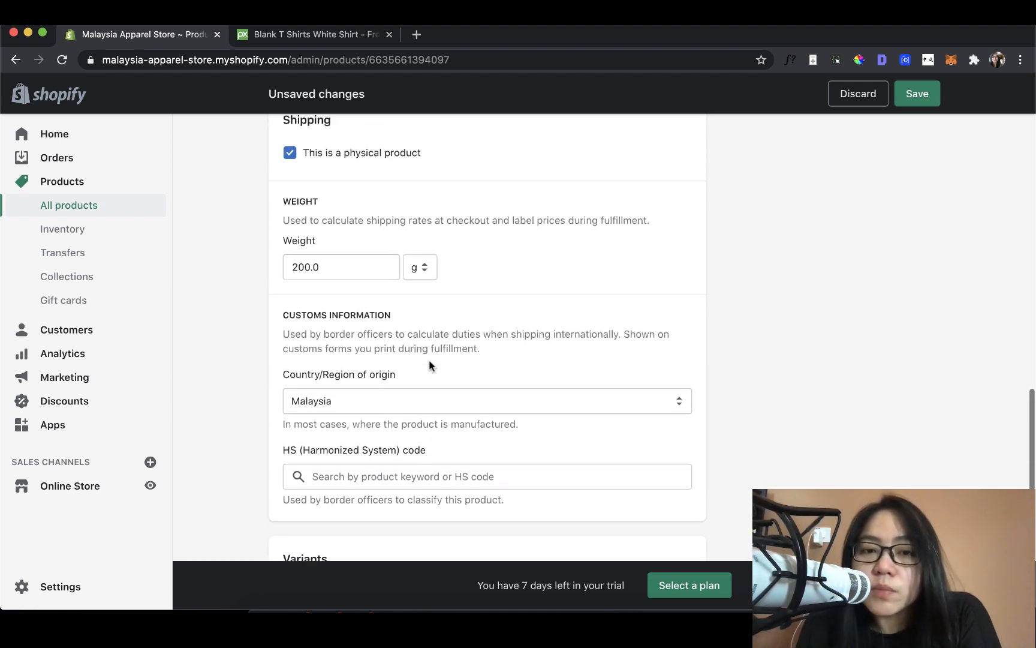
Step: Enable multiple options for the product under Variants and choose Size as the name of Option 1
{"action": "scroll", "coordinate": [429, 365], "scroll_direction": "down", "scroll_amount": 7}
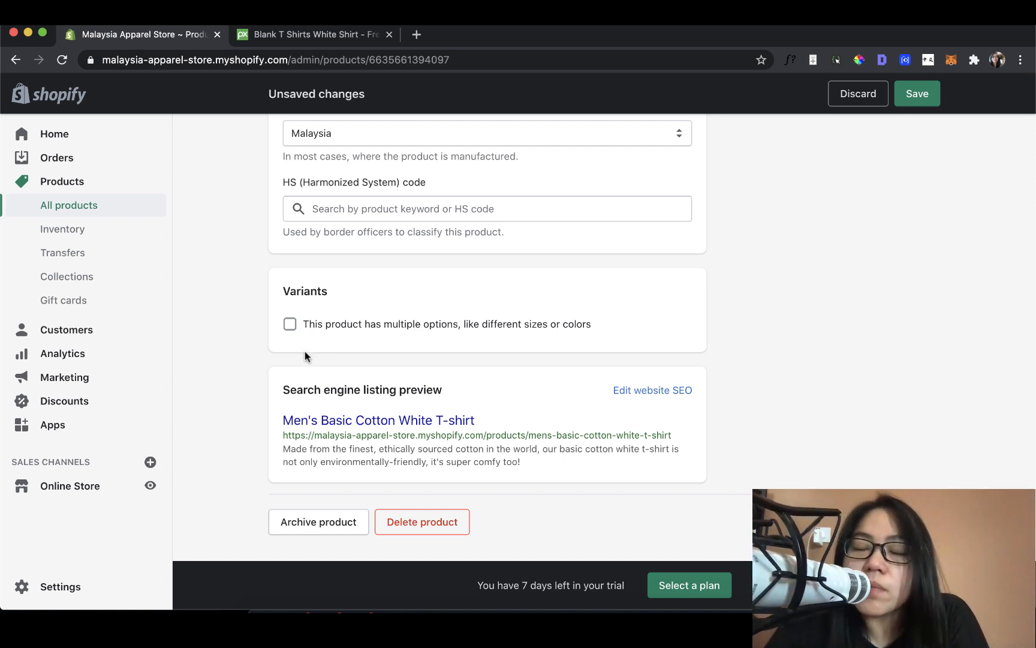
{"action": "left_click", "coordinate": [291, 324]}
{"action": "scroll", "coordinate": [441, 366], "scroll_direction": "down", "scroll_amount": 2}
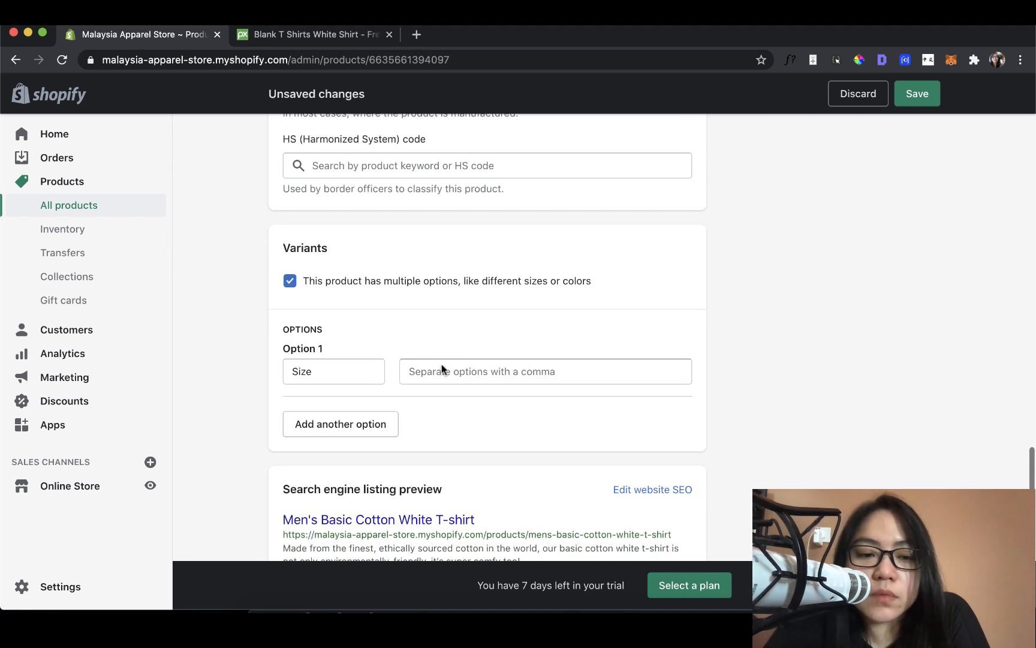
{"action": "scroll", "coordinate": [442, 366], "scroll_direction": "down", "scroll_amount": 1}
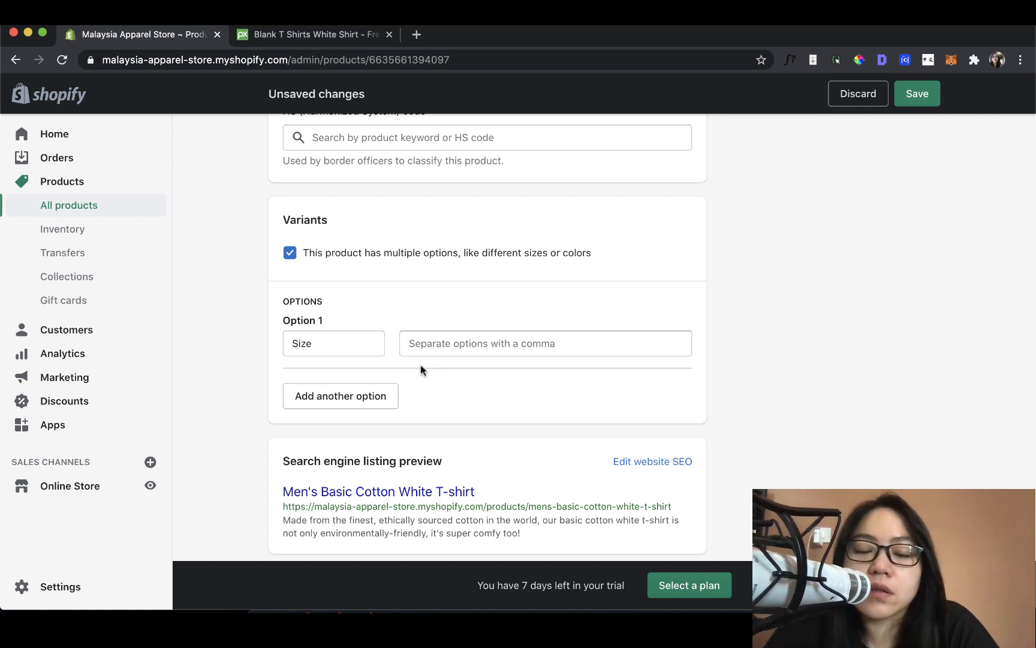
{"action": "left_click", "coordinate": [428, 341]}
{"action": "left_click", "coordinate": [456, 378]}
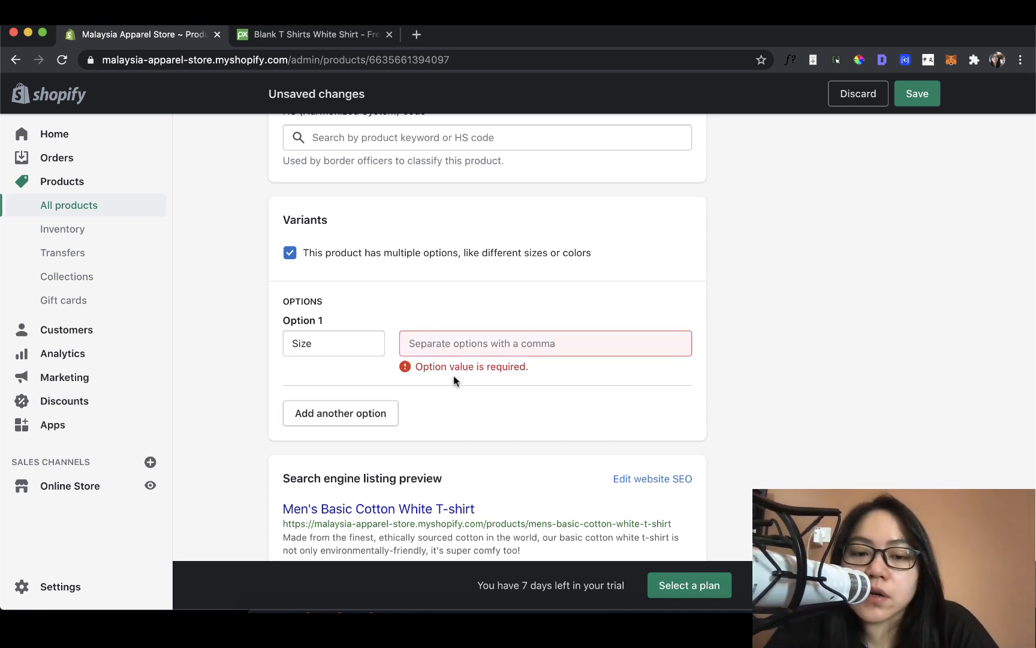
{"action": "left_click", "coordinate": [332, 343]}
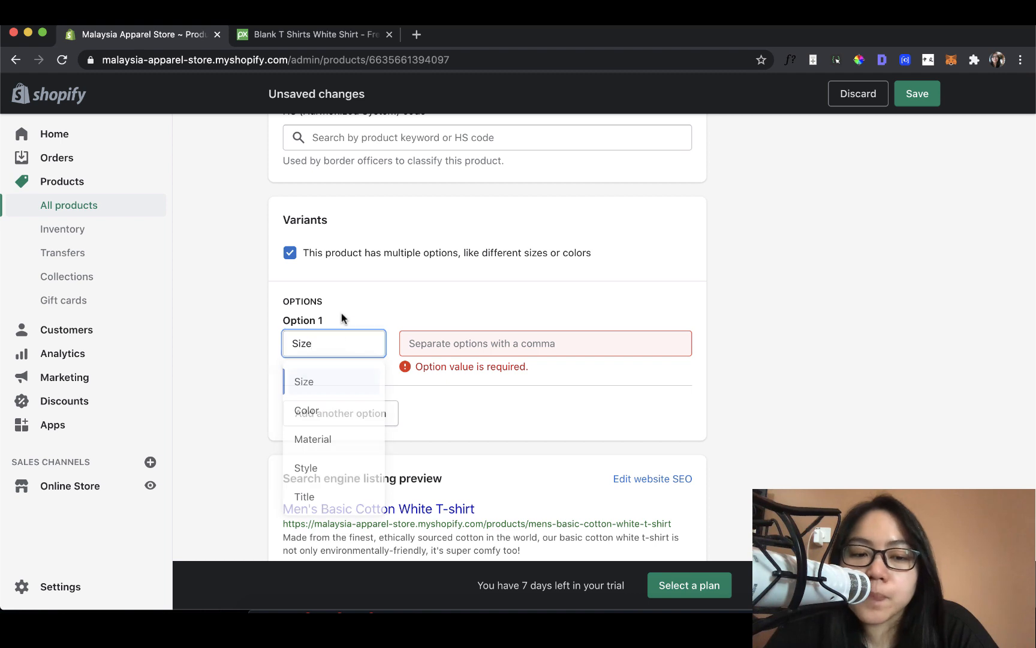
{"action": "left_click", "coordinate": [336, 348]}
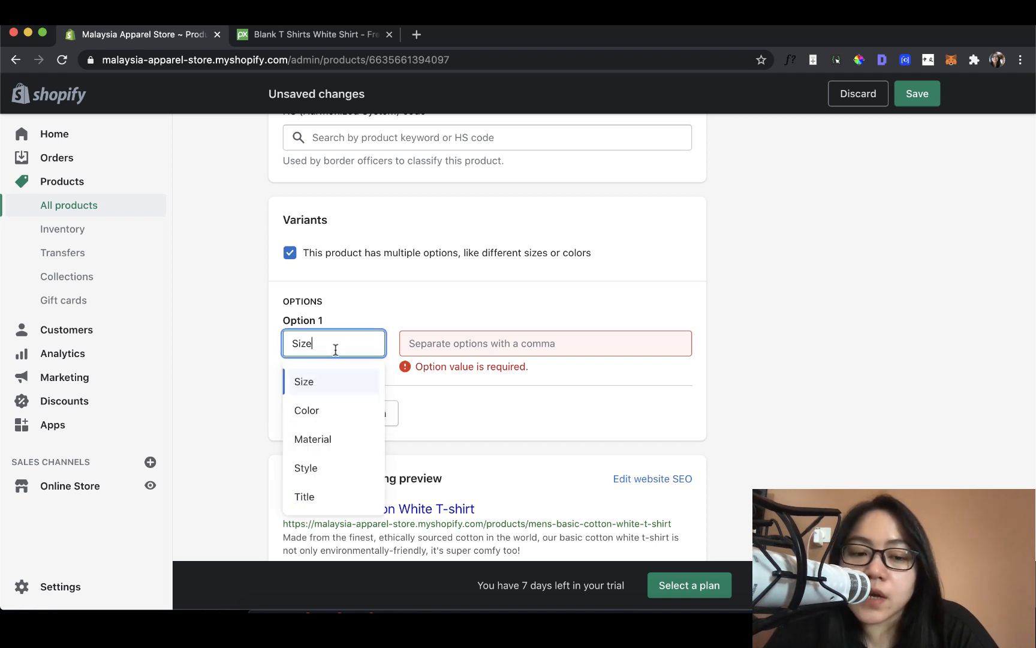
{"action": "left_click", "coordinate": [344, 383]}
Step: Enter S, M, L and XL as the values of the Size option
{"action": "left_click", "coordinate": [424, 344]}
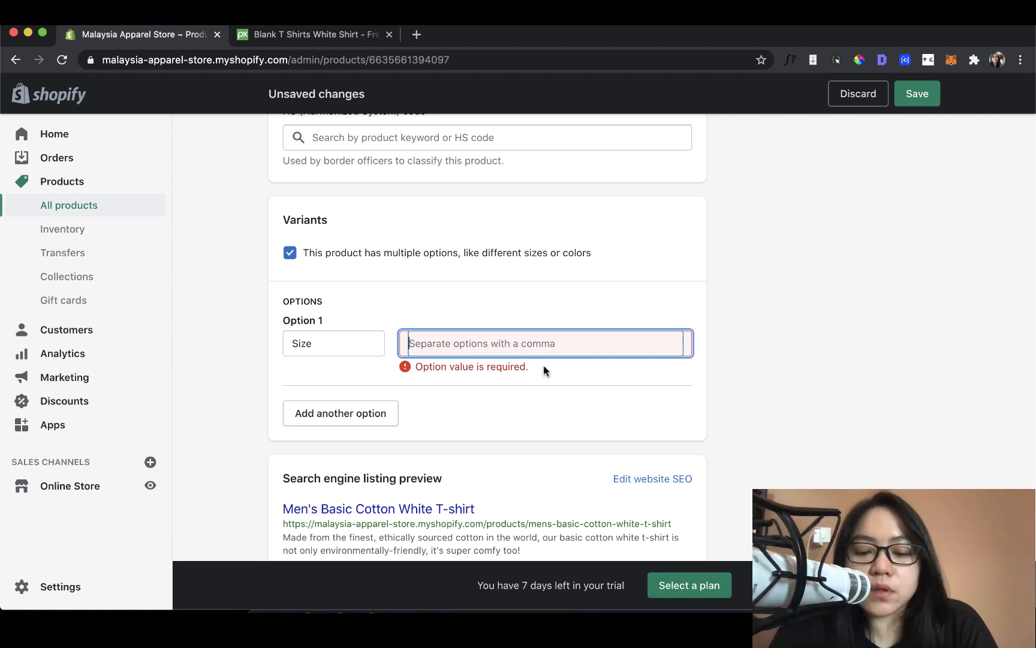
{"action": "type", "text": "S"}
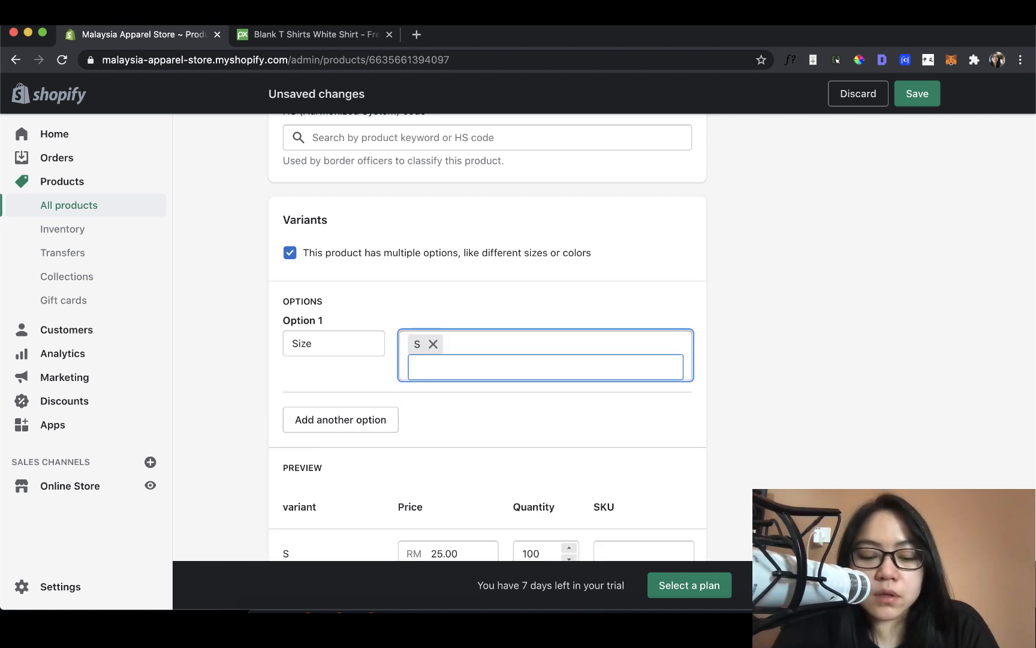
{"action": "type", "text": ",M,"}
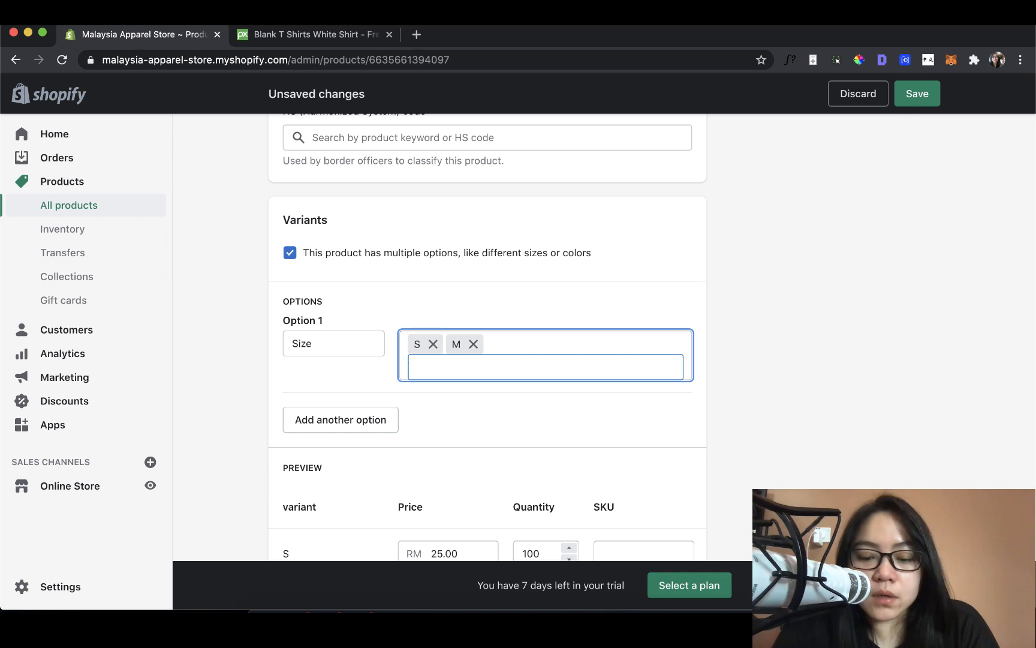
{"action": "type", "text": "L,XL"}
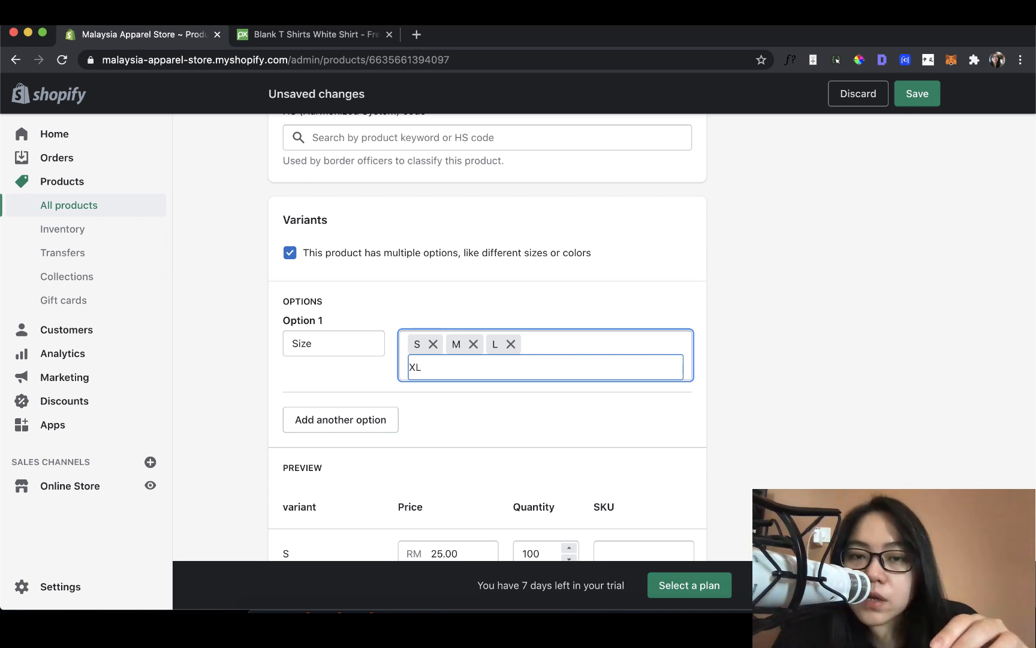
{"action": "key", "text": "Return"}
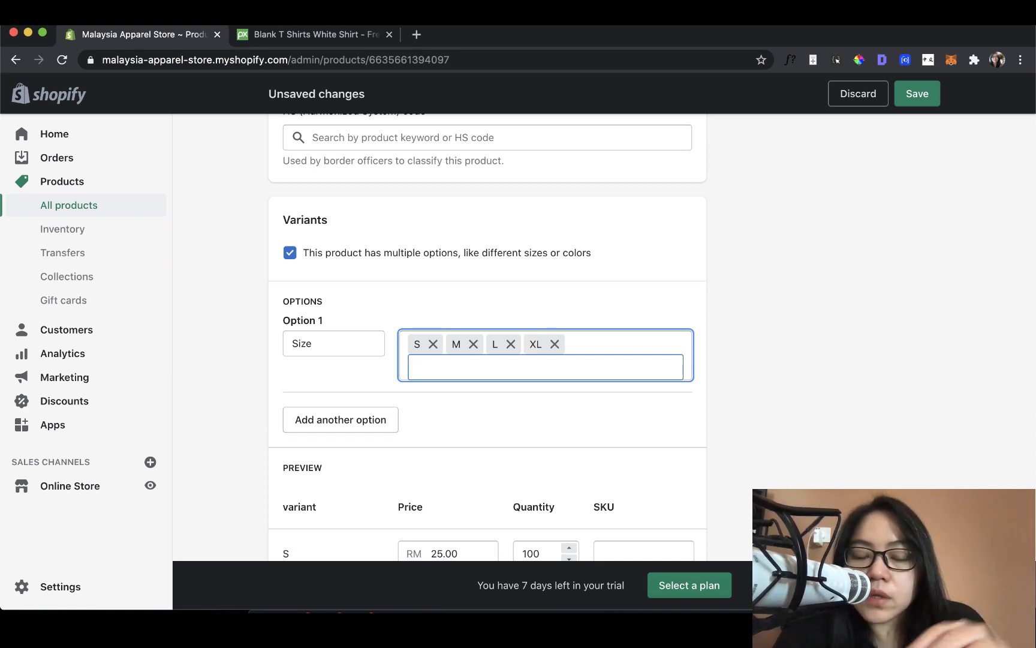
{"action": "left_click", "coordinate": [715, 341]}
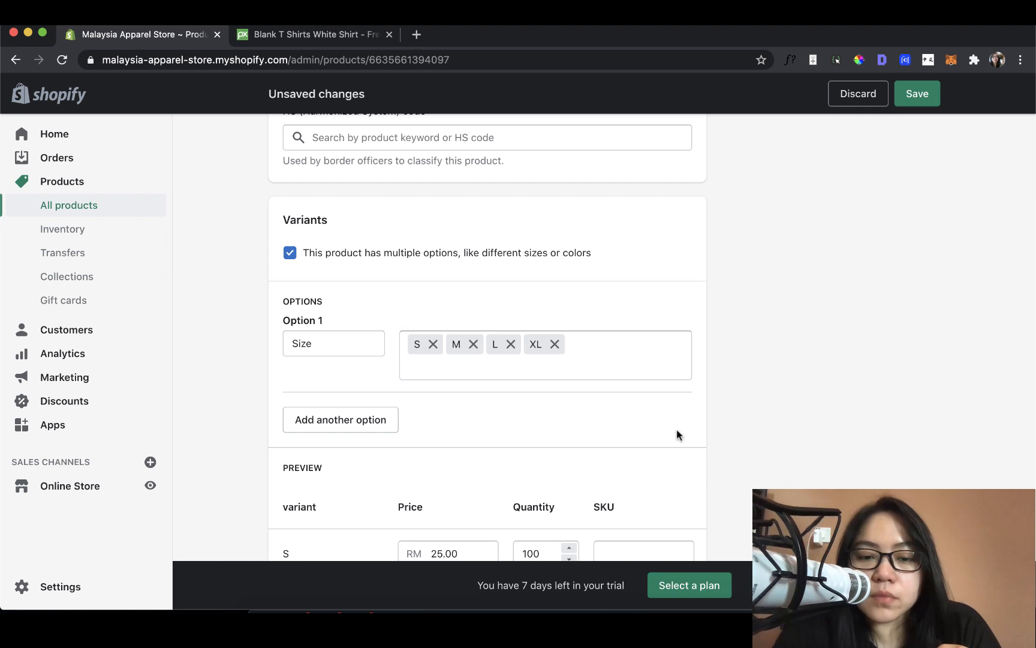
Step: Review the price, quantity and SKU preview of the size variants
{"action": "scroll", "coordinate": [680, 435], "scroll_direction": "down", "scroll_amount": 1}
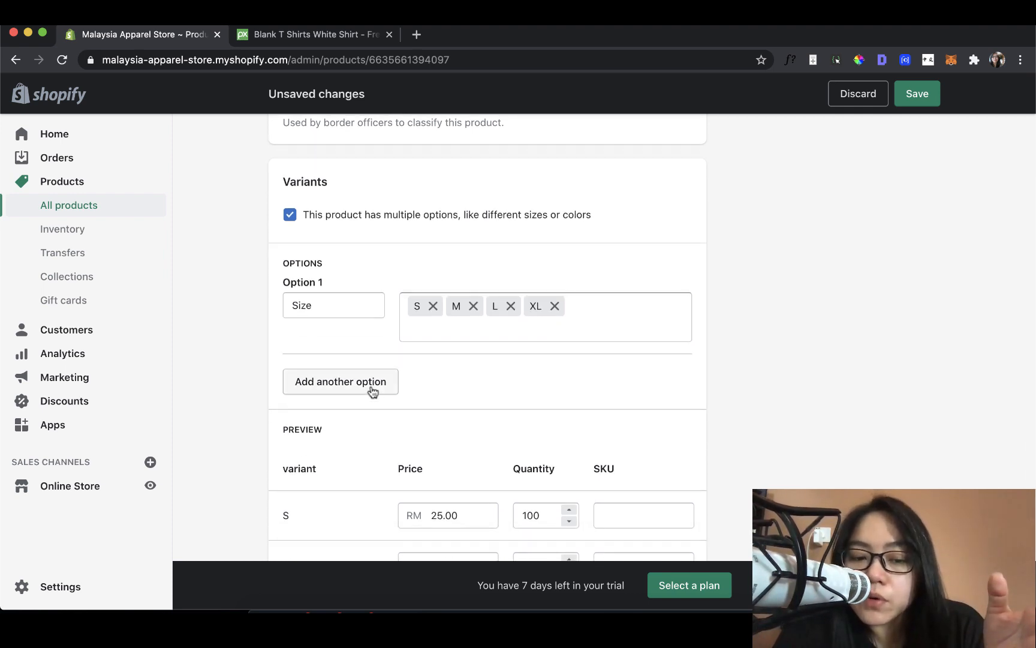
{"action": "scroll", "coordinate": [372, 391], "scroll_direction": "down", "scroll_amount": 1}
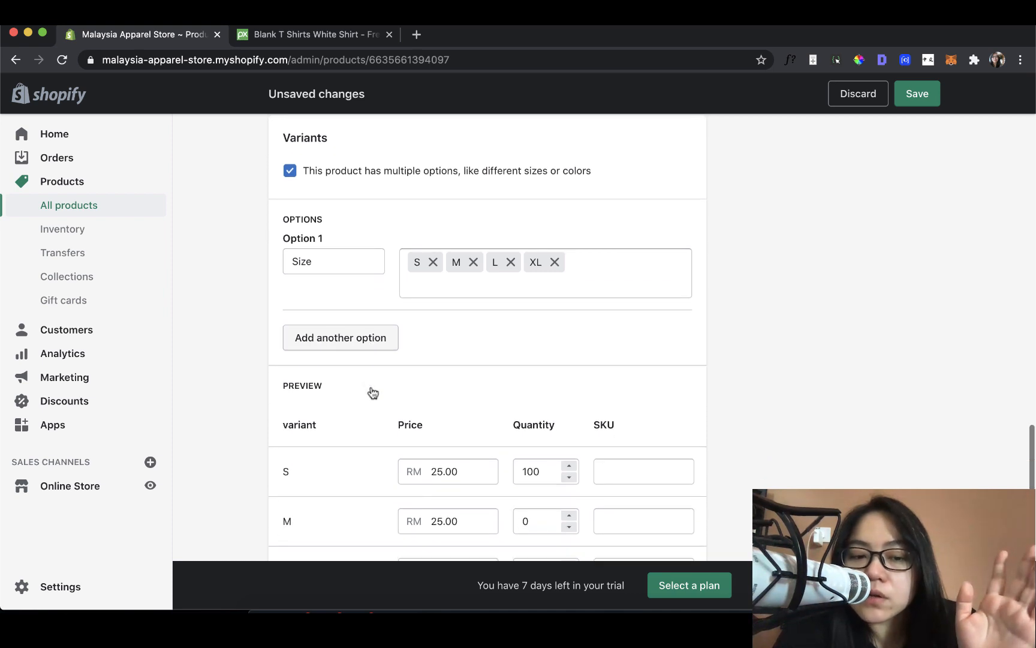
{"action": "scroll", "coordinate": [373, 391], "scroll_direction": "down", "scroll_amount": 2}
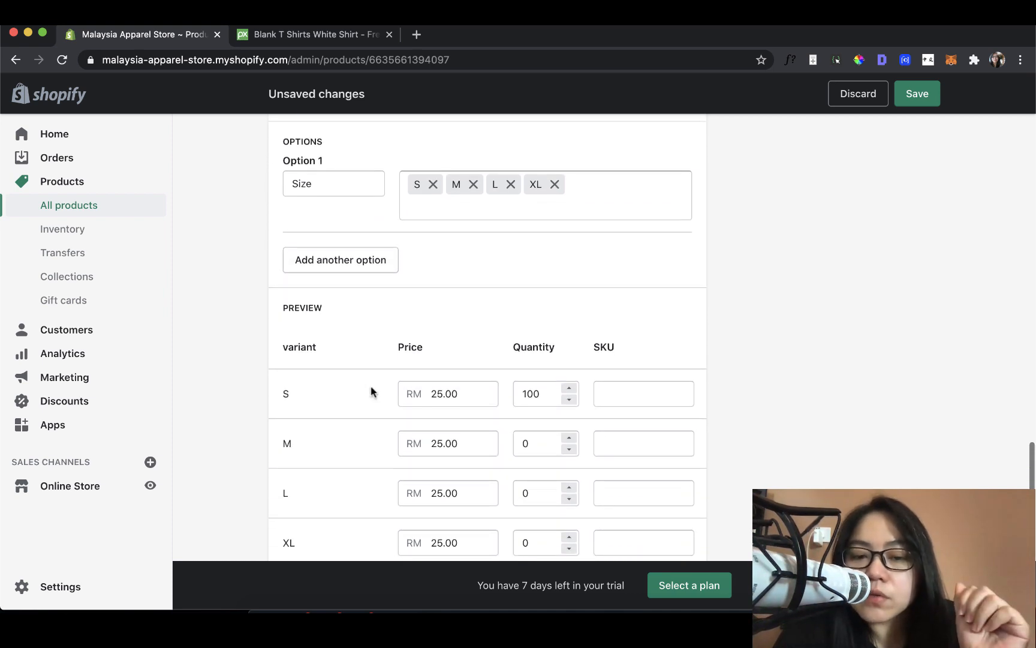
{"action": "scroll", "coordinate": [371, 391], "scroll_direction": "down", "scroll_amount": 2}
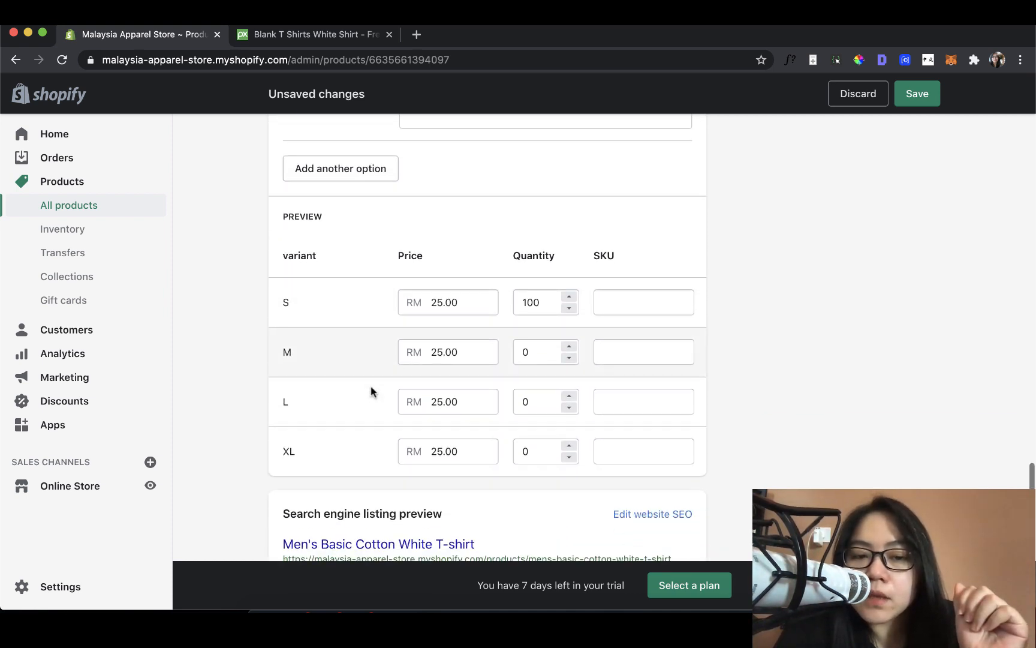
{"action": "scroll", "coordinate": [368, 326], "scroll_direction": "down", "scroll_amount": 1}
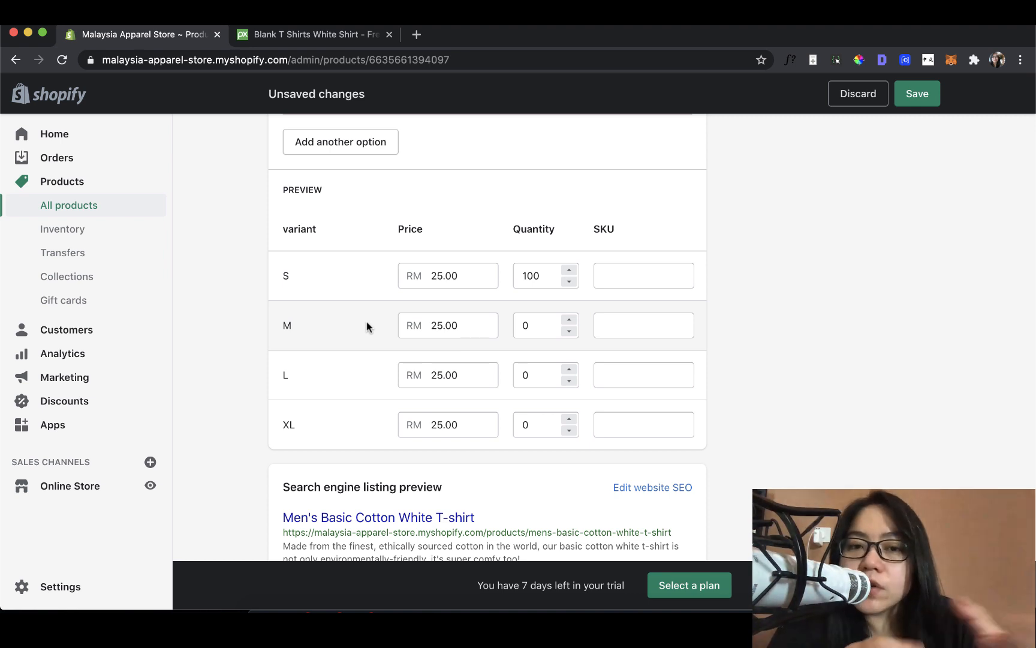
{"action": "scroll", "coordinate": [369, 325], "scroll_direction": "up", "scroll_amount": 1}
{"action": "left_click", "coordinate": [460, 342]}
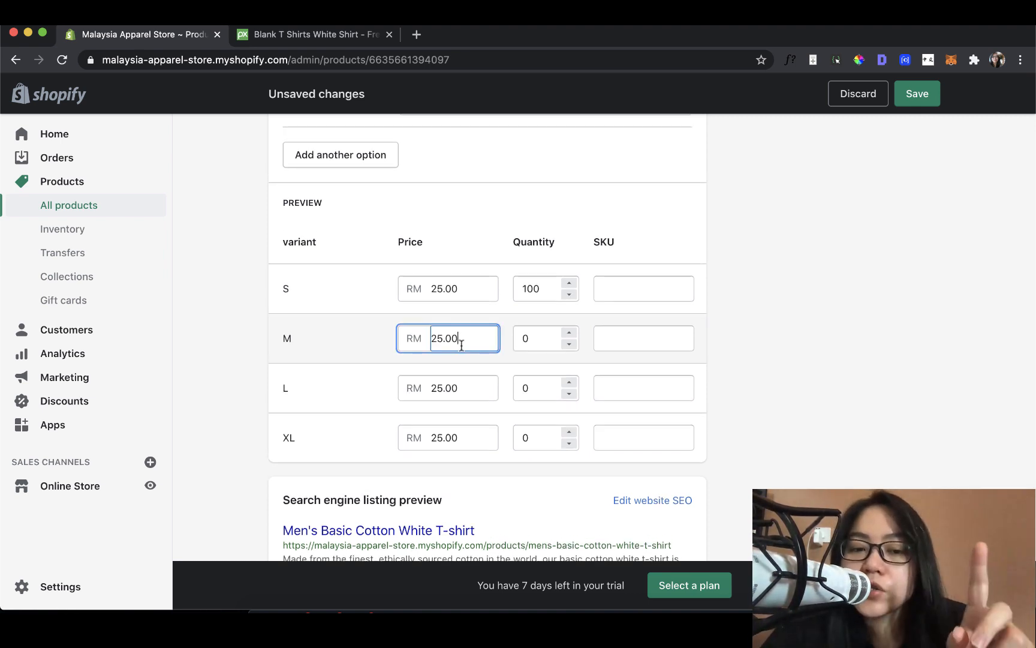
{"action": "left_click", "coordinate": [433, 345]}
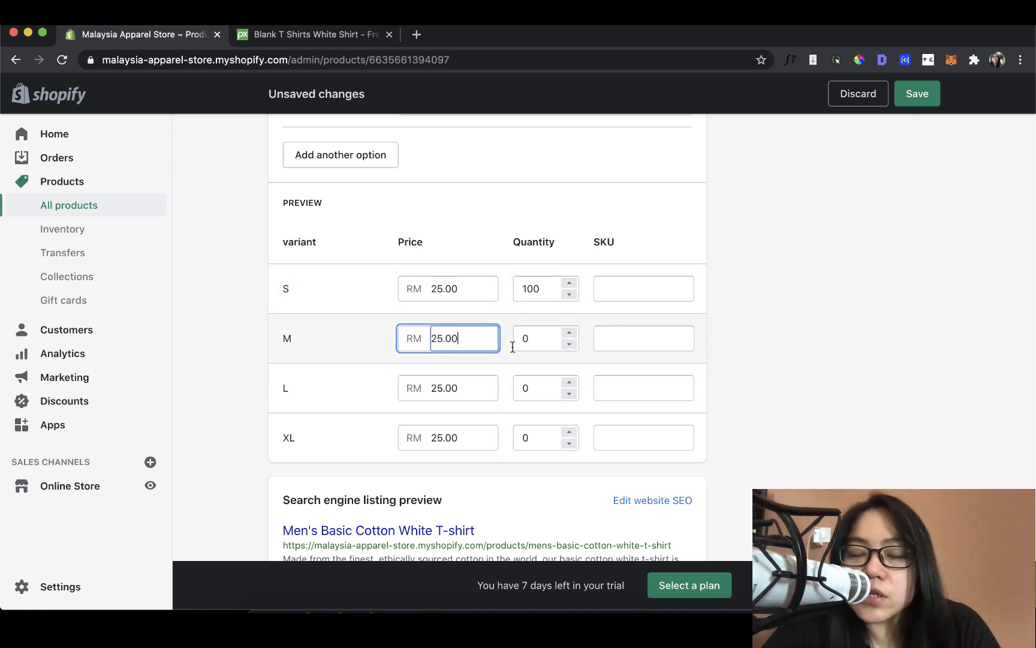
Step: Set the quantity of the M, L and XL variants to 100 each and save the product
{"action": "scroll", "coordinate": [522, 324], "scroll_direction": "down", "scroll_amount": 1}
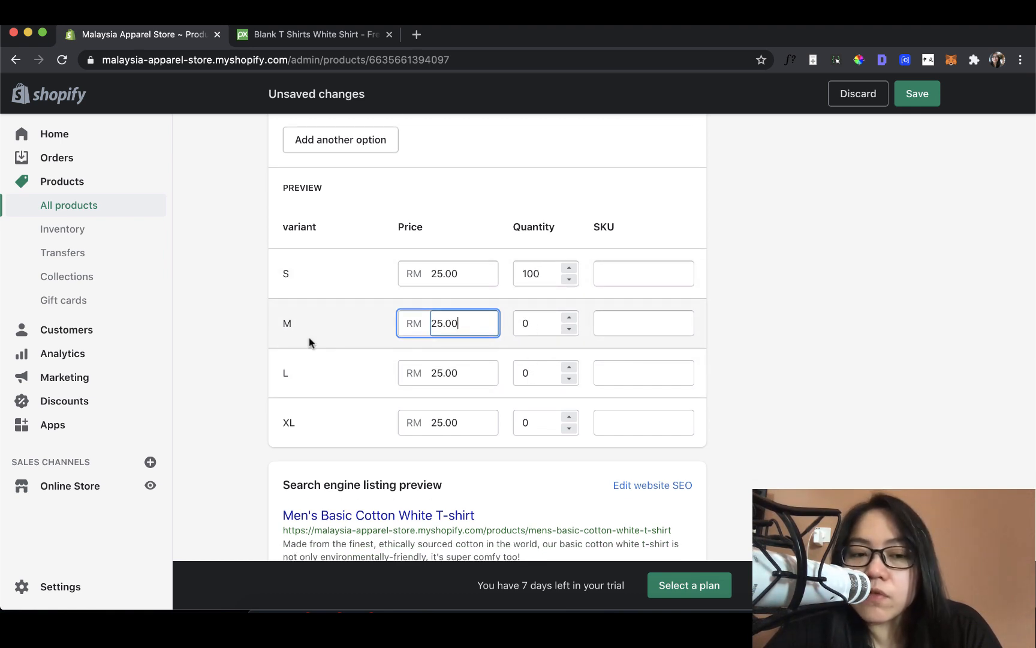
{"action": "left_click", "coordinate": [523, 321]}
{"action": "type", "text": "1"}
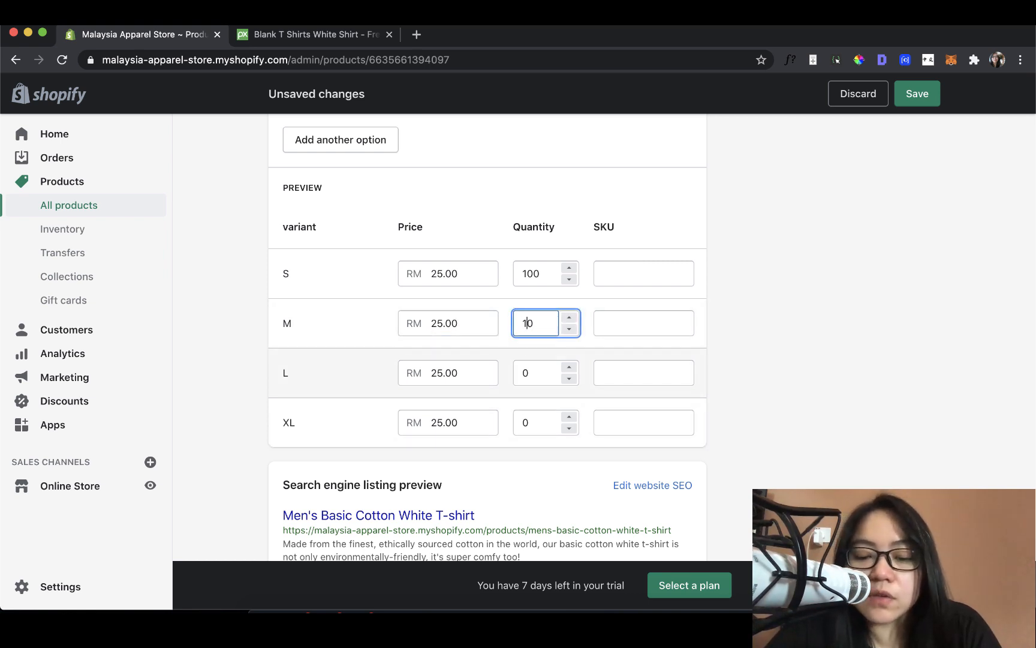
{"action": "type", "text": "0"}
{"action": "left_click", "coordinate": [521, 373]}
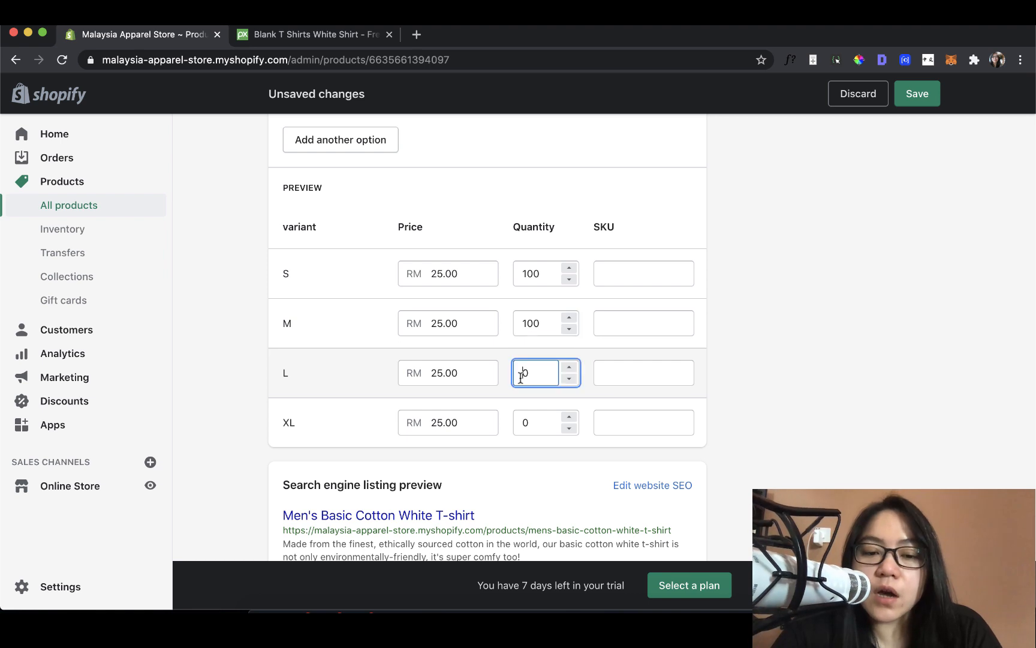
{"action": "type", "text": "100"}
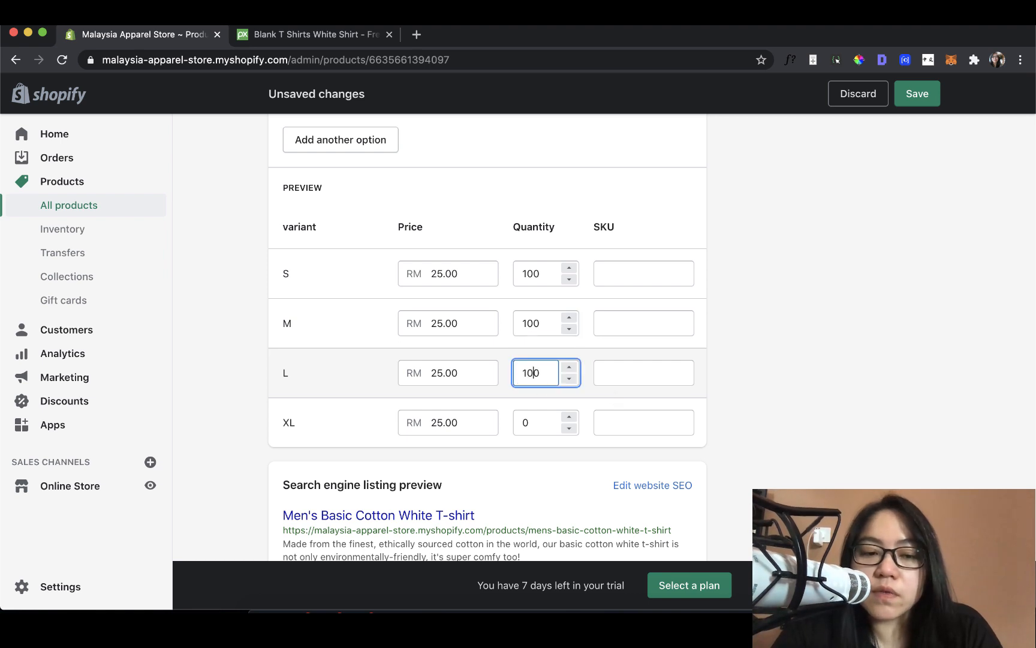
{"action": "left_click", "coordinate": [525, 419]}
{"action": "type", "text": "100"}
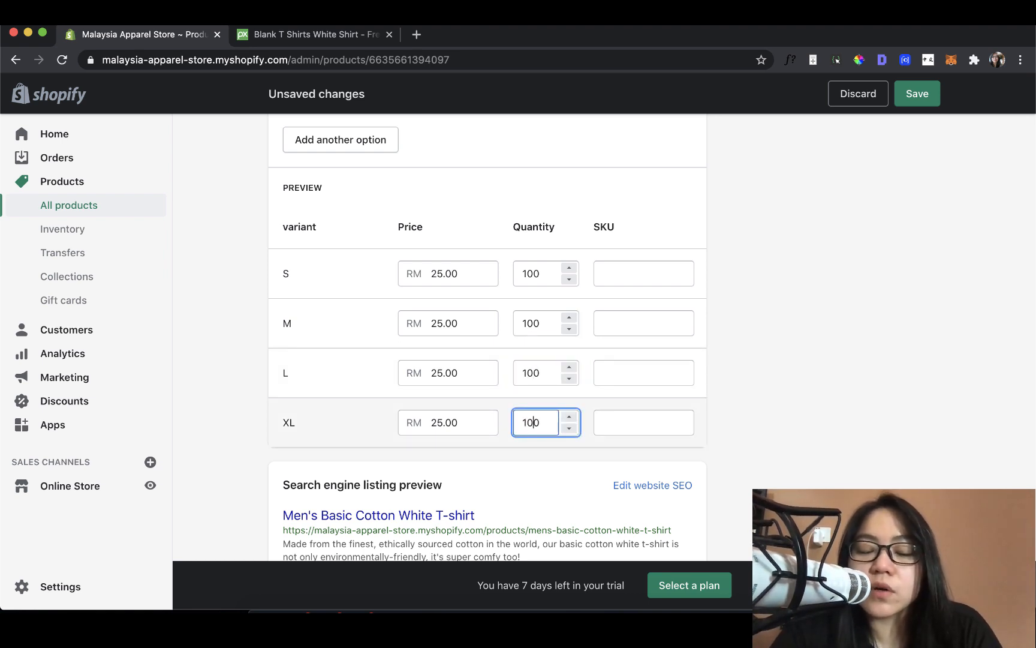
{"action": "left_click", "coordinate": [808, 432]}
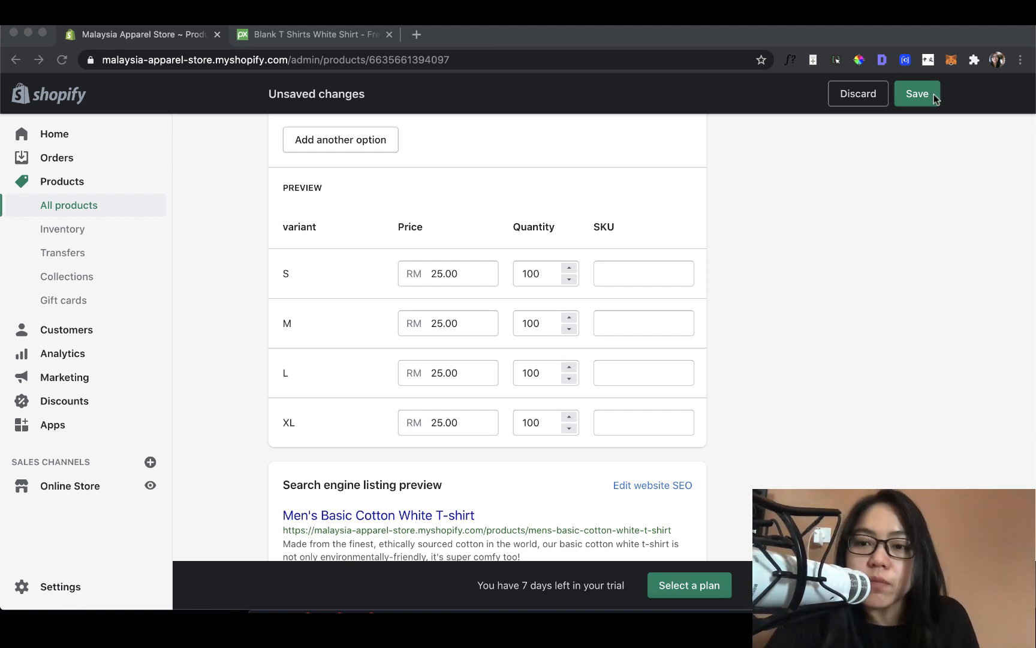
{"action": "left_click", "coordinate": [990, 97]}
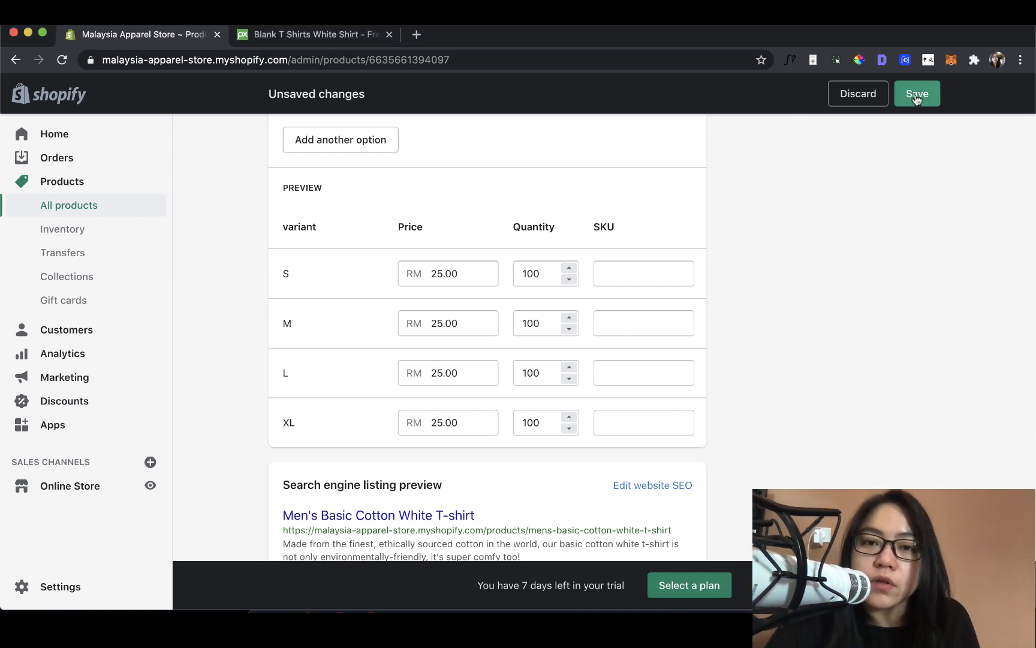
{"action": "left_click", "coordinate": [916, 97]}
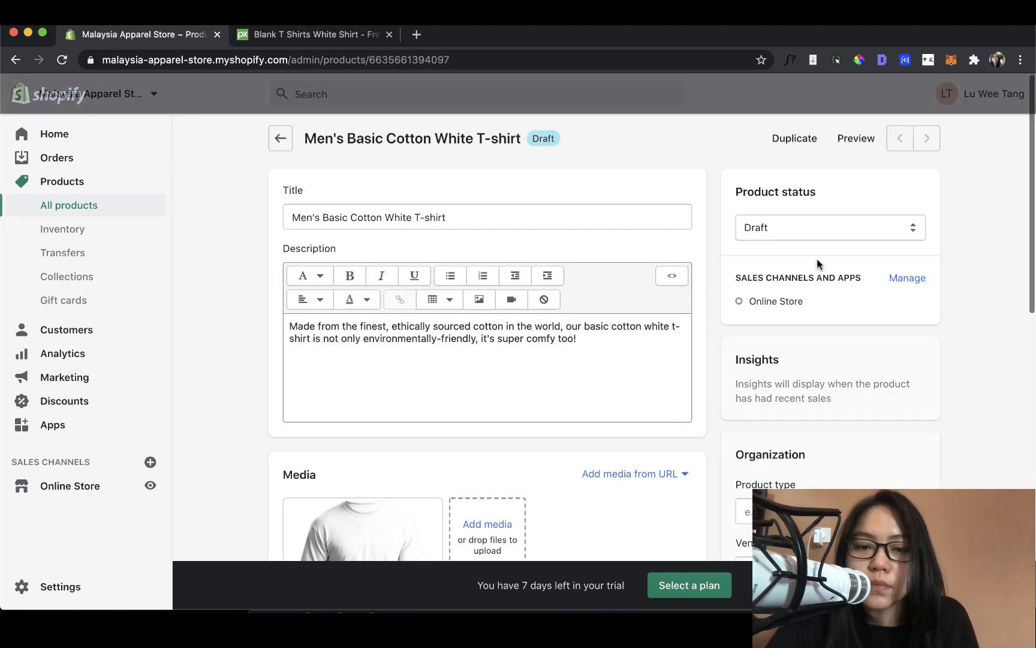
Step: Open the website SEO fields of the product's search engine listing and examine the page title, description and URL handle
{"action": "scroll", "coordinate": [768, 301], "scroll_direction": "down", "scroll_amount": 1}
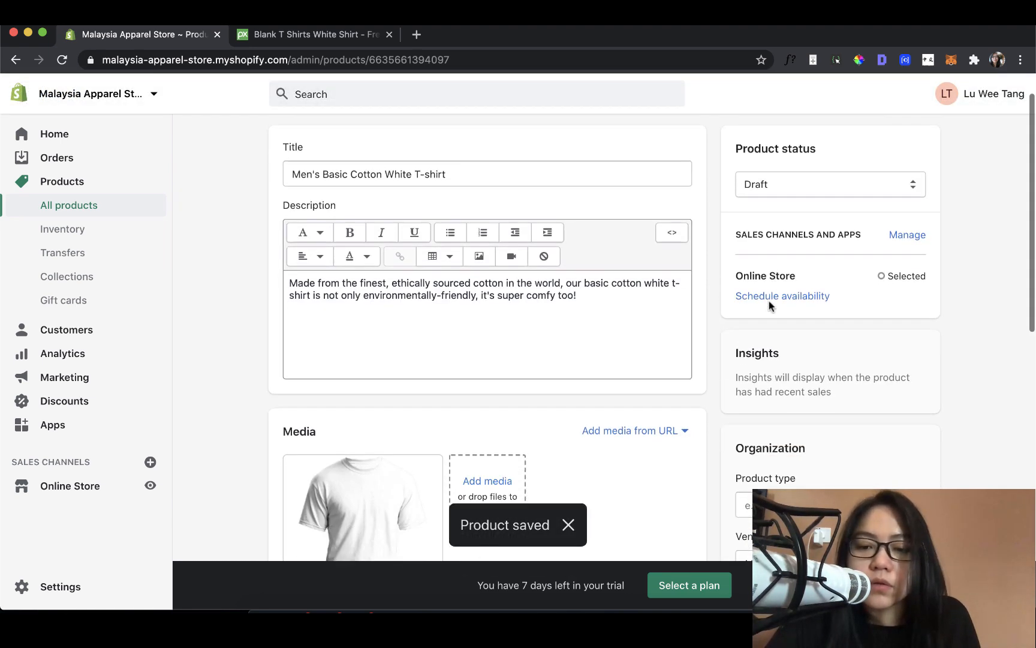
{"action": "scroll", "coordinate": [769, 301], "scroll_direction": "down", "scroll_amount": 12}
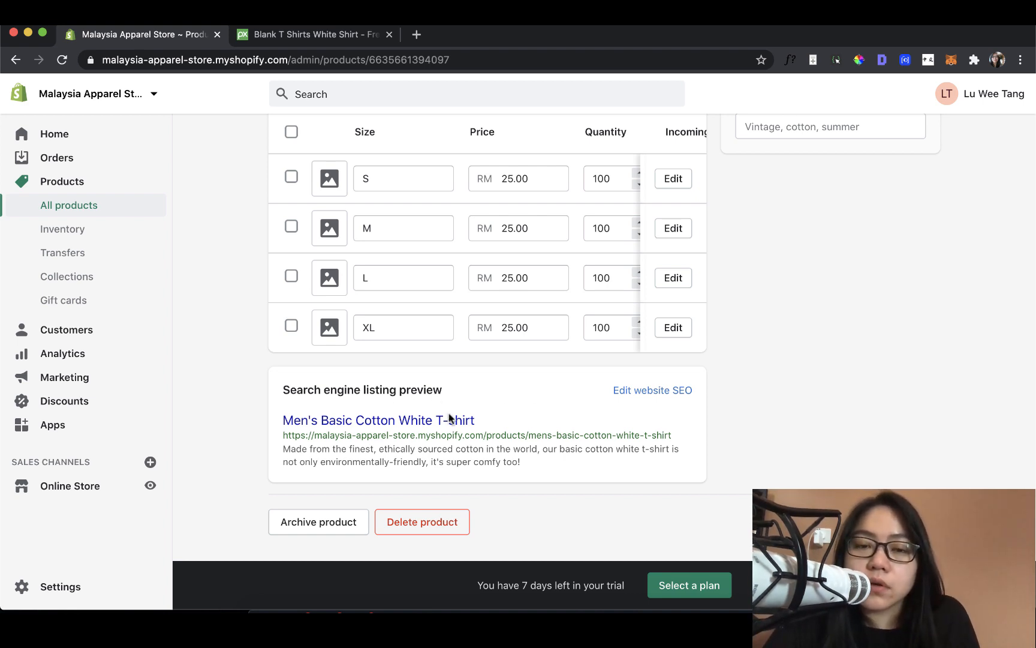
{"action": "left_click", "coordinate": [652, 389]}
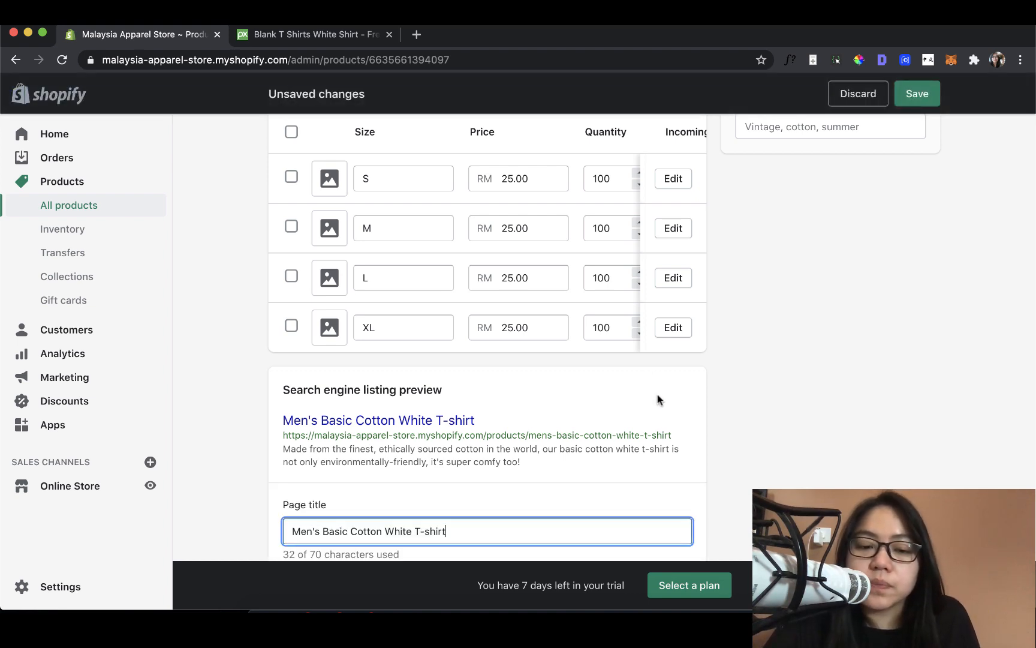
{"action": "scroll", "coordinate": [657, 396], "scroll_direction": "down", "scroll_amount": 4}
{"action": "scroll", "coordinate": [657, 394], "scroll_direction": "down", "scroll_amount": 2}
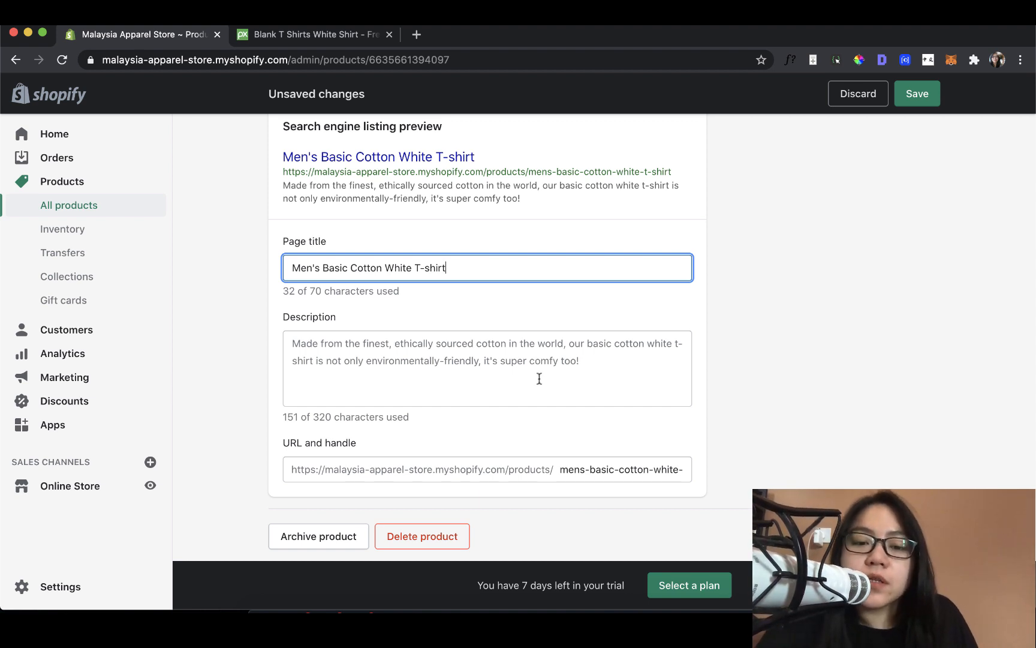
{"action": "scroll", "coordinate": [294, 177], "scroll_direction": "up", "scroll_amount": 2}
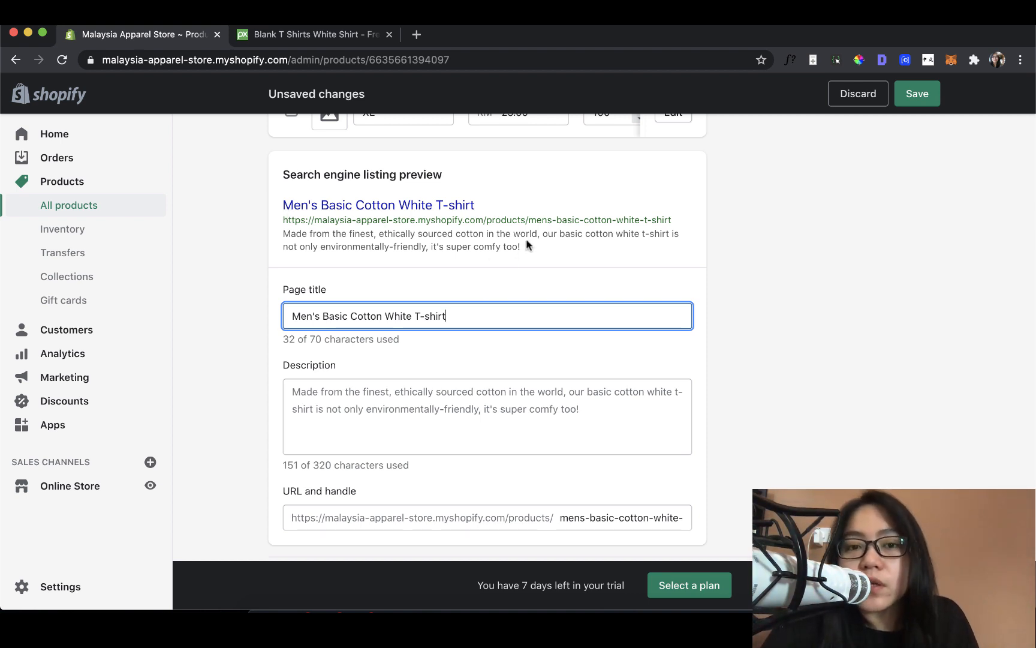
{"action": "scroll", "coordinate": [526, 238], "scroll_direction": "down", "scroll_amount": 2}
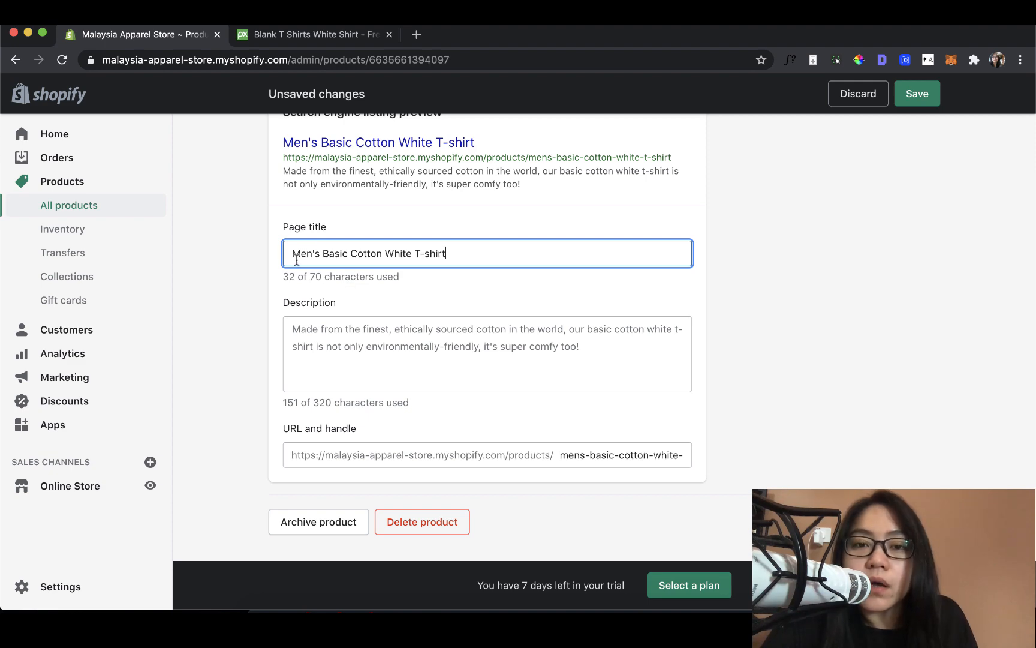
Step: Compare the search listing's page title and description with the product's own title and description
{"action": "scroll", "coordinate": [296, 261], "scroll_direction": "up", "scroll_amount": 20}
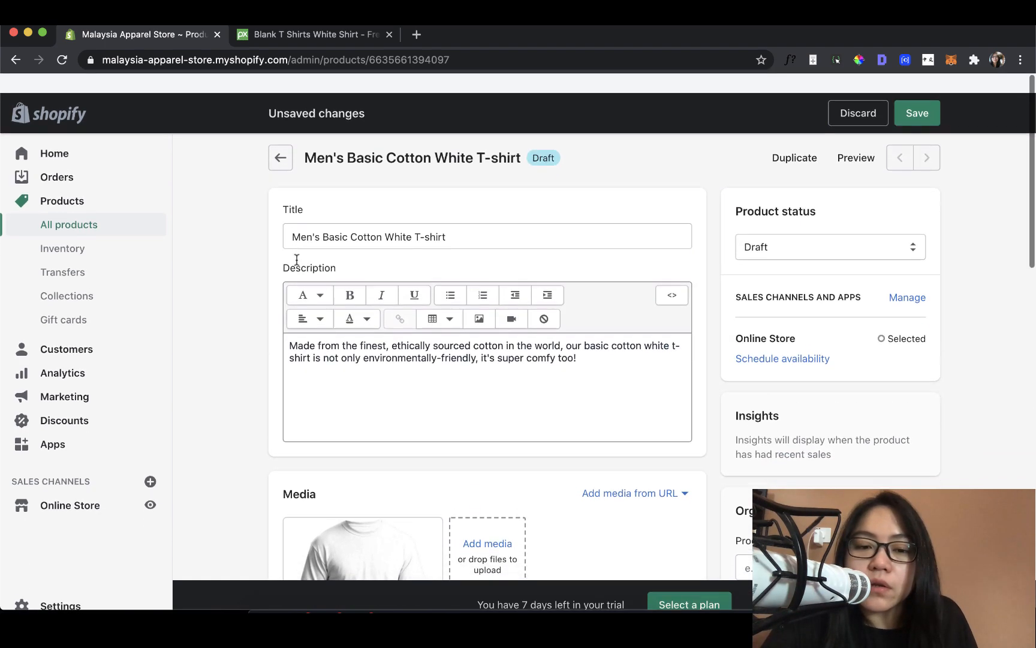
{"action": "triple_click", "coordinate": [312, 228]}
{"action": "left_click", "coordinate": [261, 293]}
{"action": "scroll", "coordinate": [261, 294], "scroll_direction": "down", "scroll_amount": 15}
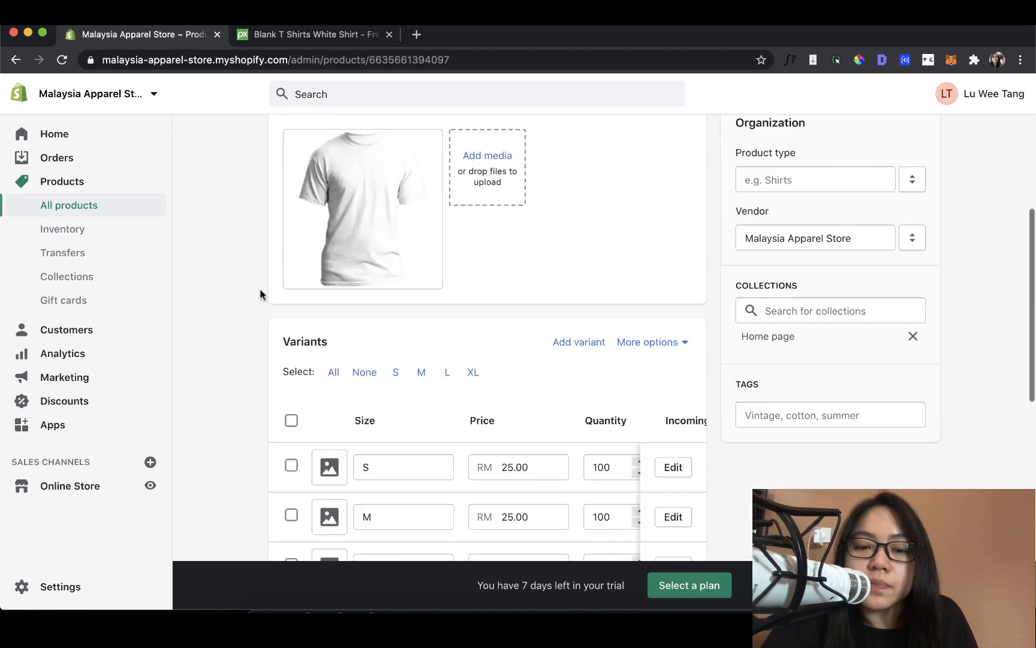
{"action": "scroll", "coordinate": [260, 294], "scroll_direction": "down", "scroll_amount": 2}
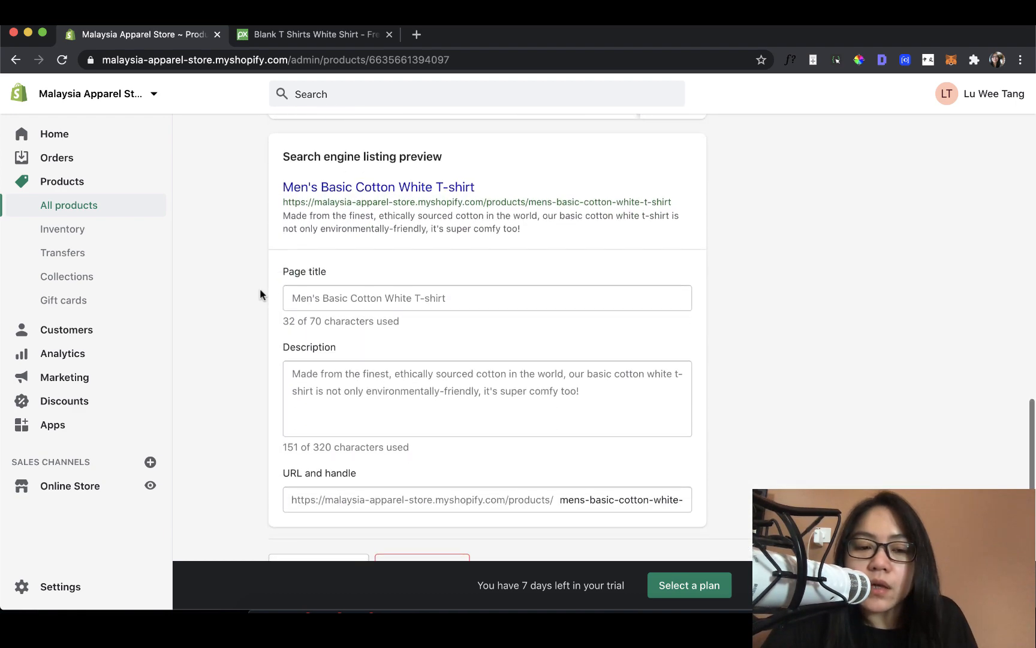
{"action": "left_click", "coordinate": [328, 373]}
{"action": "scroll", "coordinate": [329, 373], "scroll_direction": "up", "scroll_amount": 5}
{"action": "scroll", "coordinate": [329, 373], "scroll_direction": "up", "scroll_amount": 10}
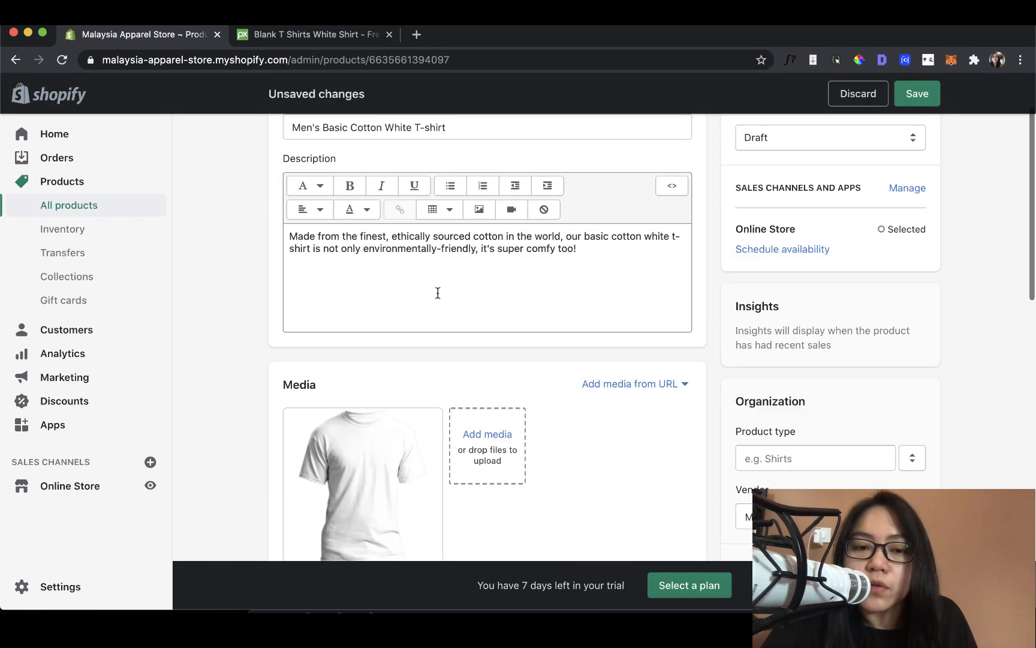
{"action": "left_click", "coordinate": [444, 290]}
{"action": "left_click", "coordinate": [220, 328]}
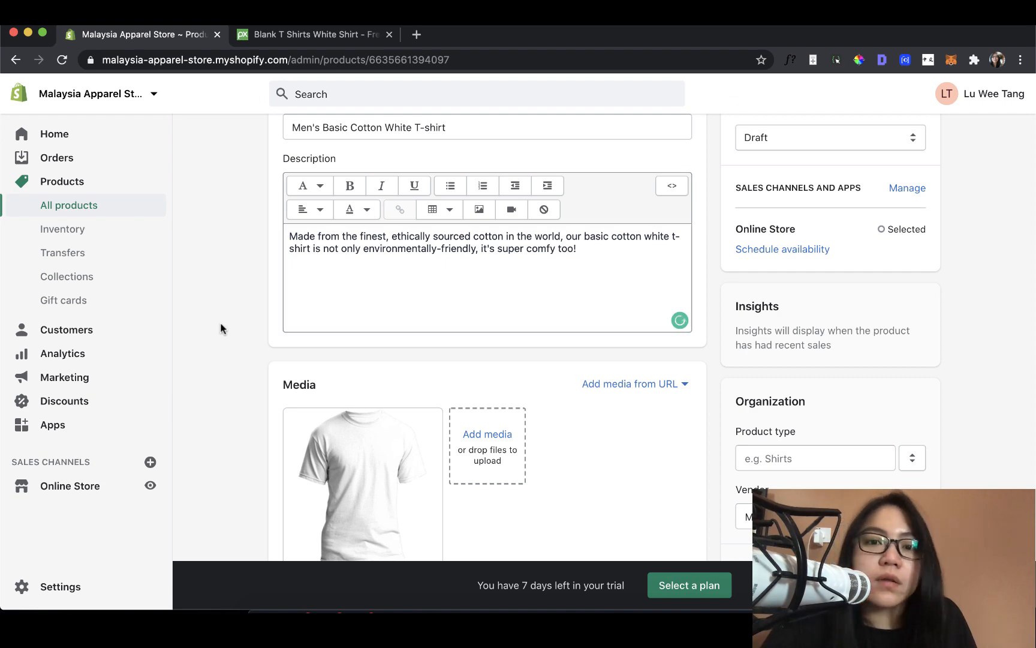
{"action": "scroll", "coordinate": [220, 329], "scroll_direction": "down", "scroll_amount": 8}
{"action": "scroll", "coordinate": [220, 328], "scroll_direction": "down", "scroll_amount": 6}
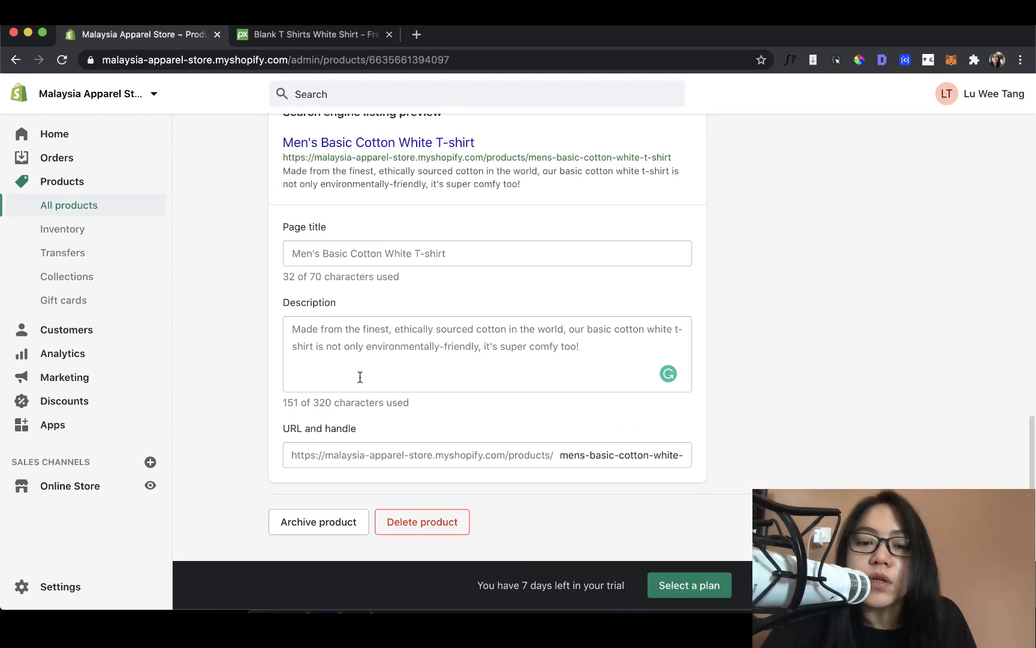
Step: Inspect the full text of the search listing's description and its URL handle without editing them
{"action": "left_click", "coordinate": [639, 342]}
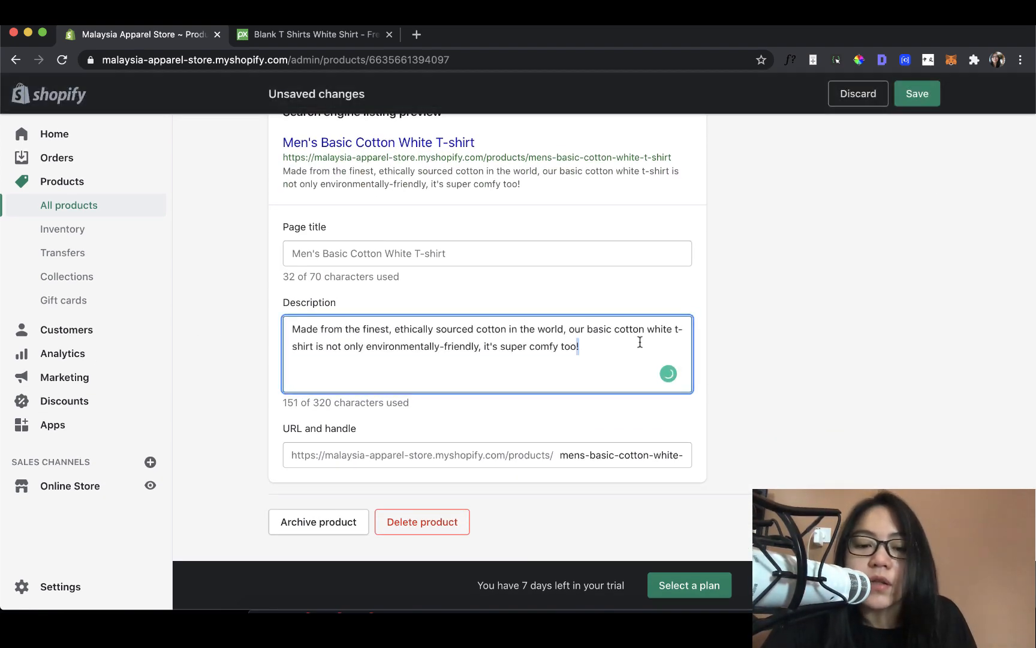
{"action": "triple_click", "coordinate": [639, 342]}
{"action": "left_click", "coordinate": [639, 342]}
{"action": "left_click_drag", "start_coordinate": [618, 455], "coordinate": [685, 450]}
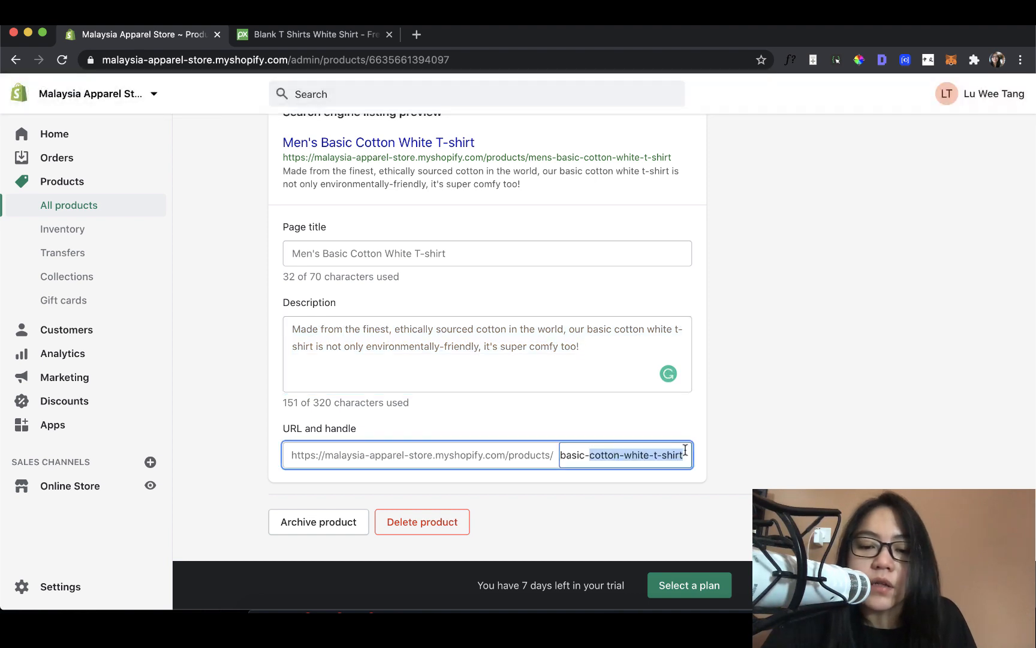
{"action": "left_click", "coordinate": [637, 454]}
{"action": "left_click", "coordinate": [806, 424]}
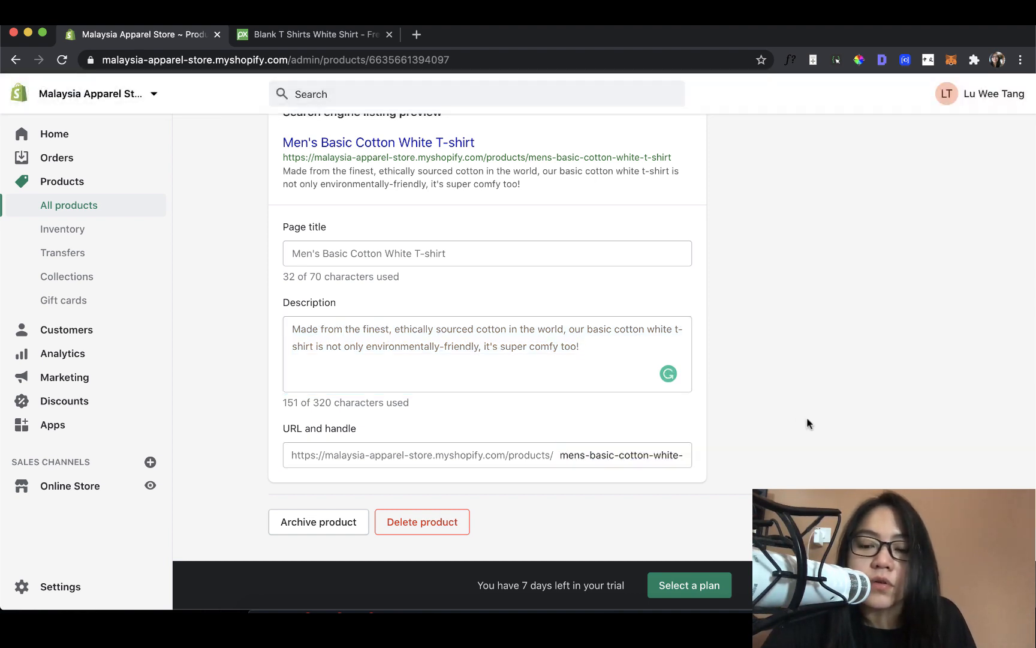
{"action": "scroll", "coordinate": [808, 419], "scroll_direction": "up", "scroll_amount": 5}
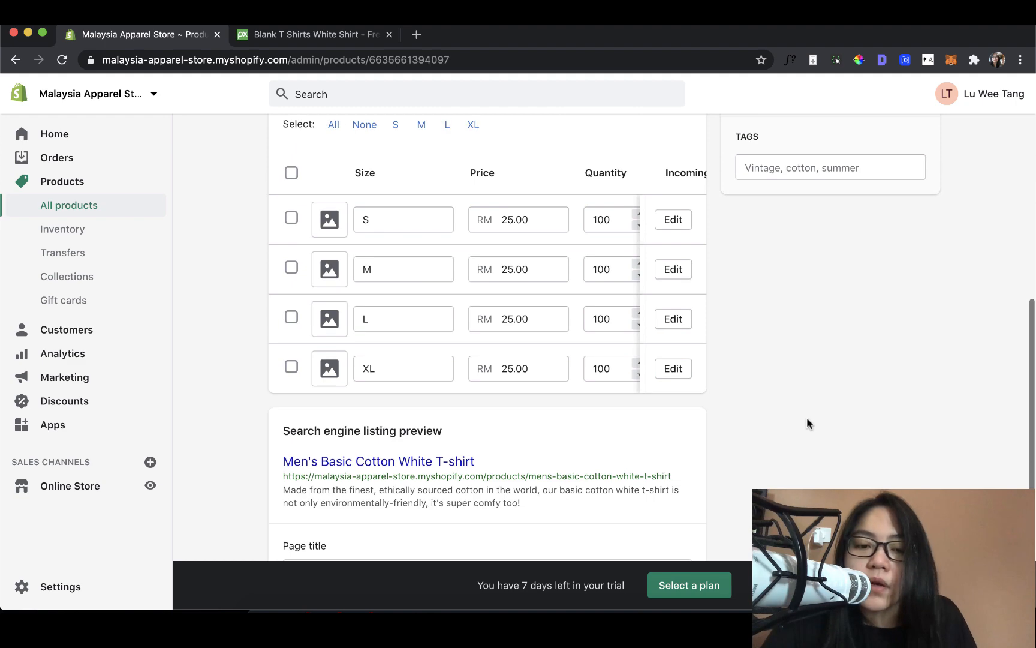
{"action": "scroll", "coordinate": [808, 418], "scroll_direction": "down", "scroll_amount": 5}
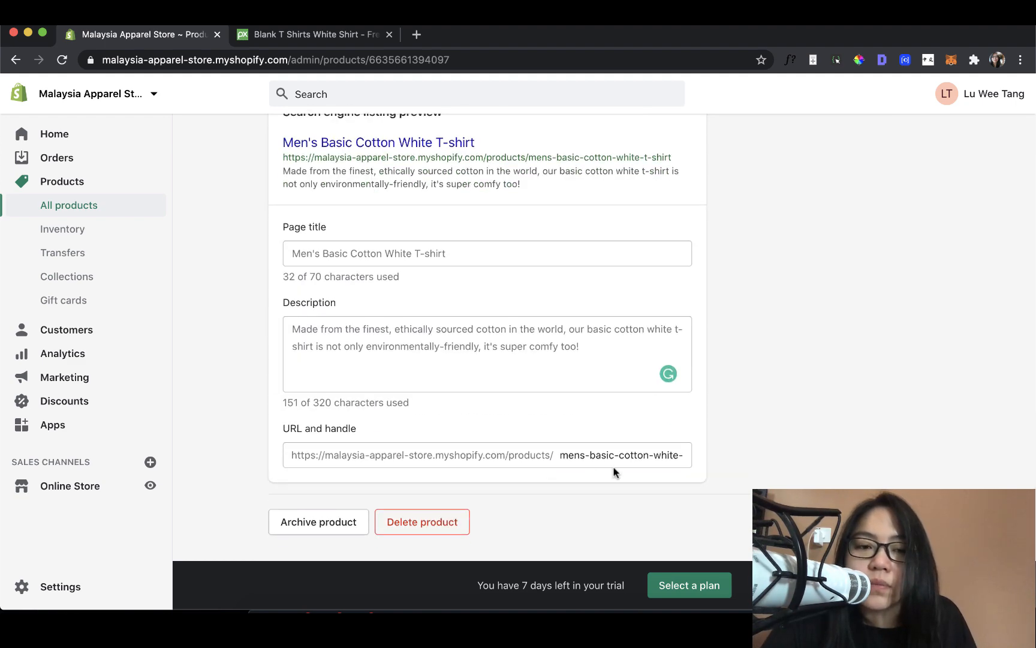
Step: Examine the Active and Draft options of the product status, leaving it set to Draft
{"action": "scroll", "coordinate": [613, 472], "scroll_direction": "up", "scroll_amount": 6}
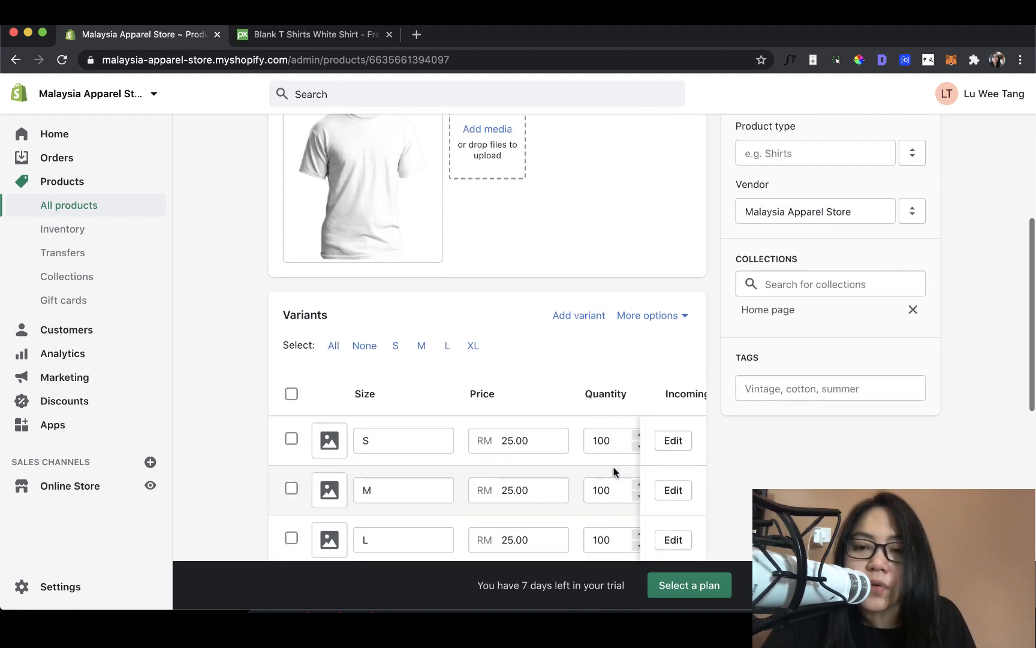
{"action": "scroll", "coordinate": [613, 472], "scroll_direction": "up", "scroll_amount": 6}
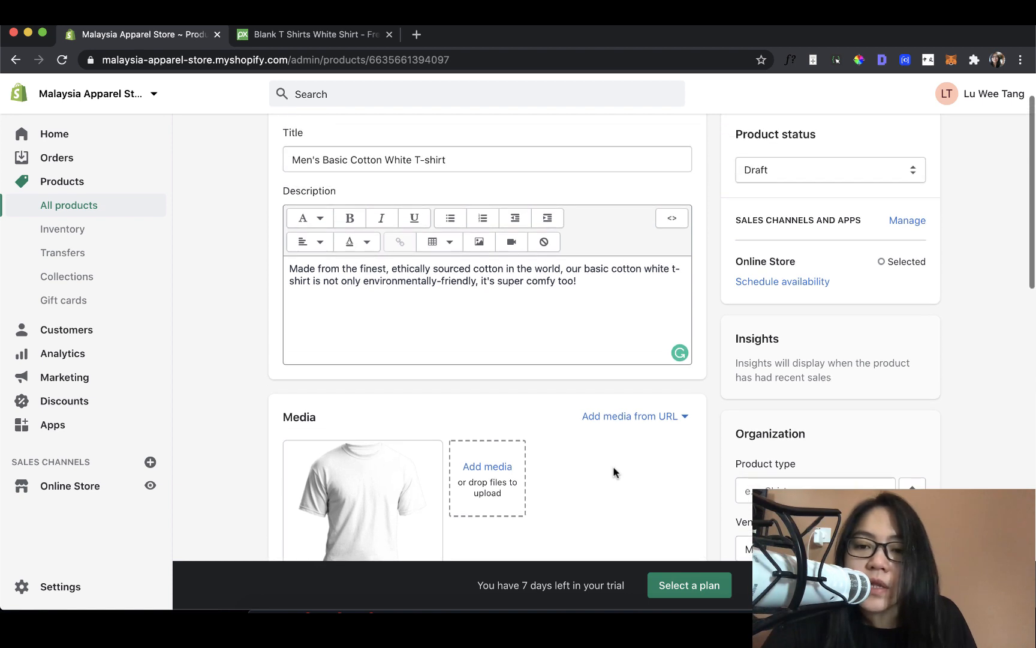
{"action": "scroll", "coordinate": [613, 472], "scroll_direction": "up", "scroll_amount": 1}
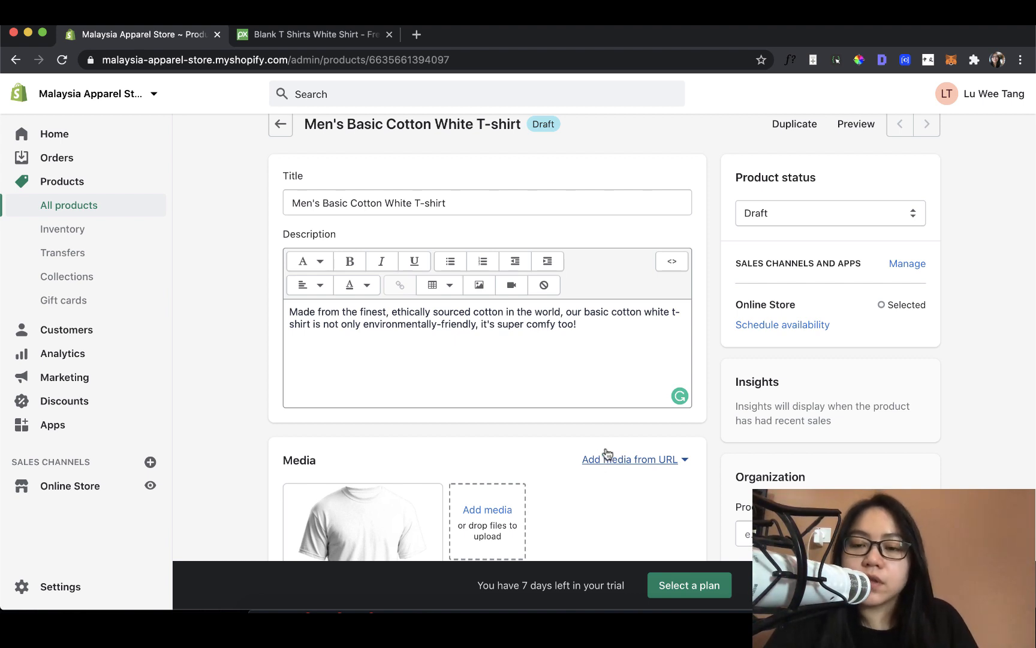
{"action": "left_click", "coordinate": [800, 219]}
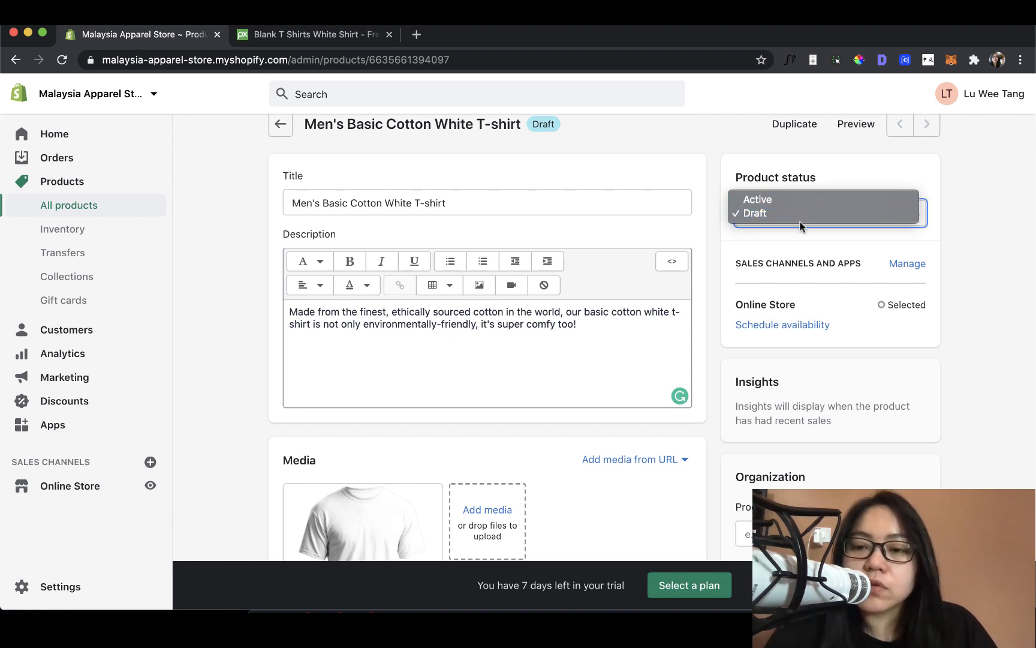
{"action": "left_click", "coordinate": [722, 247]}
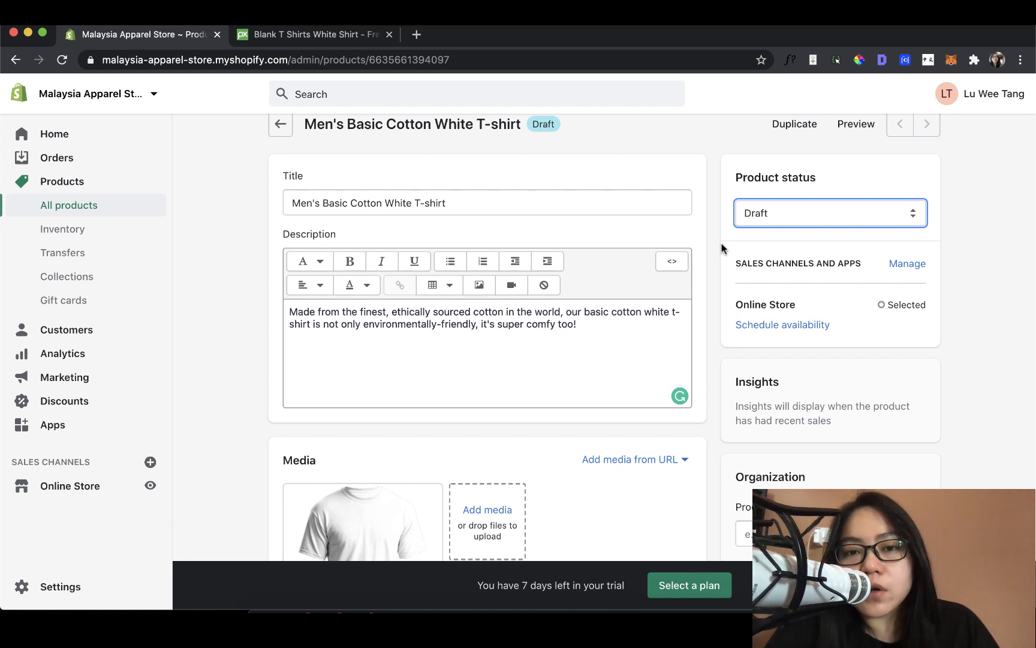
{"action": "left_click", "coordinate": [754, 217]}
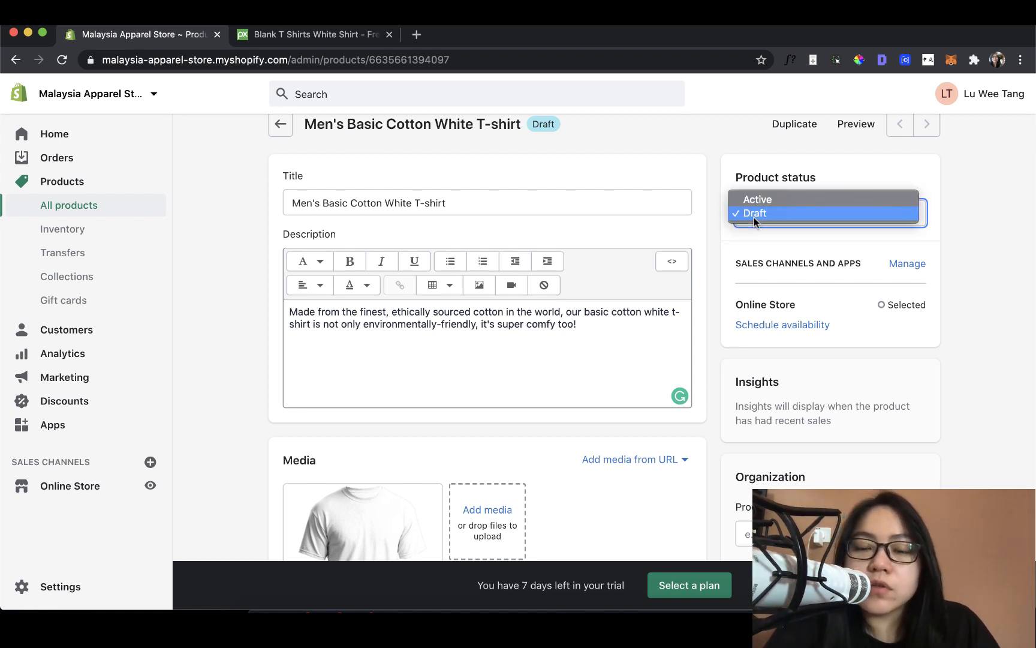
{"action": "left_click", "coordinate": [754, 217]}
{"action": "left_click", "coordinate": [755, 205]}
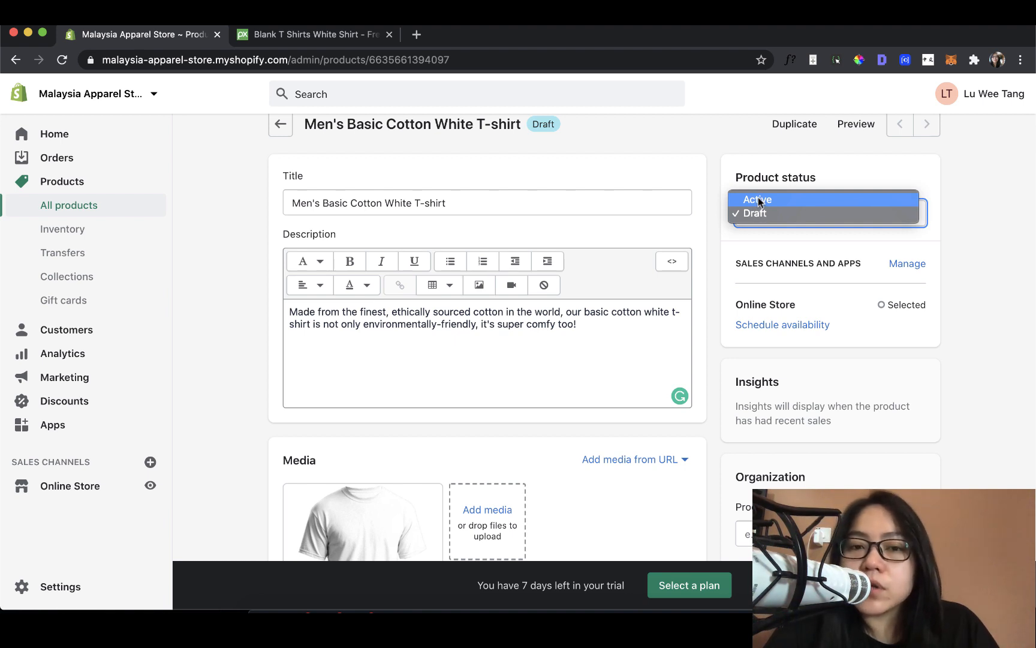
{"action": "left_click", "coordinate": [720, 185]}
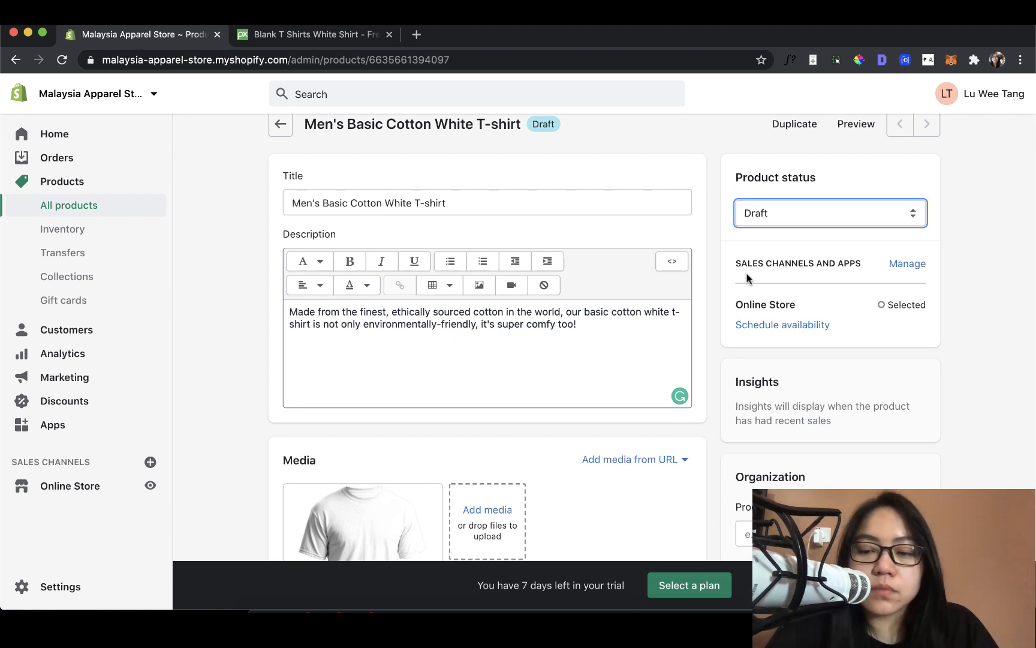
Step: Check the product's sales channels and apps, keeping Online Store selected
{"action": "scroll", "coordinate": [747, 277], "scroll_direction": "down", "scroll_amount": 2}
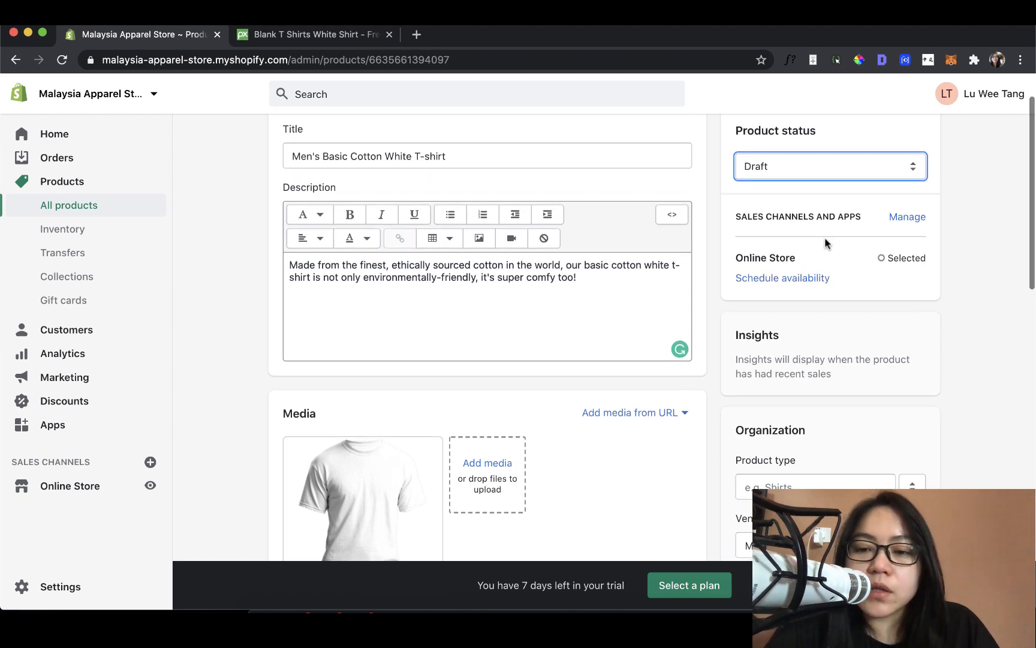
{"action": "left_click", "coordinate": [893, 215]}
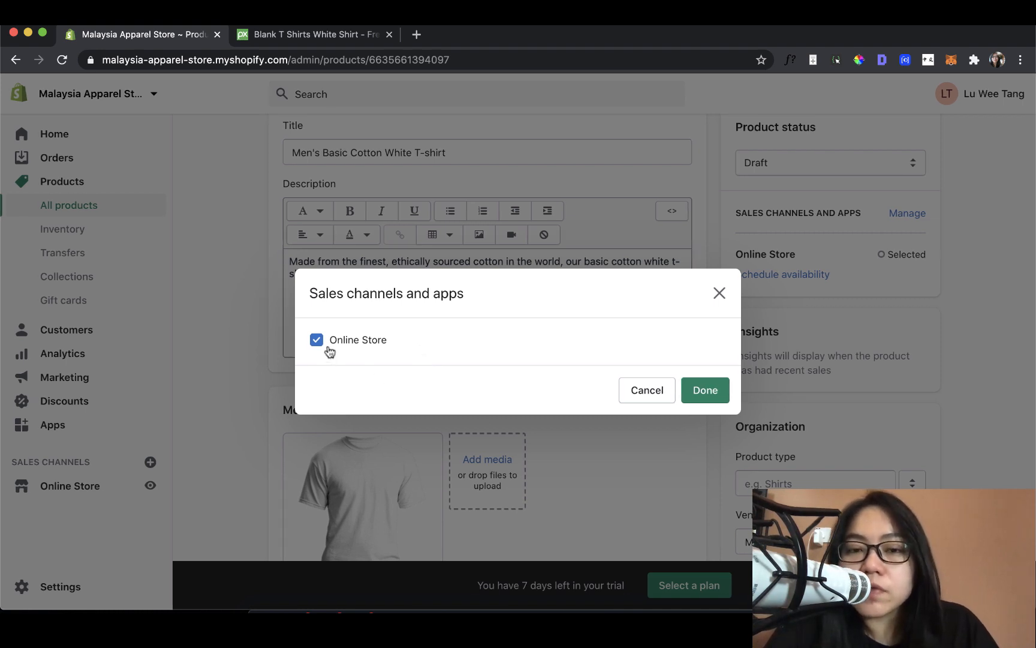
{"action": "left_click", "coordinate": [697, 391]}
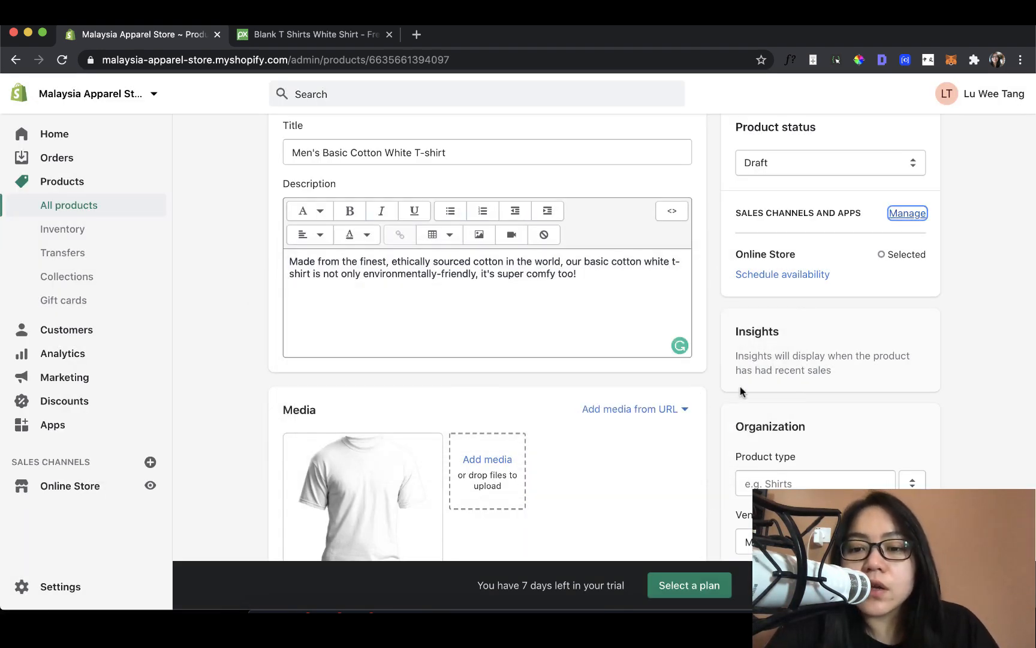
{"action": "left_click", "coordinate": [718, 337]}
Step: View the Online Store availability schedule with its date and time choices, then close it without scheduling
{"action": "scroll", "coordinate": [716, 349], "scroll_direction": "down", "scroll_amount": 1}
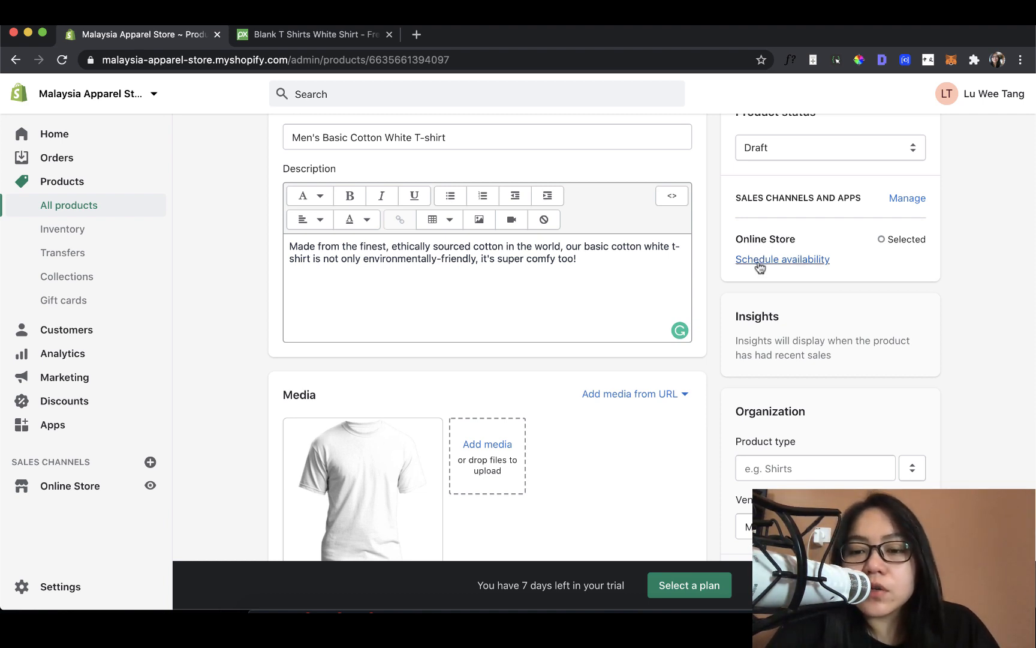
{"action": "left_click", "coordinate": [759, 263]}
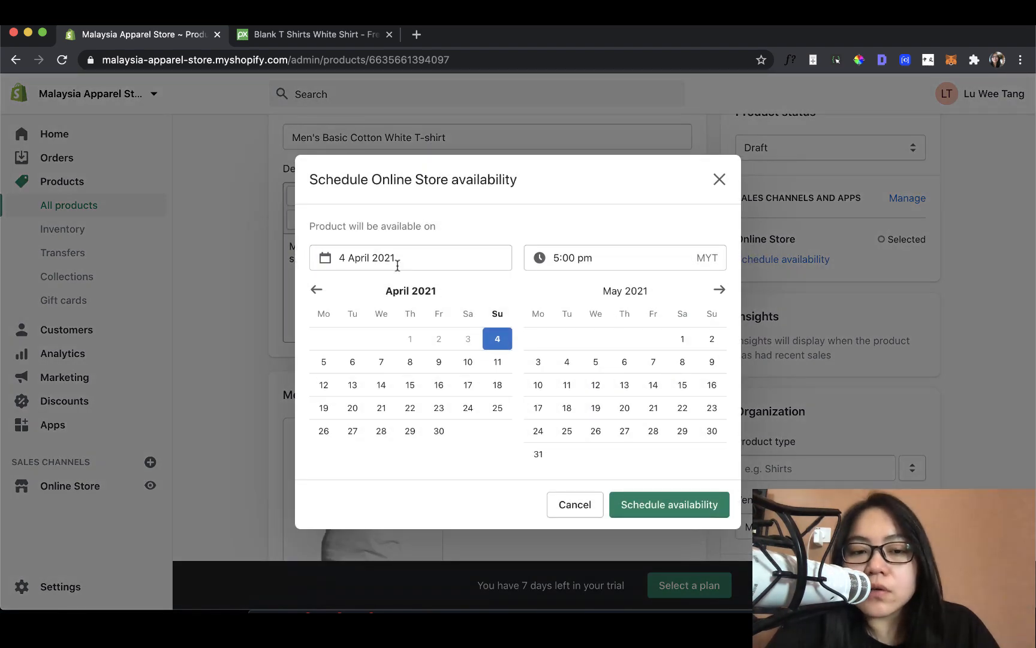
{"action": "left_click", "coordinate": [502, 346]}
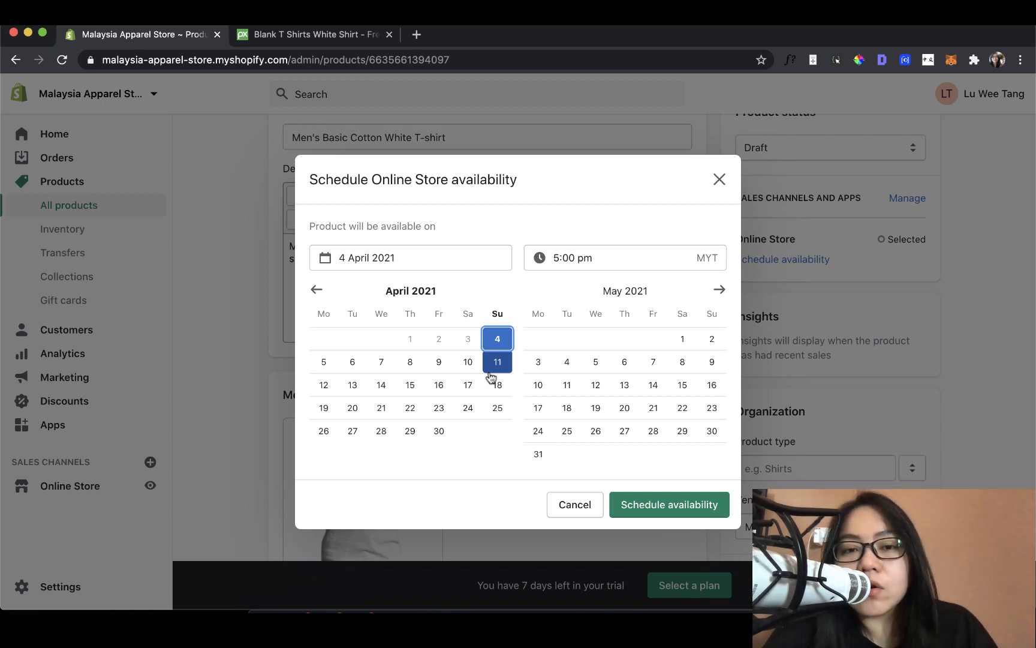
{"action": "left_click", "coordinate": [717, 179]}
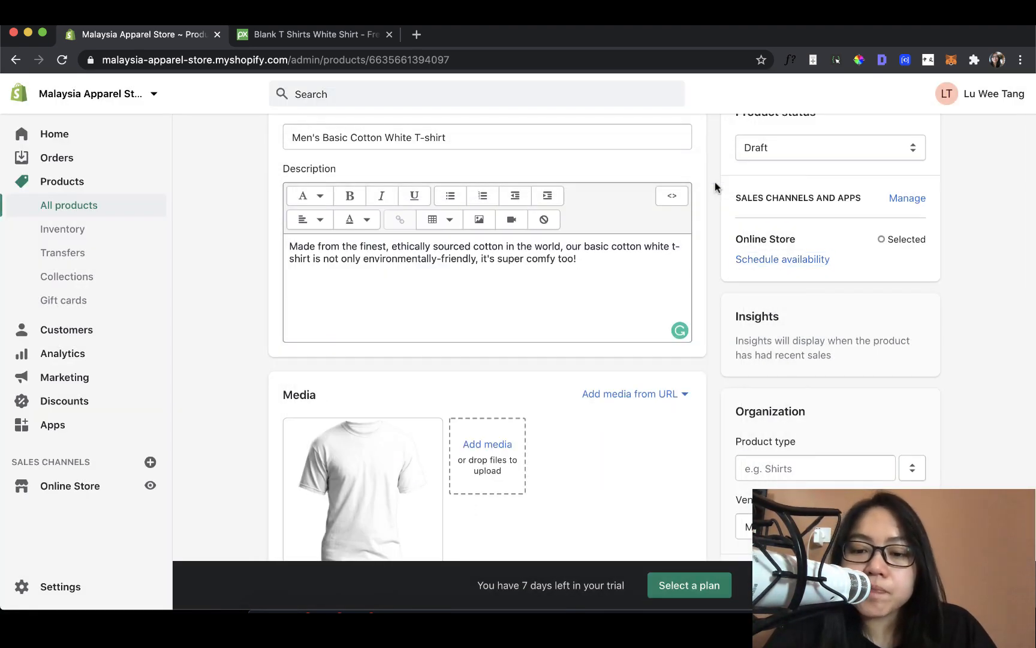
Step: Set the product type to Shirts in the product's organization details
{"action": "scroll", "coordinate": [714, 187], "scroll_direction": "down", "scroll_amount": 7}
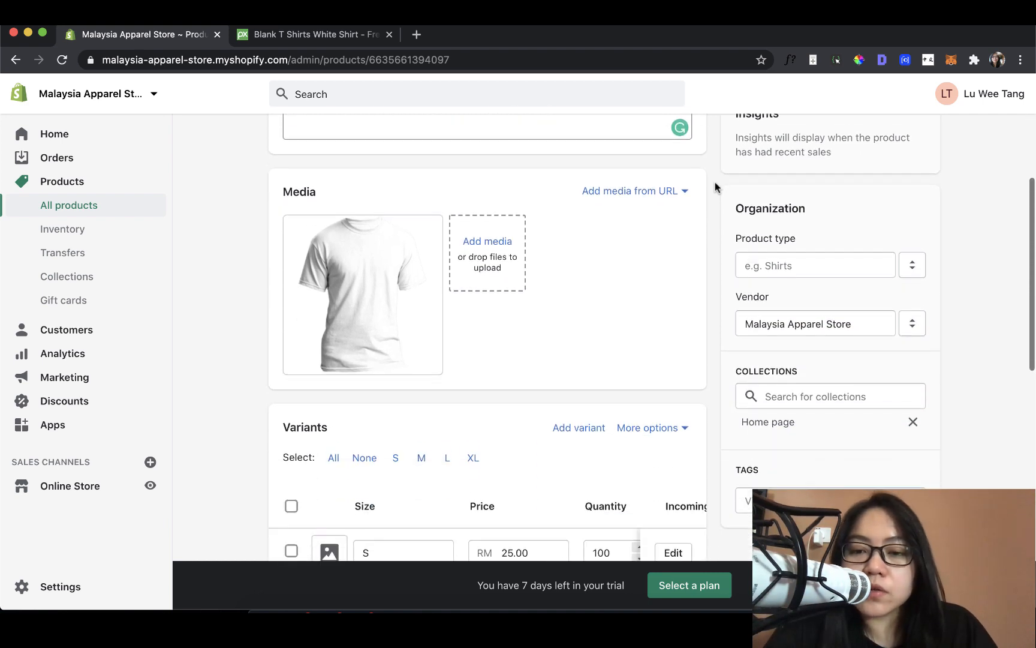
{"action": "scroll", "coordinate": [715, 187], "scroll_direction": "down", "scroll_amount": 1}
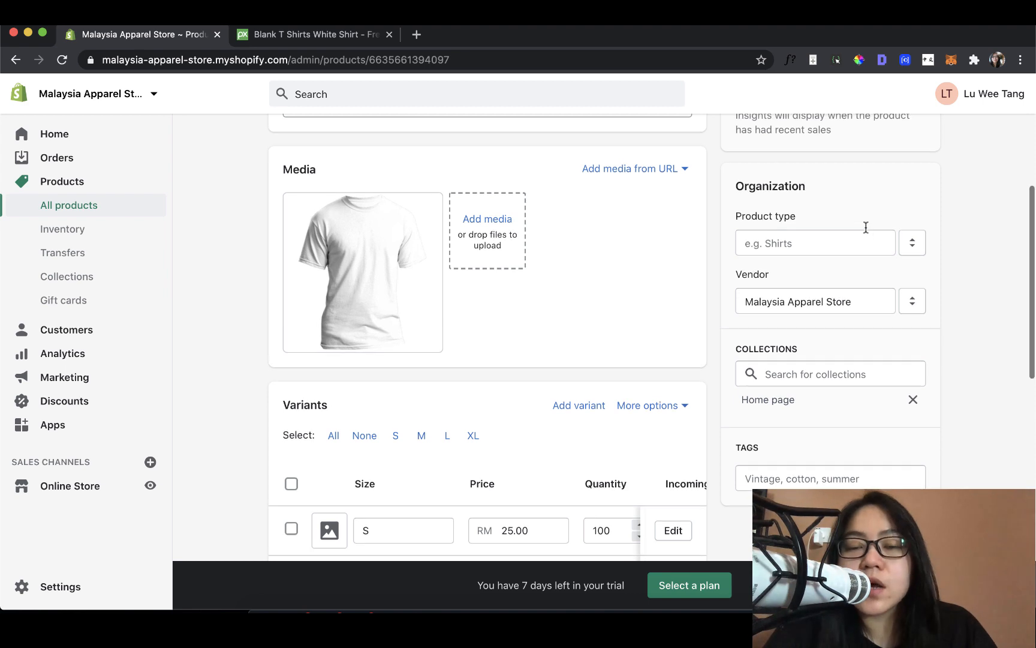
{"action": "scroll", "coordinate": [857, 243], "scroll_direction": "down", "scroll_amount": 1}
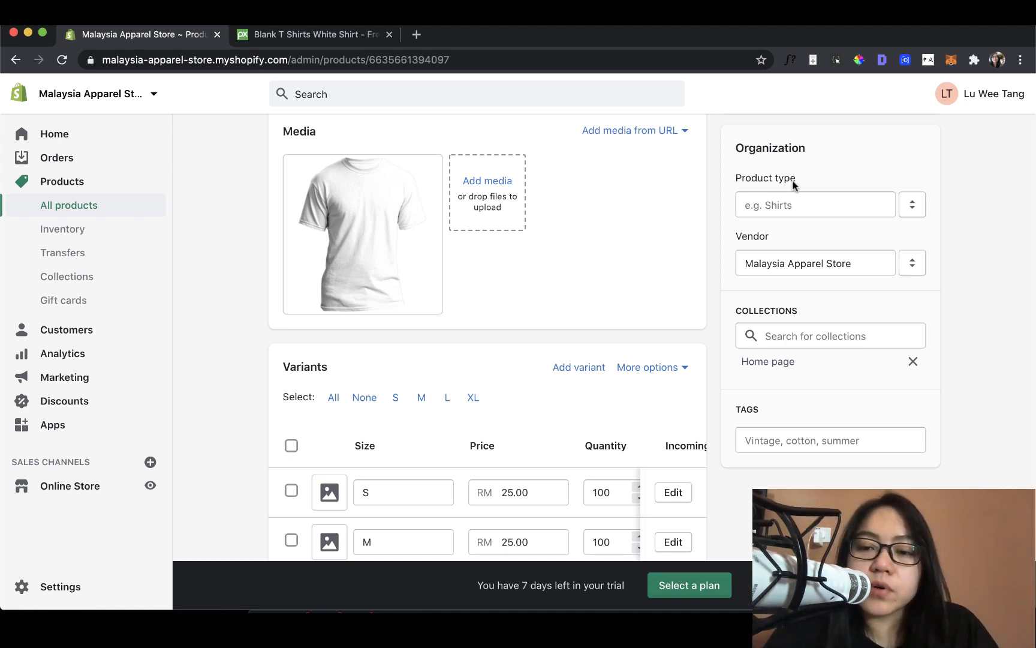
{"action": "left_click", "coordinate": [767, 204]}
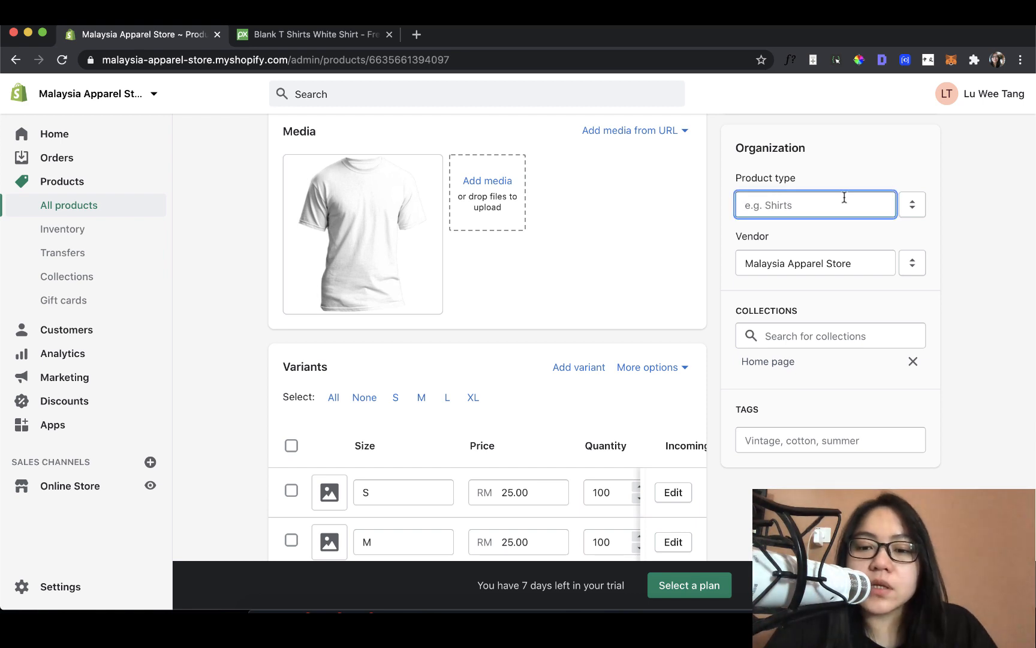
{"action": "type", "text": "Shirts"}
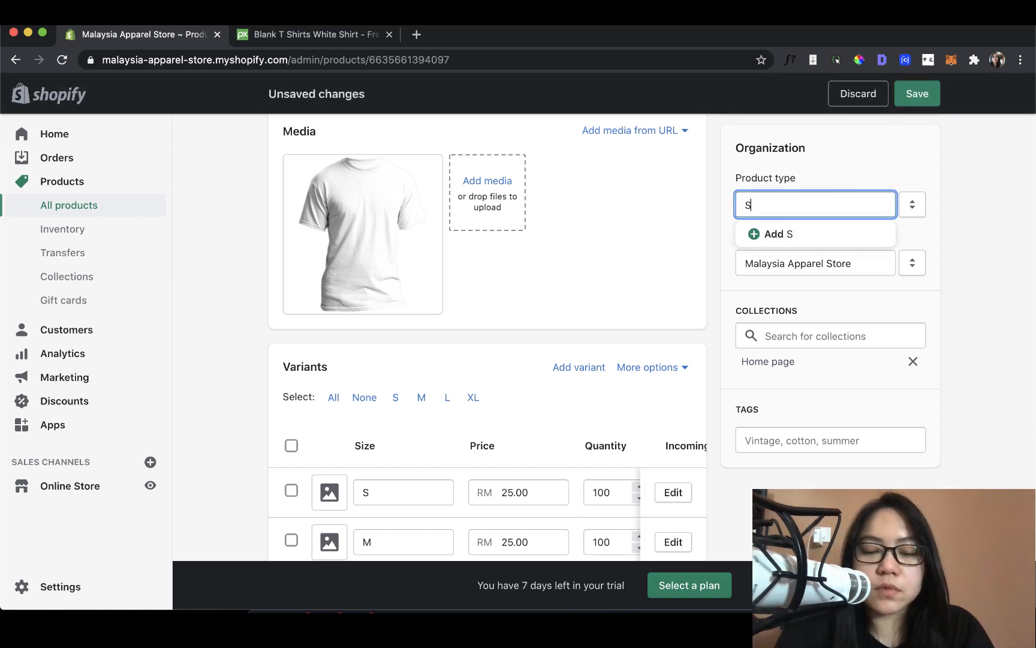
{"action": "left_click", "coordinate": [848, 228]}
Step: Check which collections can be assigned to the product, keeping only Home page assigned
{"action": "scroll", "coordinate": [849, 225], "scroll_direction": "down", "scroll_amount": 1}
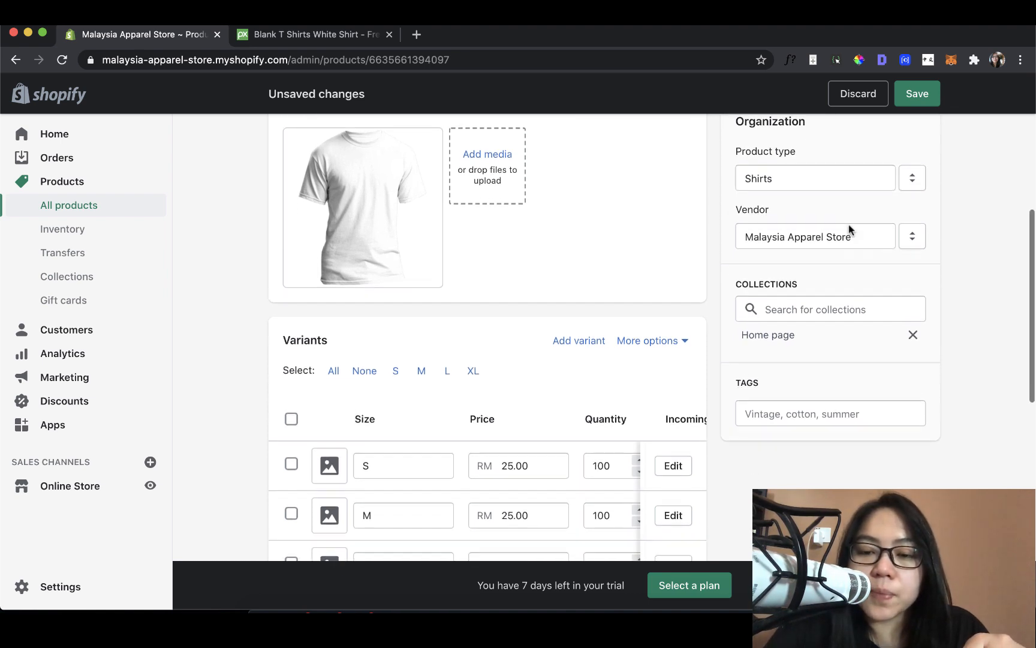
{"action": "left_click", "coordinate": [830, 293]}
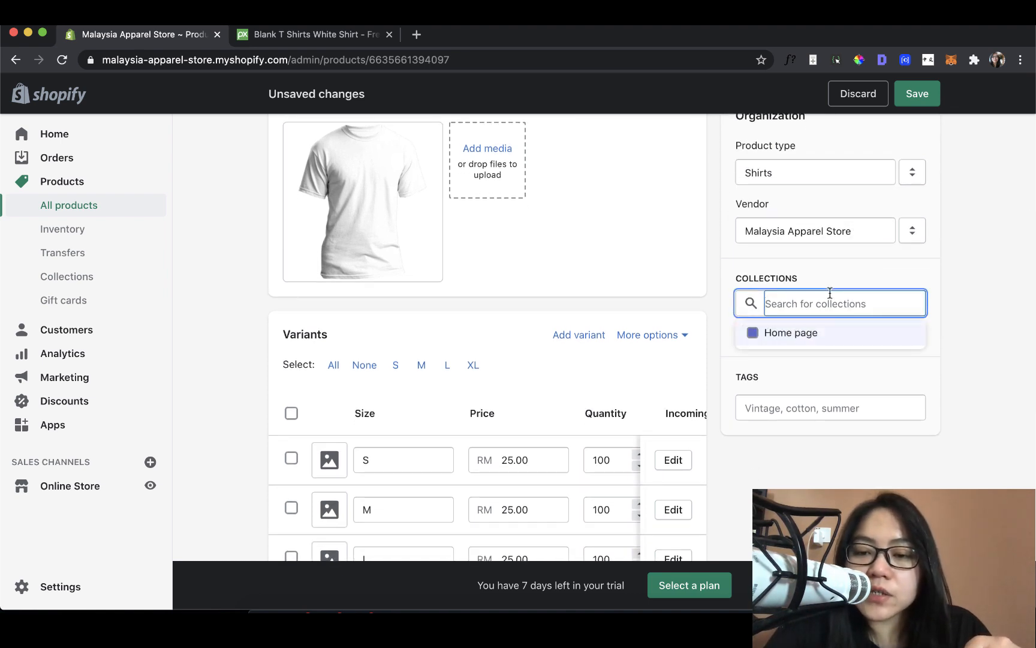
{"action": "left_click", "coordinate": [847, 272]}
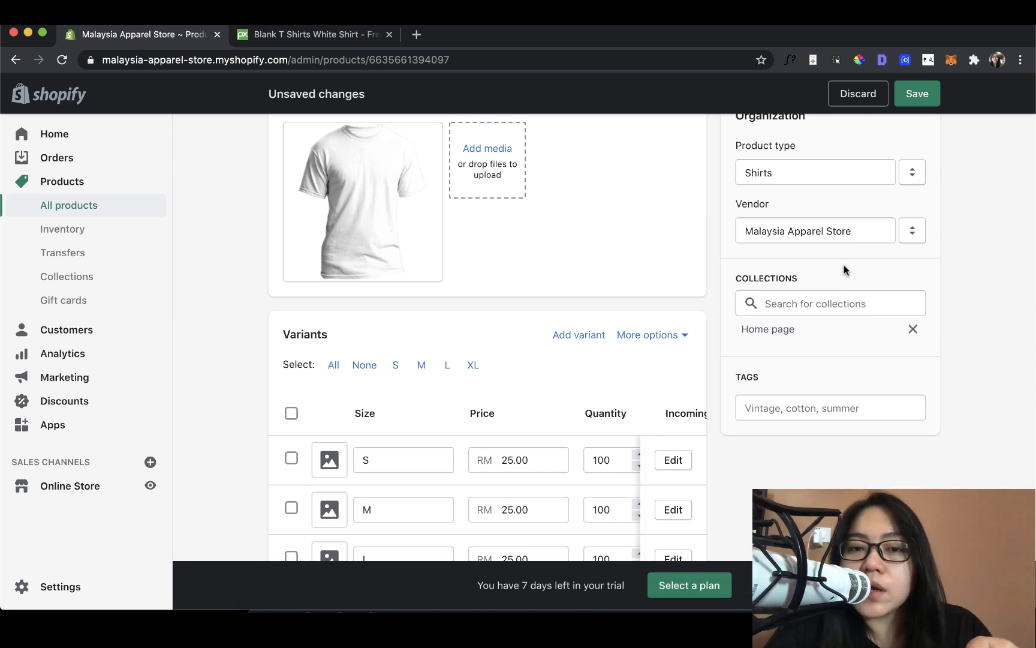
{"action": "left_click", "coordinate": [828, 305]}
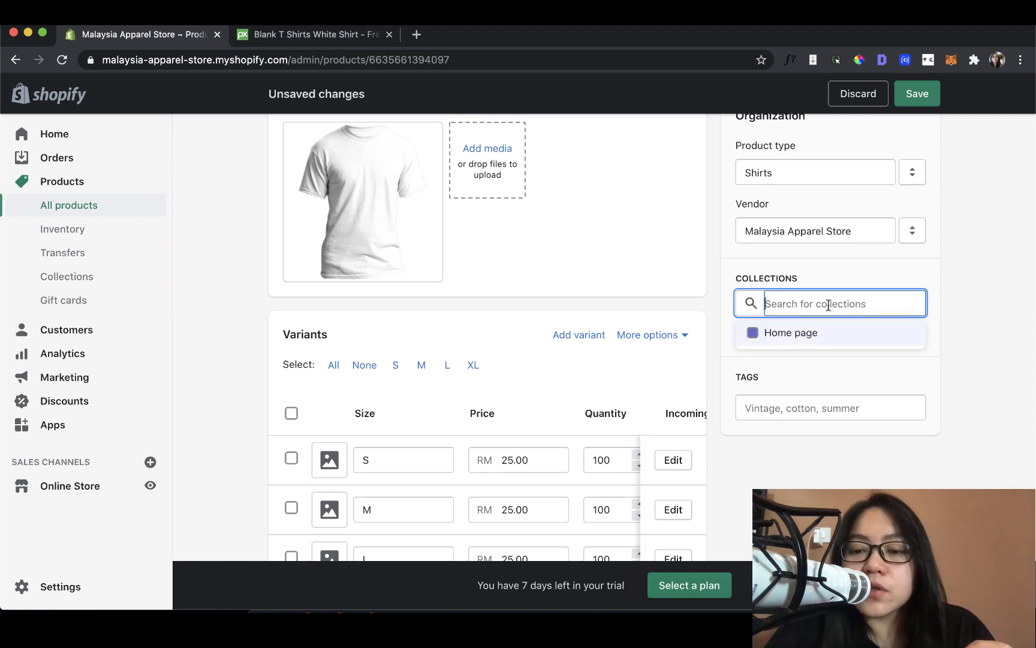
{"action": "left_click", "coordinate": [837, 273]}
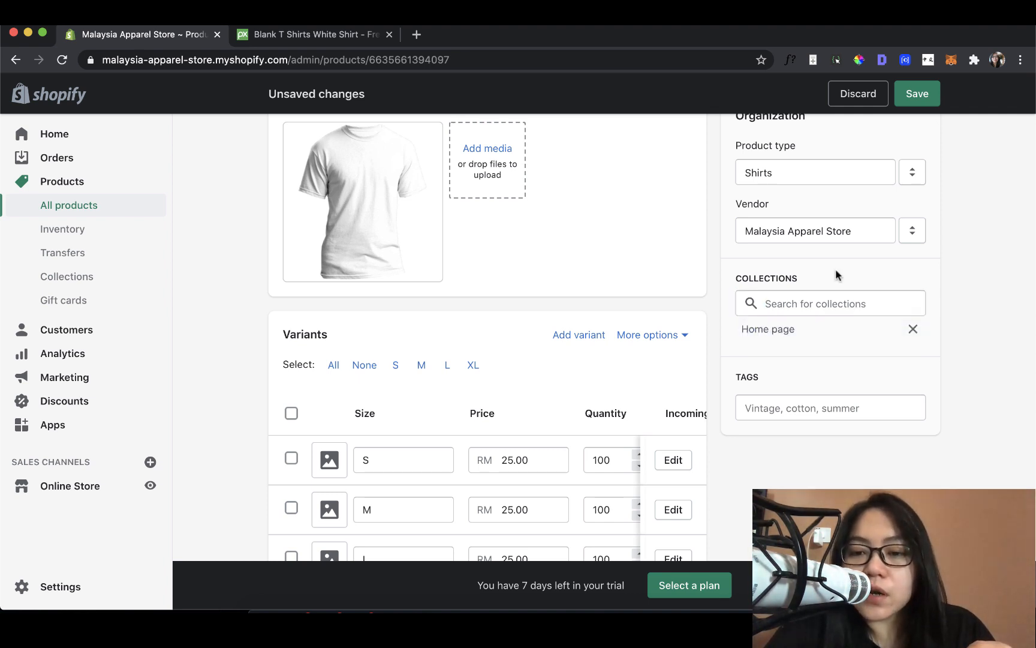
{"action": "scroll", "coordinate": [836, 269], "scroll_direction": "down", "scroll_amount": 2}
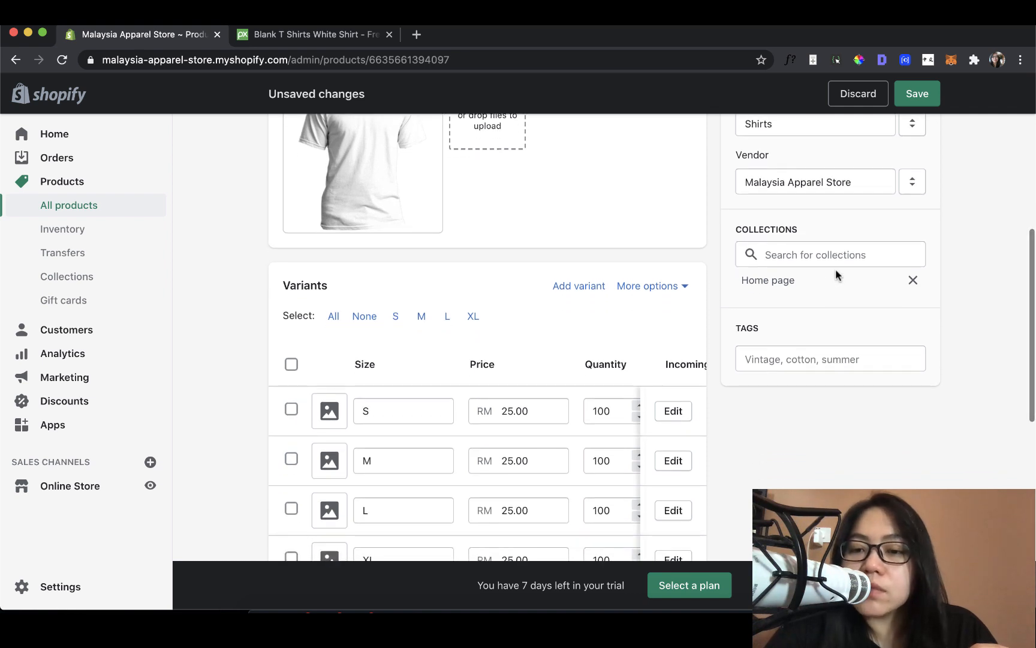
Step: Change the product status to Active and save the product
{"action": "scroll", "coordinate": [819, 274], "scroll_direction": "up", "scroll_amount": 5}
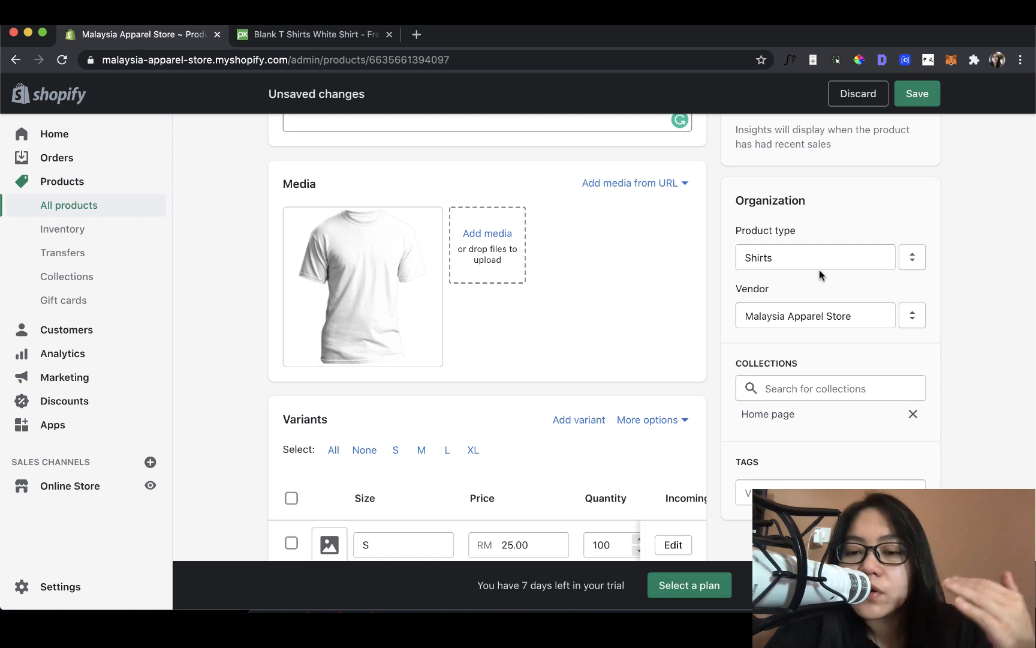
{"action": "scroll", "coordinate": [819, 274], "scroll_direction": "up", "scroll_amount": 10}
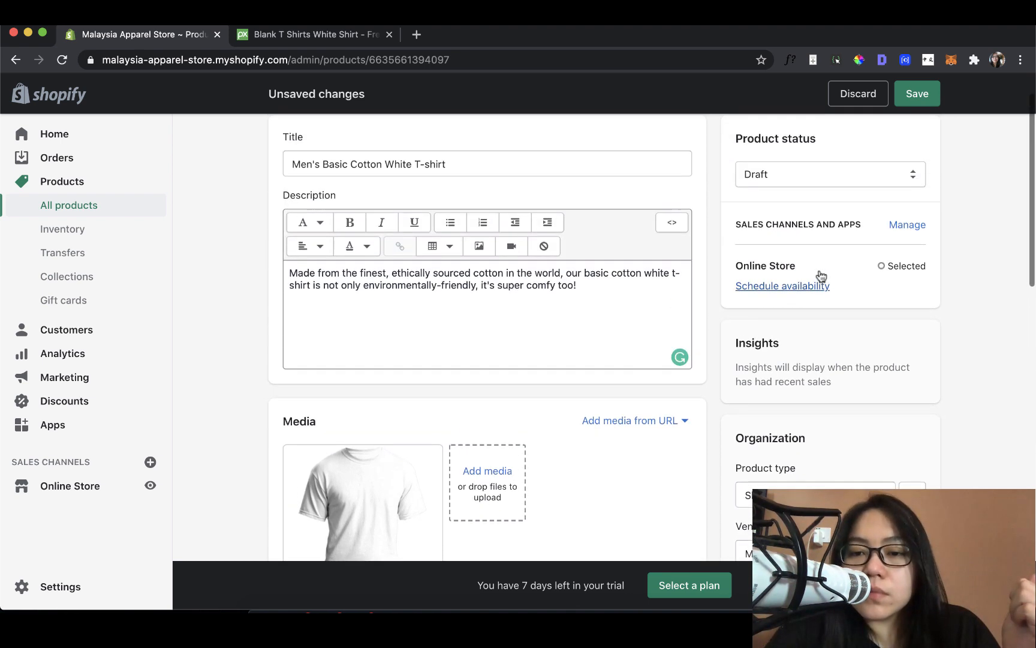
{"action": "left_click", "coordinate": [824, 198]}
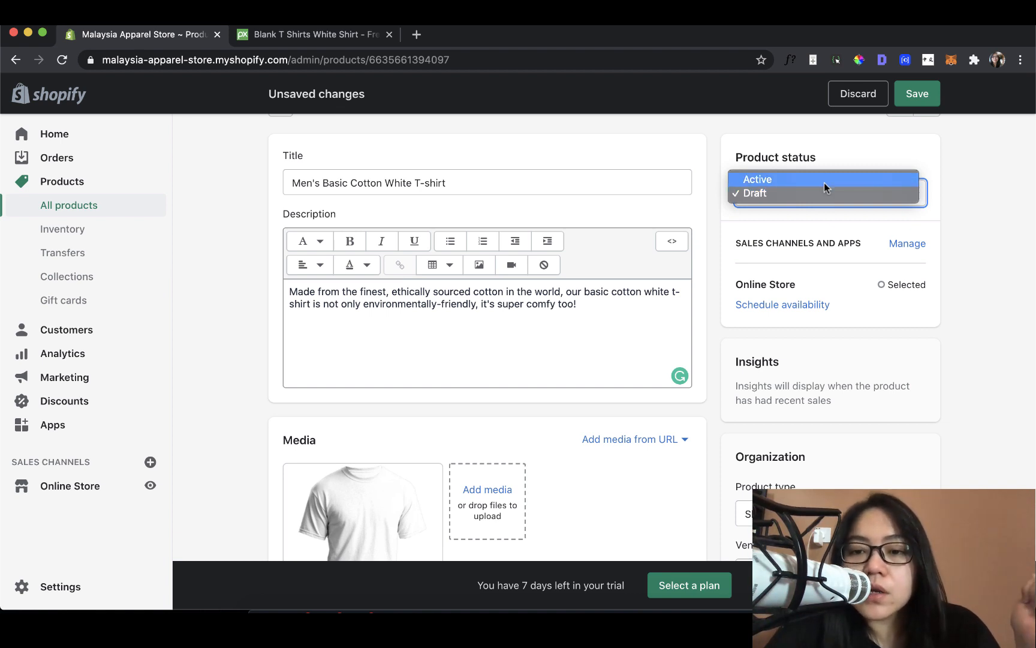
{"action": "left_click", "coordinate": [824, 182]}
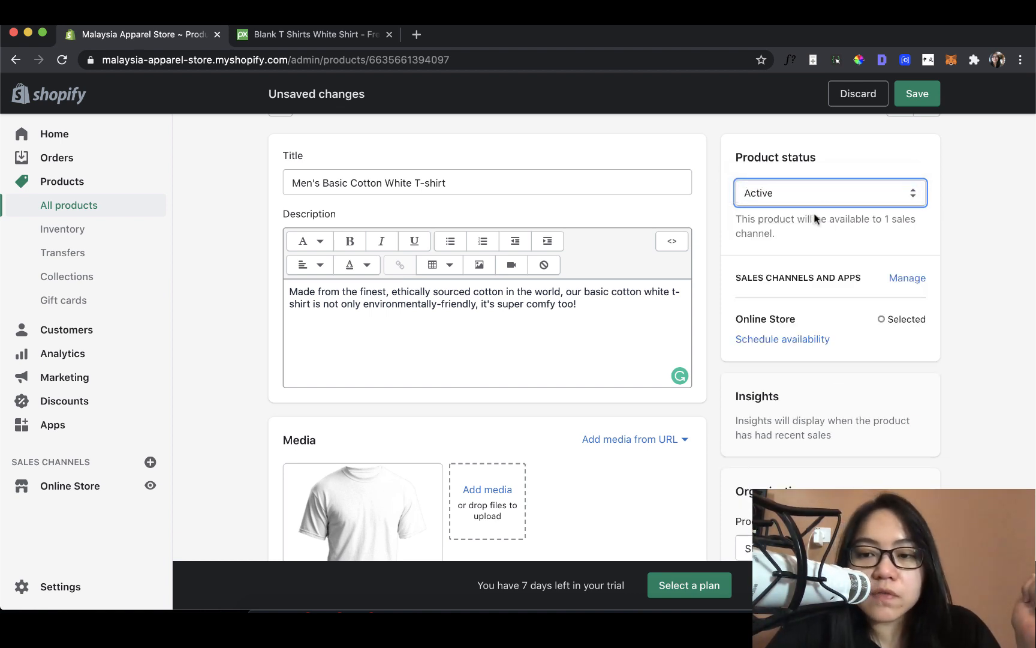
{"action": "left_click", "coordinate": [916, 97]}
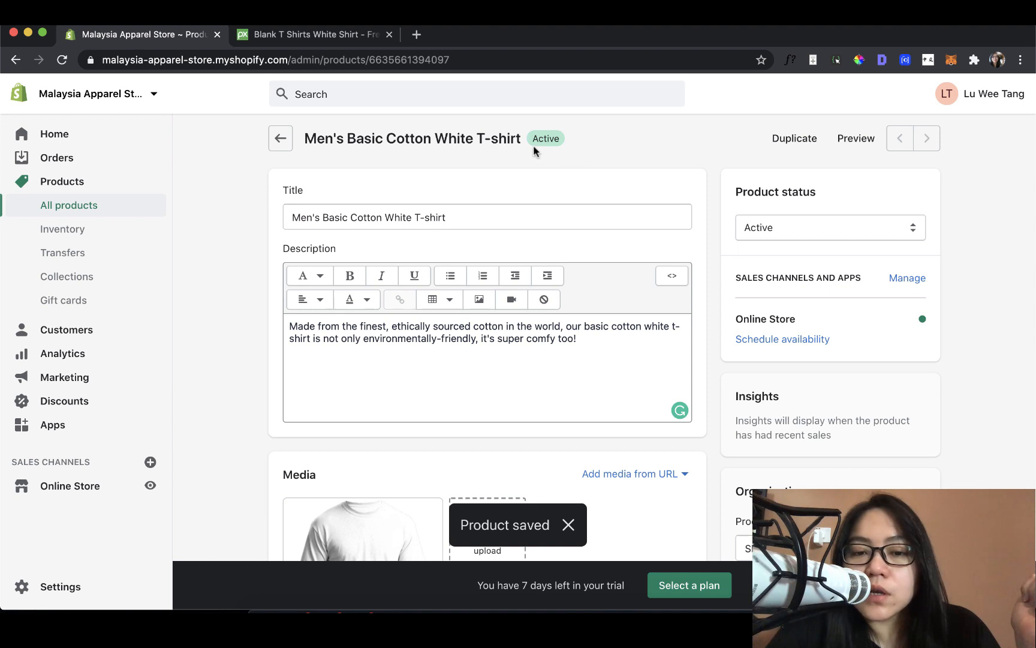
{"action": "left_click_drag", "start_coordinate": [397, 141], "coordinate": [599, 140]}
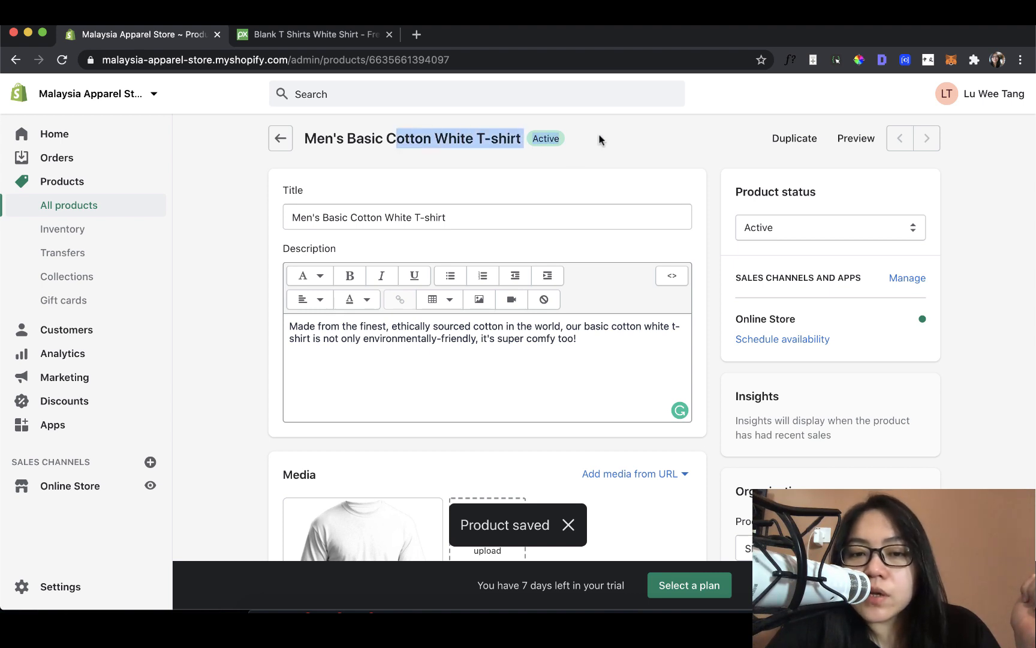
{"action": "left_click", "coordinate": [597, 139]}
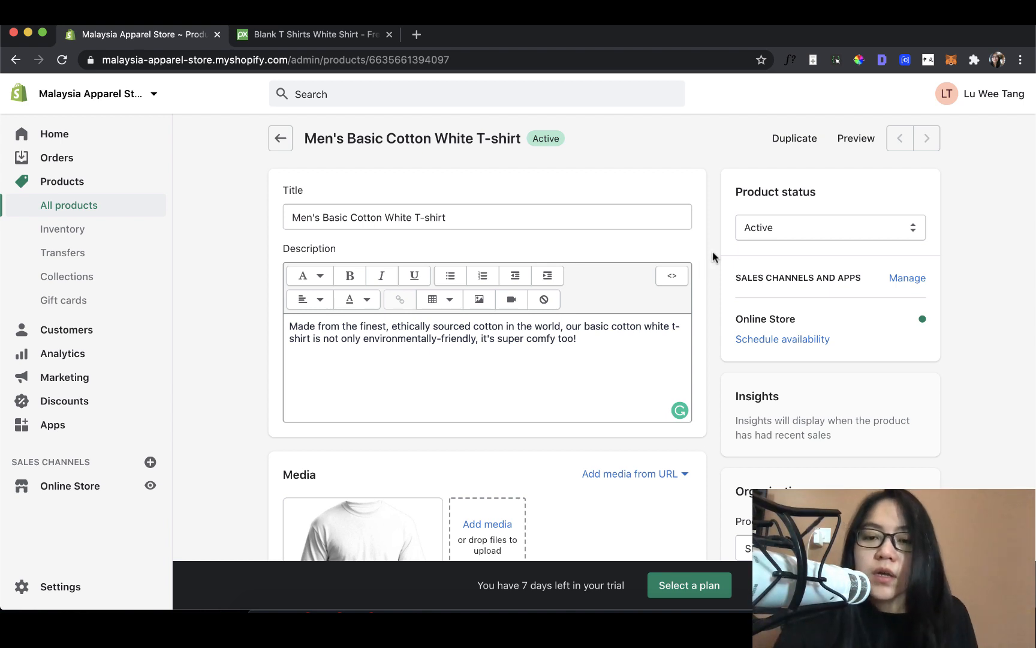
Step: Review the saved product's organization details and its available collection choices without changing them
{"action": "scroll", "coordinate": [714, 255], "scroll_direction": "down", "scroll_amount": 3}
{"action": "scroll", "coordinate": [713, 257], "scroll_direction": "down", "scroll_amount": 8}
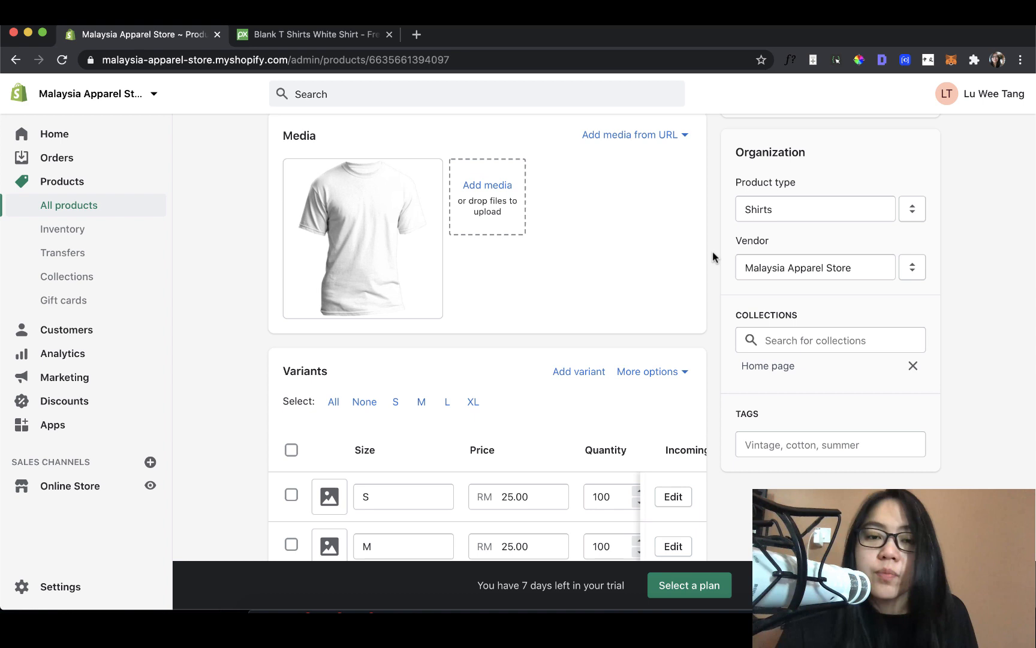
{"action": "left_click", "coordinate": [772, 341]}
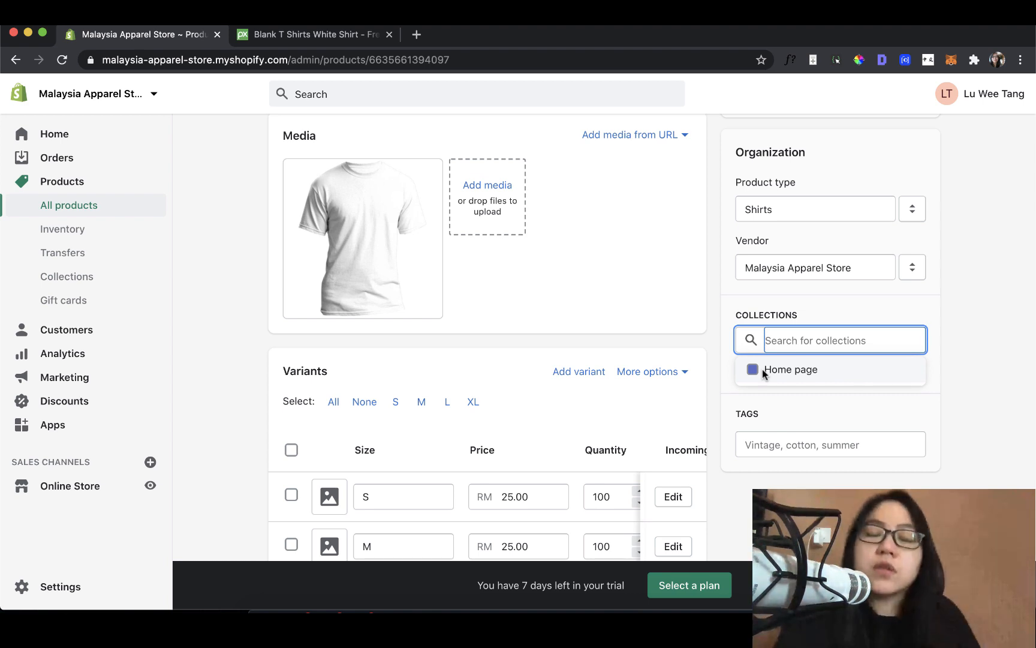
{"action": "left_click", "coordinate": [722, 286]}
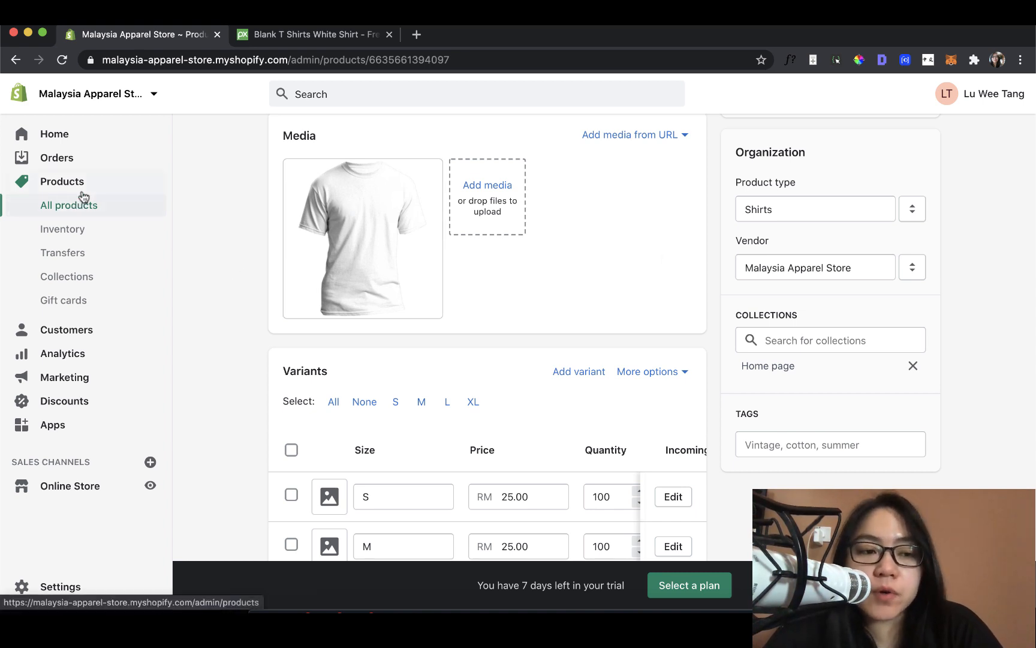
Step: Start a new product collection and title it Shirts
{"action": "left_click", "coordinate": [82, 287]}
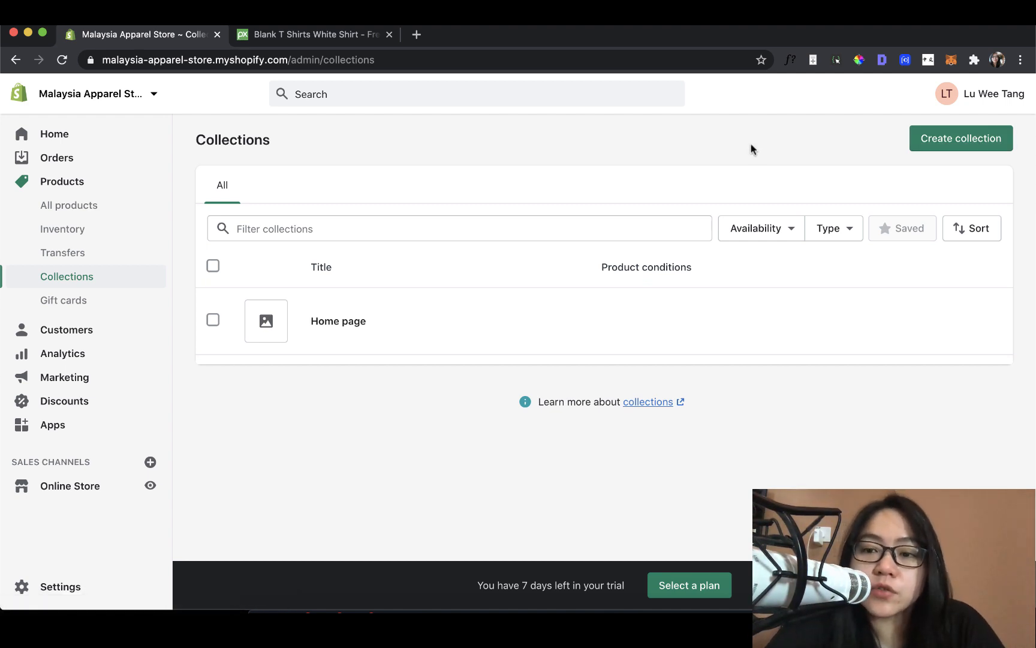
{"action": "left_click", "coordinate": [924, 134]}
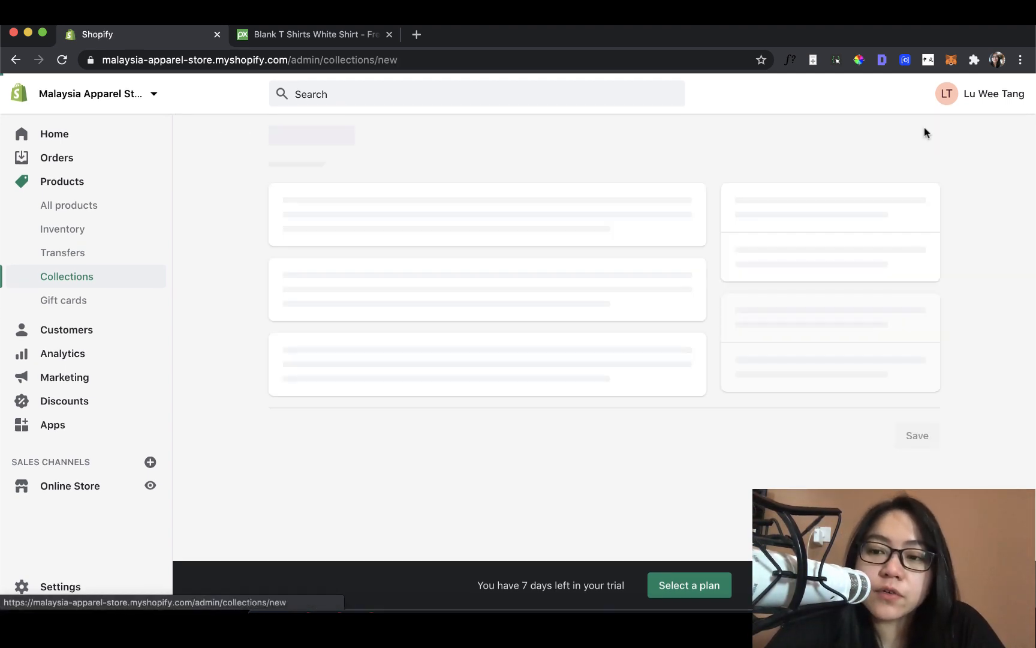
{"action": "left_click", "coordinate": [607, 202]}
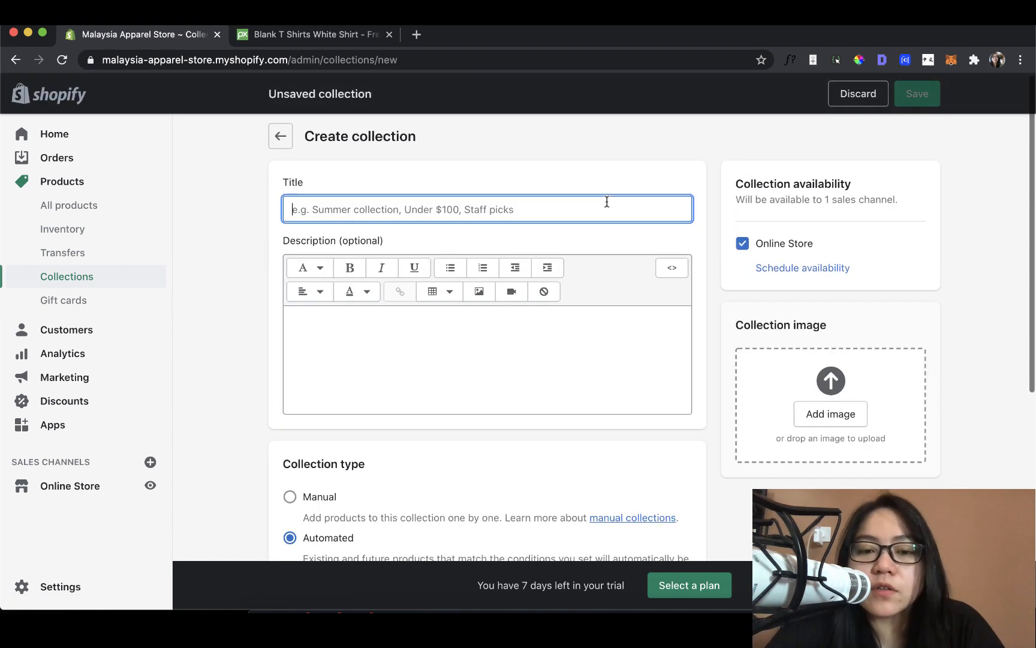
{"action": "scroll", "coordinate": [683, 226], "scroll_direction": "down", "scroll_amount": 1}
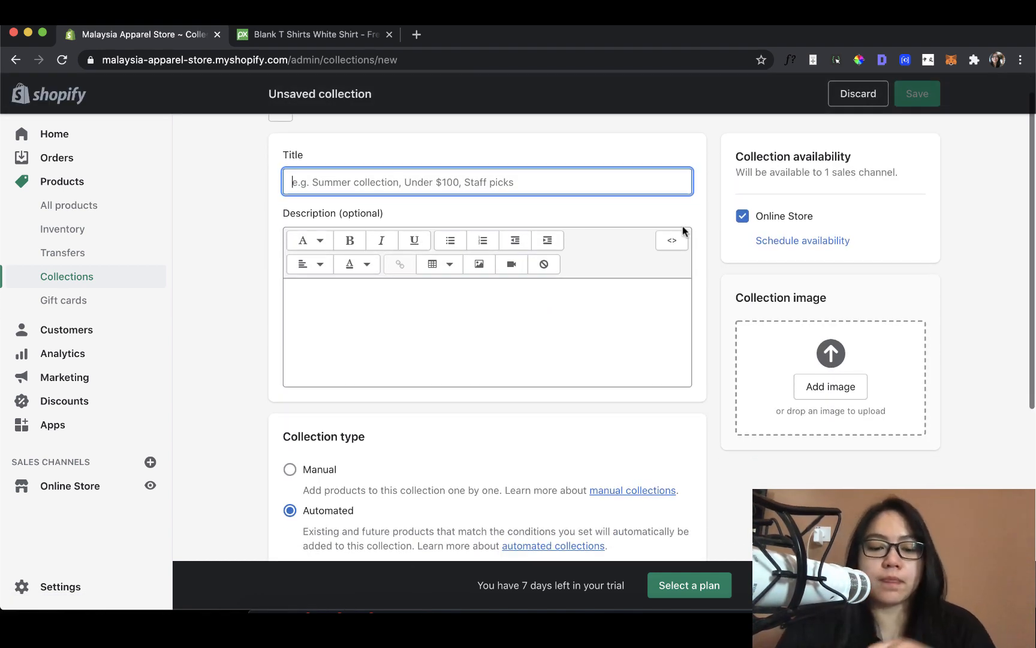
{"action": "type", "text": "Shirts"}
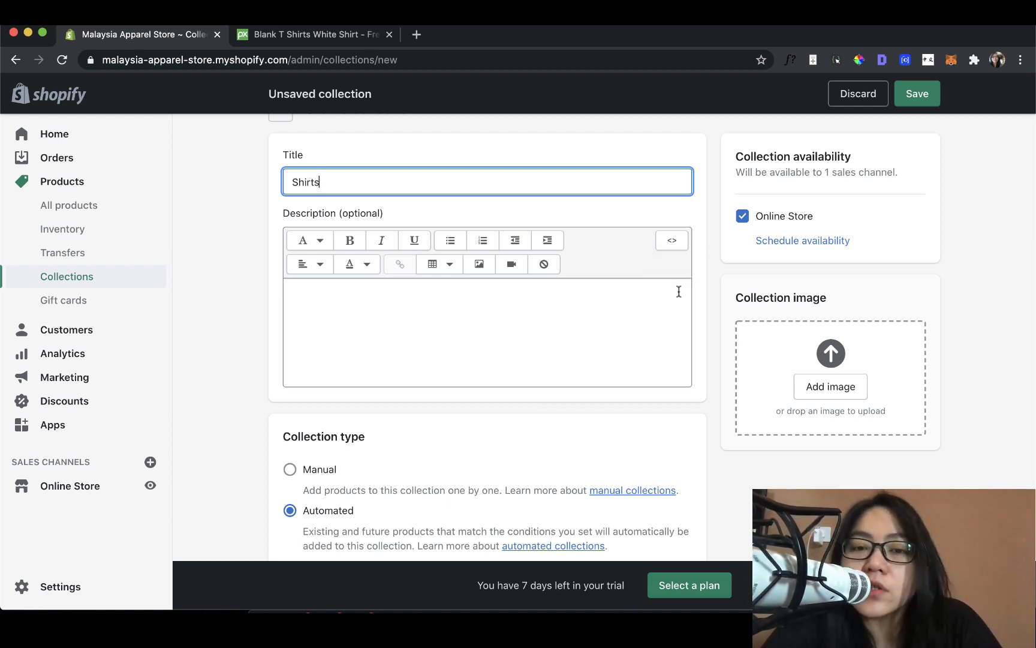
{"action": "left_click", "coordinate": [699, 300]}
Step: Examine the new collection's description area, Manual and Automated types, matching conditions and search engine listing preview
{"action": "scroll", "coordinate": [699, 300], "scroll_direction": "down", "scroll_amount": 2}
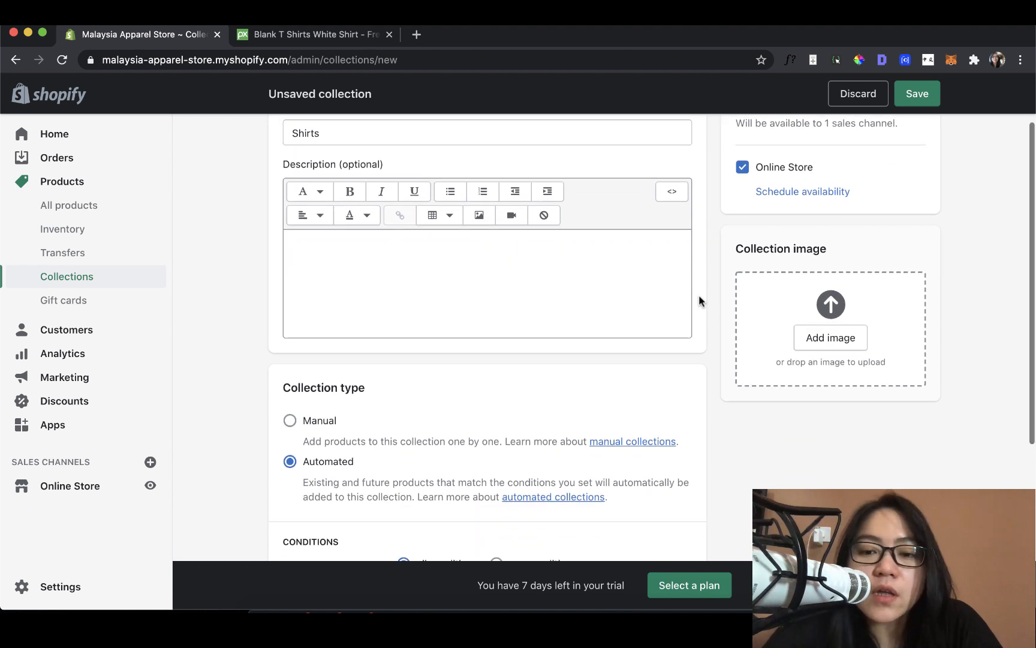
{"action": "scroll", "coordinate": [700, 299], "scroll_direction": "down", "scroll_amount": 1}
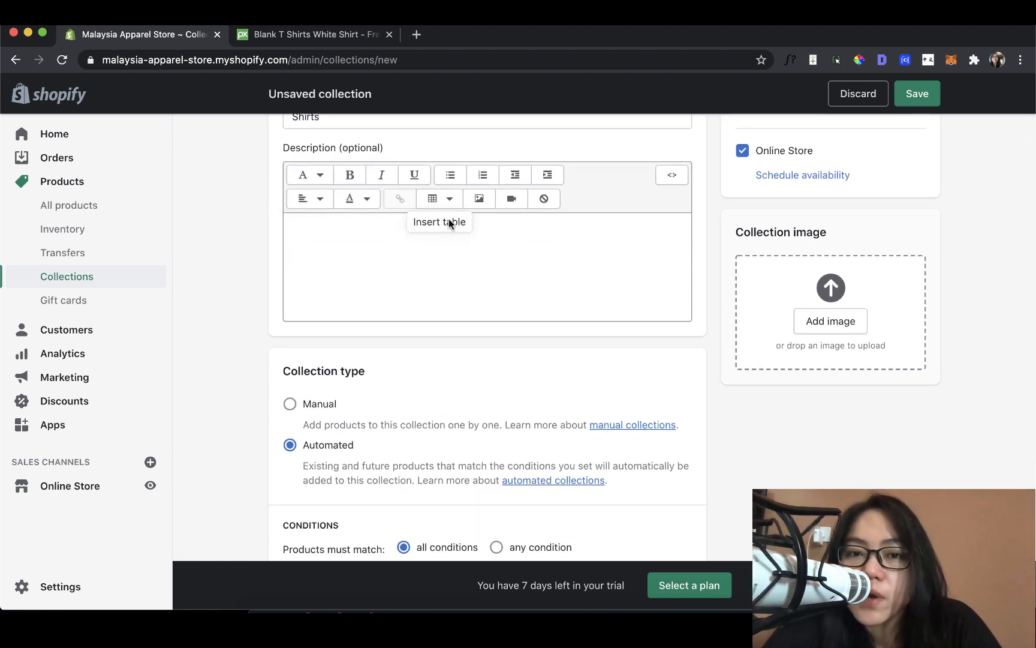
{"action": "scroll", "coordinate": [256, 220], "scroll_direction": "down", "scroll_amount": 1}
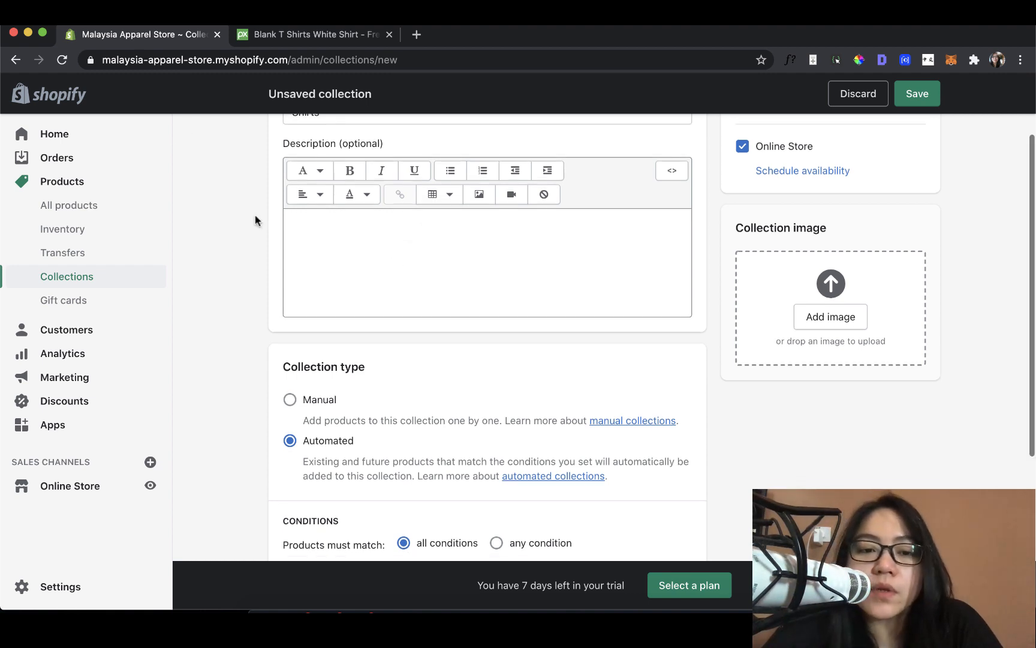
{"action": "scroll", "coordinate": [256, 220], "scroll_direction": "down", "scroll_amount": 3}
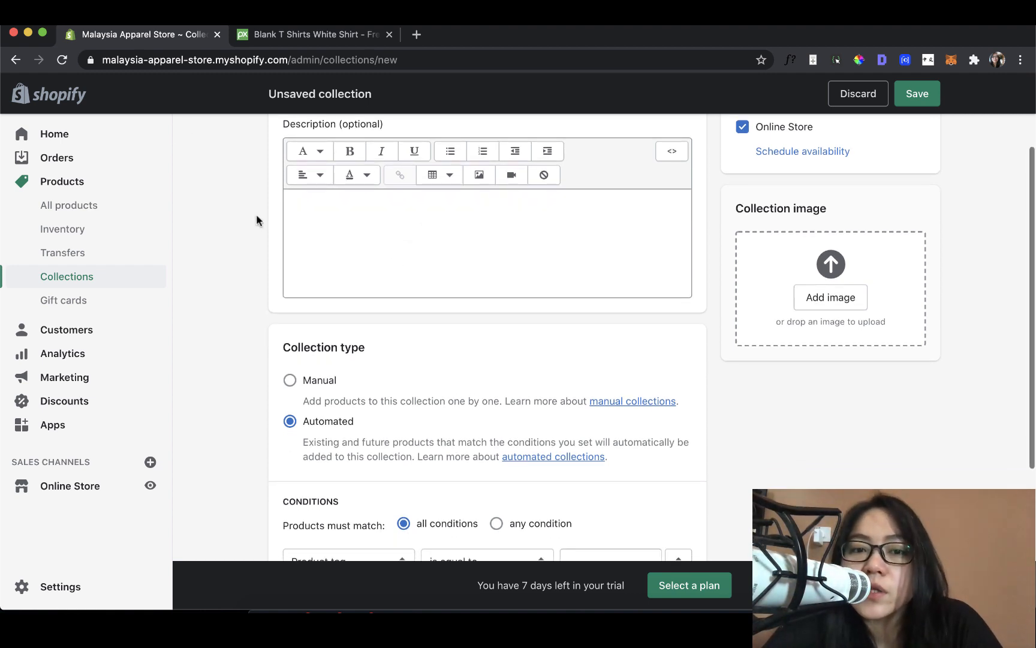
{"action": "scroll", "coordinate": [250, 219], "scroll_direction": "down", "scroll_amount": 5}
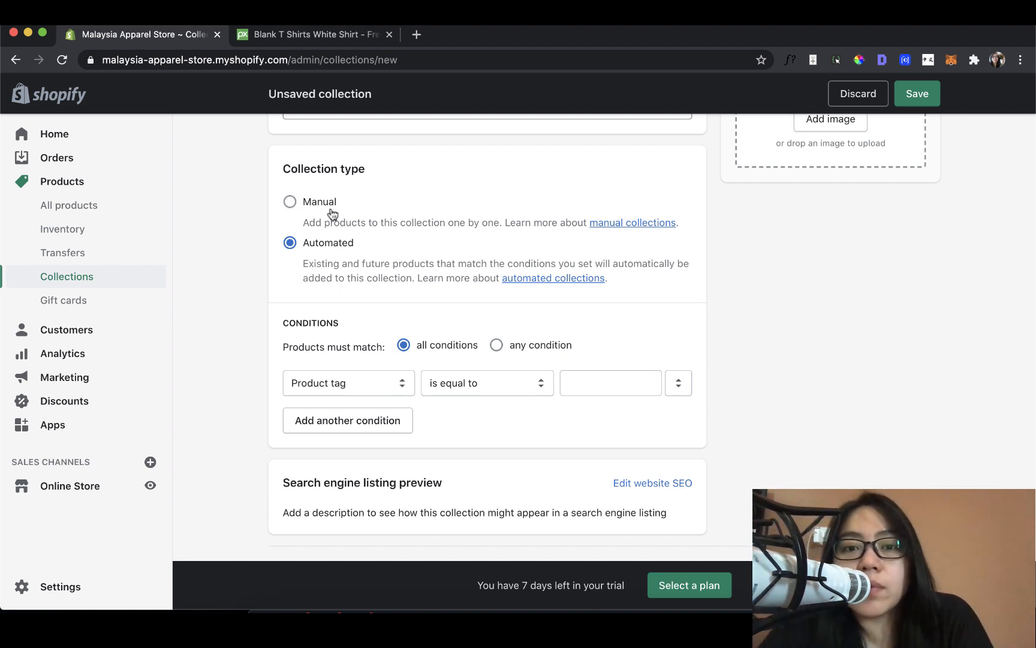
{"action": "scroll", "coordinate": [471, 308], "scroll_direction": "down", "scroll_amount": 1}
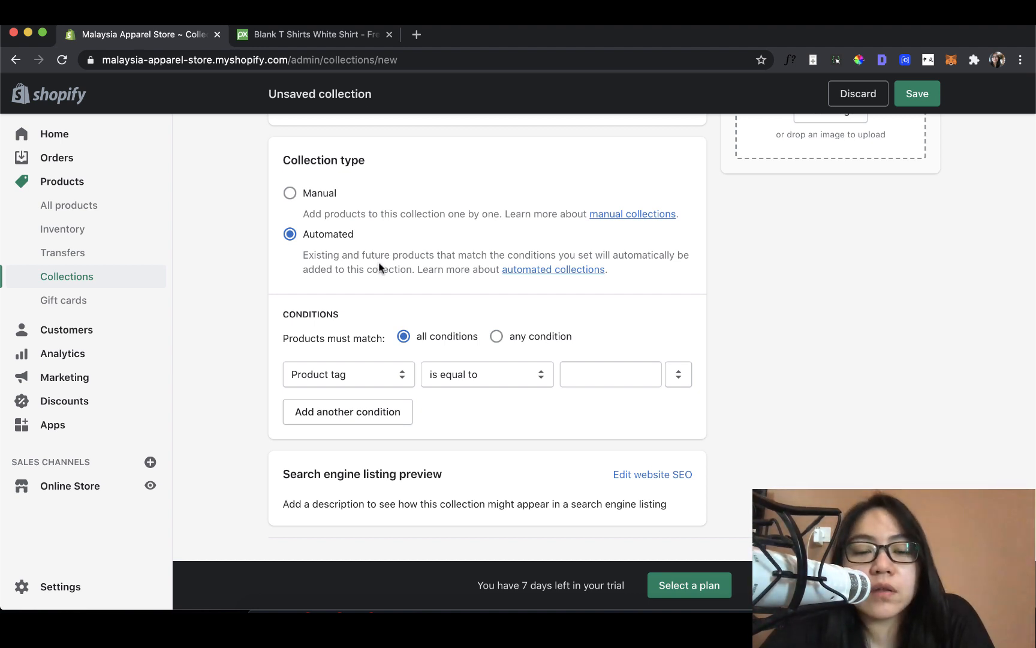
{"action": "scroll", "coordinate": [380, 272], "scroll_direction": "down", "scroll_amount": 1}
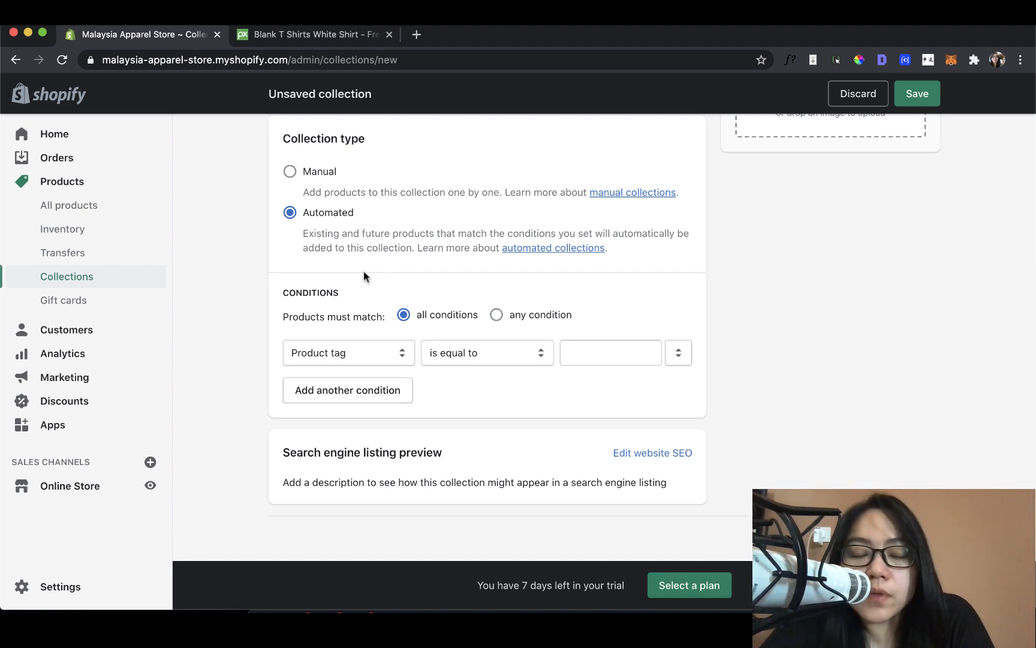
{"action": "scroll", "coordinate": [364, 276], "scroll_direction": "down", "scroll_amount": 1}
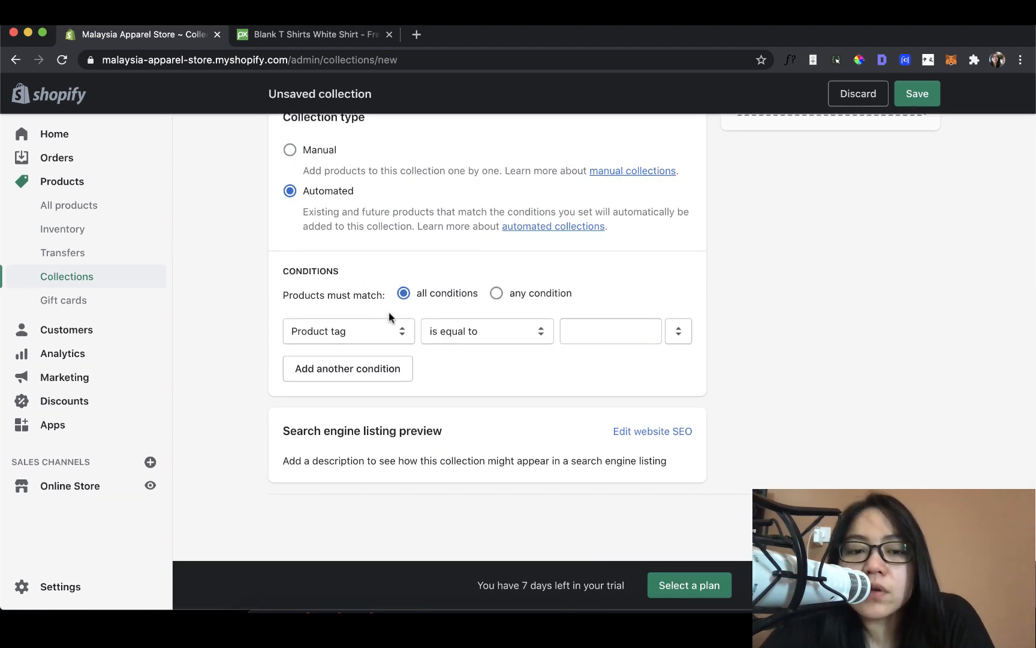
{"action": "scroll", "coordinate": [382, 303], "scroll_direction": "up", "scroll_amount": 1}
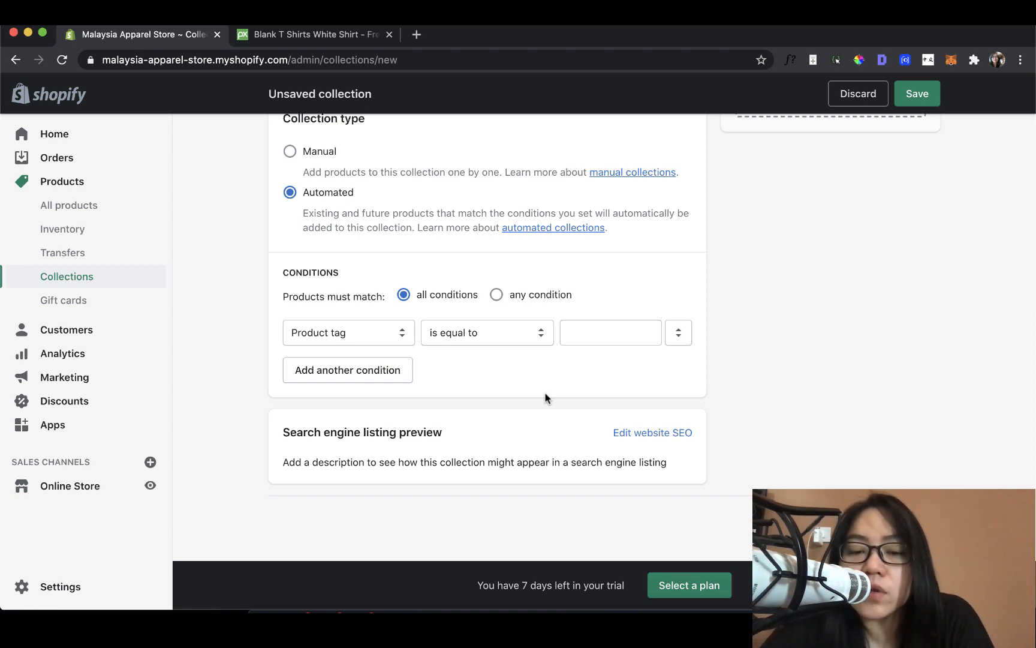
Step: Set the new collection's products to match any condition and review the form from title to search engine listing
{"action": "scroll", "coordinate": [545, 391], "scroll_direction": "down", "scroll_amount": 1}
{"action": "scroll", "coordinate": [498, 303], "scroll_direction": "up", "scroll_amount": 1}
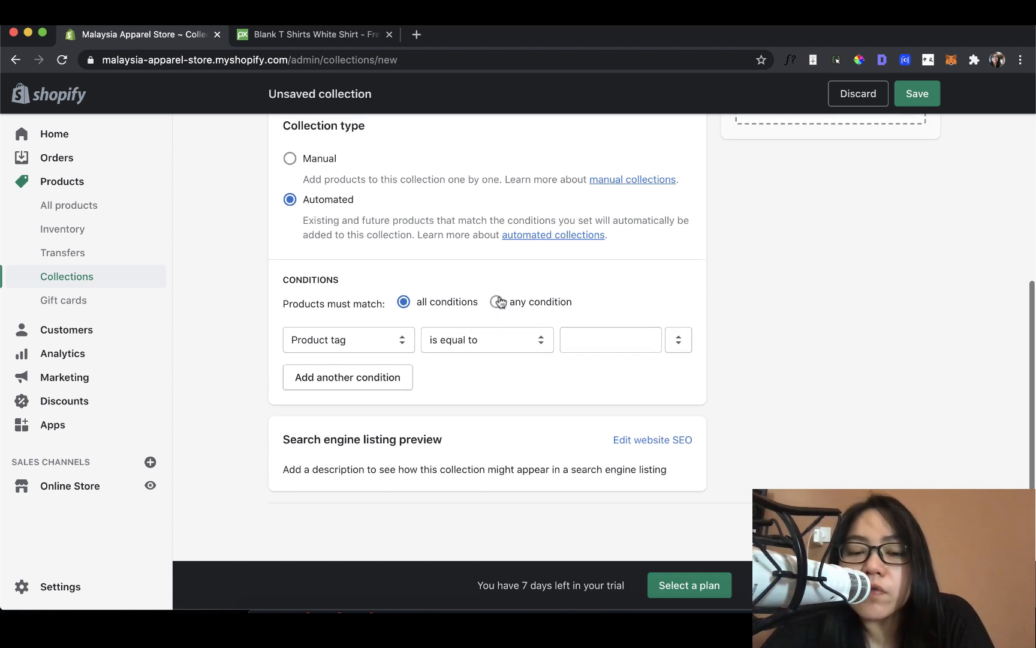
{"action": "left_click", "coordinate": [496, 301]}
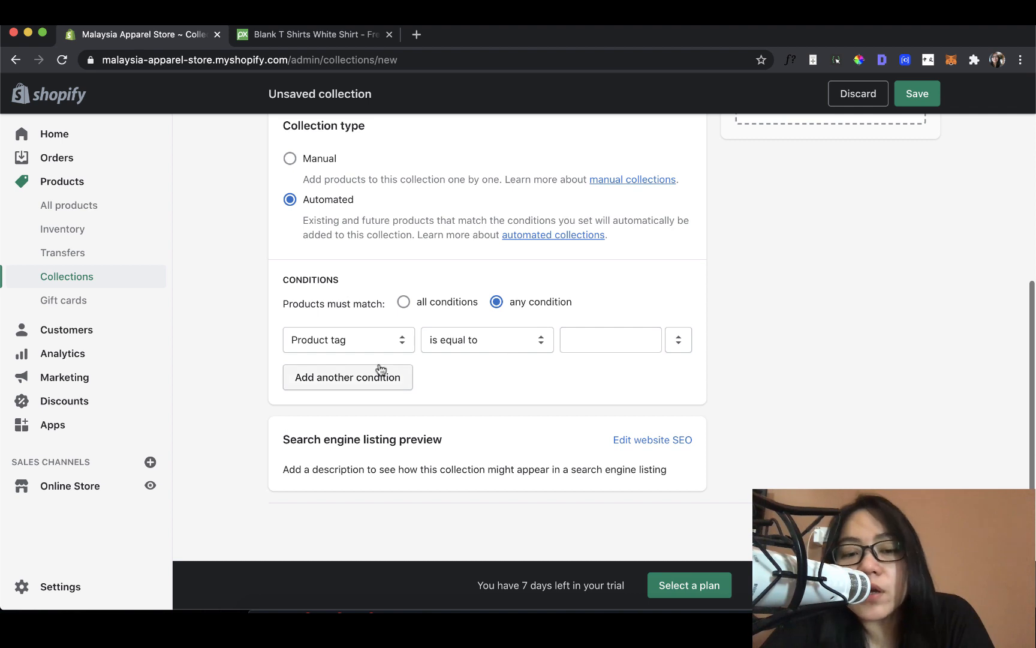
{"action": "scroll", "coordinate": [424, 397], "scroll_direction": "down", "scroll_amount": 1}
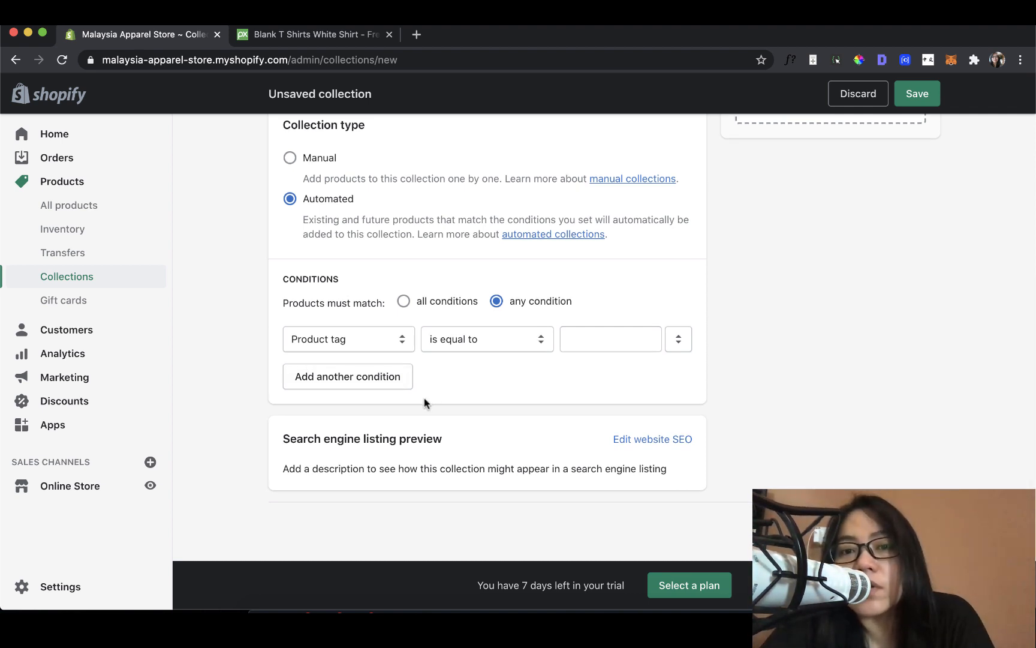
{"action": "scroll", "coordinate": [809, 367], "scroll_direction": "down", "scroll_amount": 1}
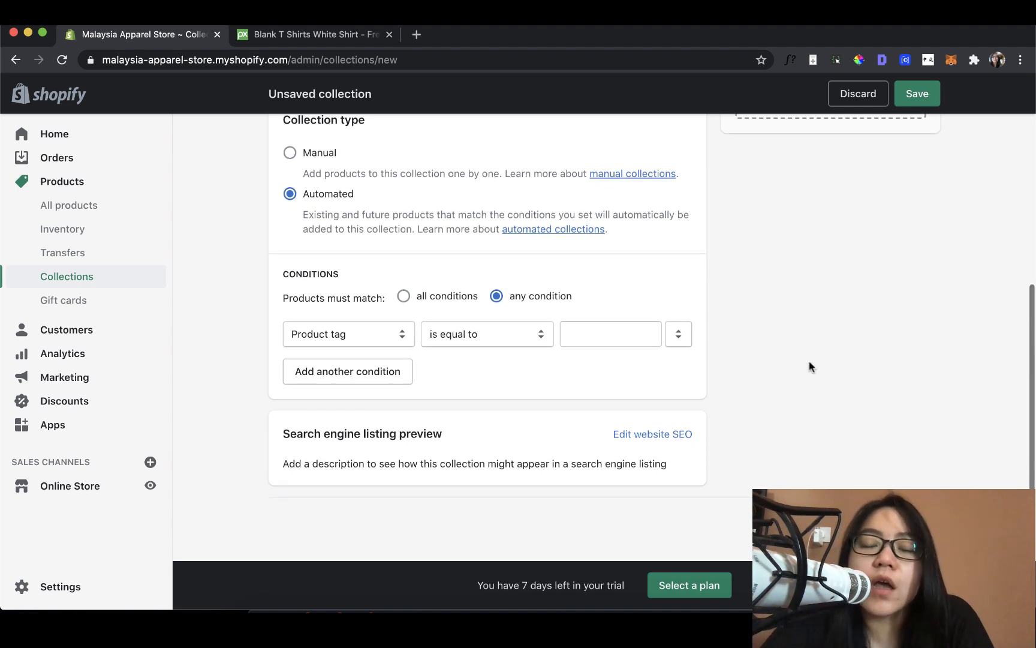
{"action": "scroll", "coordinate": [651, 207], "scroll_direction": "down", "scroll_amount": 1}
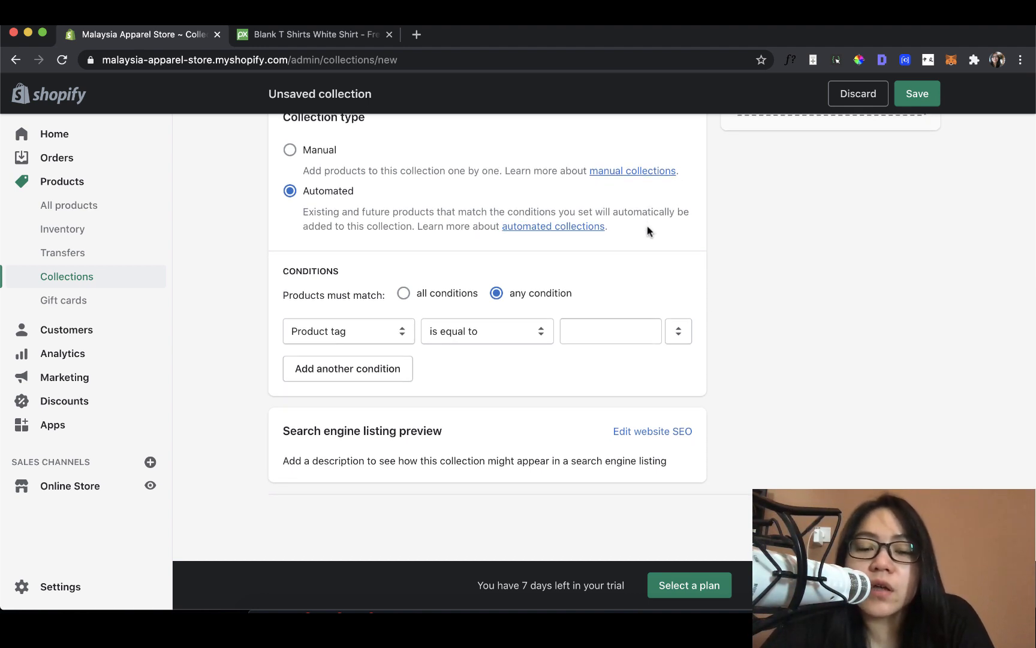
{"action": "scroll", "coordinate": [647, 228], "scroll_direction": "up", "scroll_amount": 1}
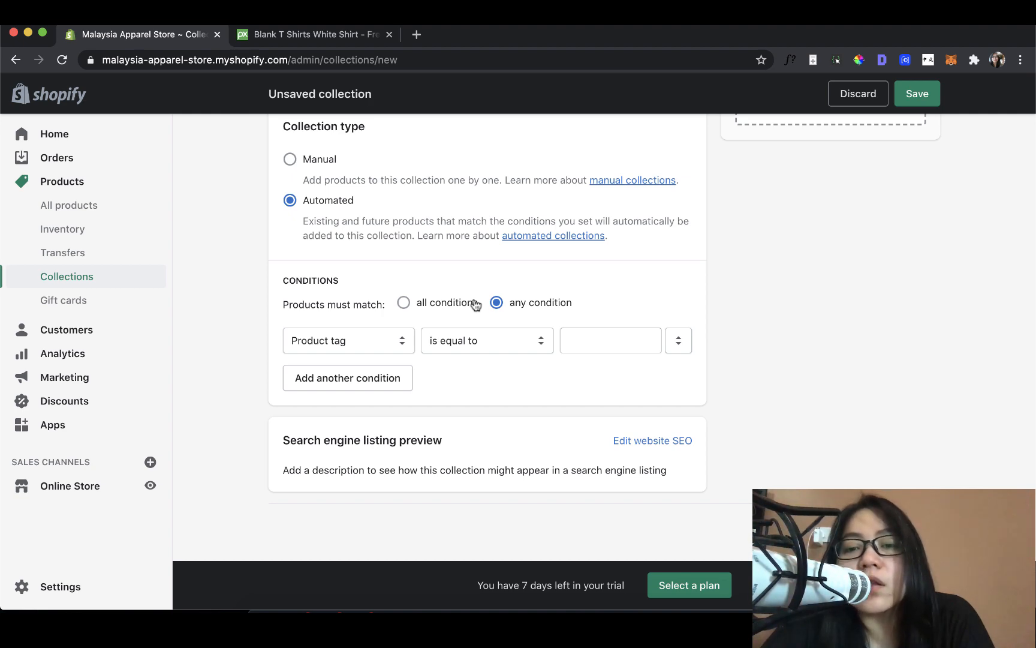
{"action": "scroll", "coordinate": [476, 304], "scroll_direction": "up", "scroll_amount": 5}
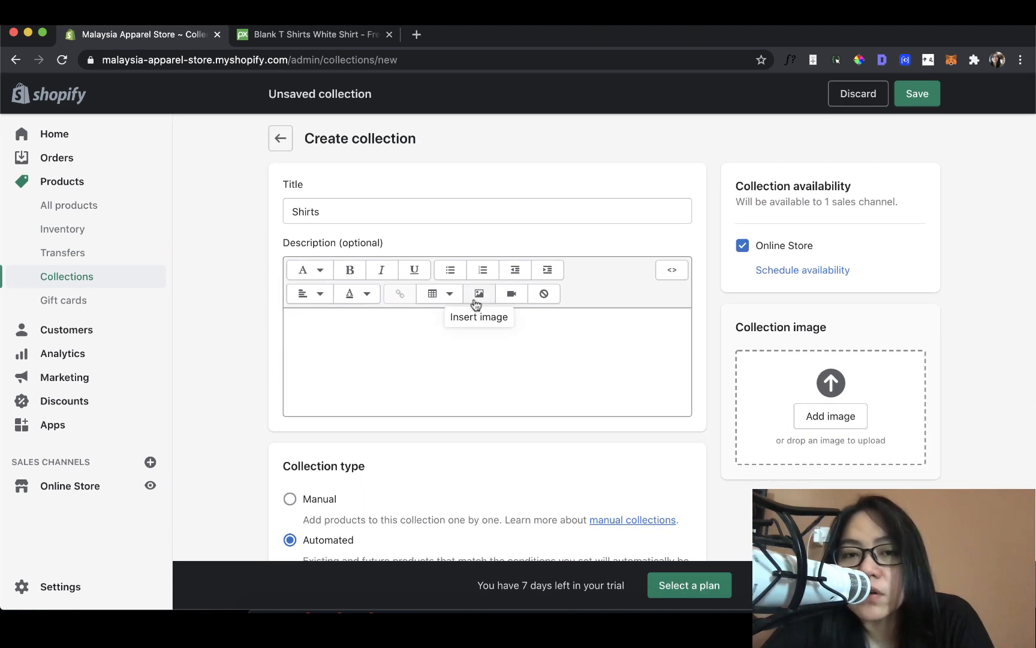
{"action": "scroll", "coordinate": [475, 304], "scroll_direction": "down", "scroll_amount": 5}
{"action": "scroll", "coordinate": [475, 304], "scroll_direction": "up", "scroll_amount": 5}
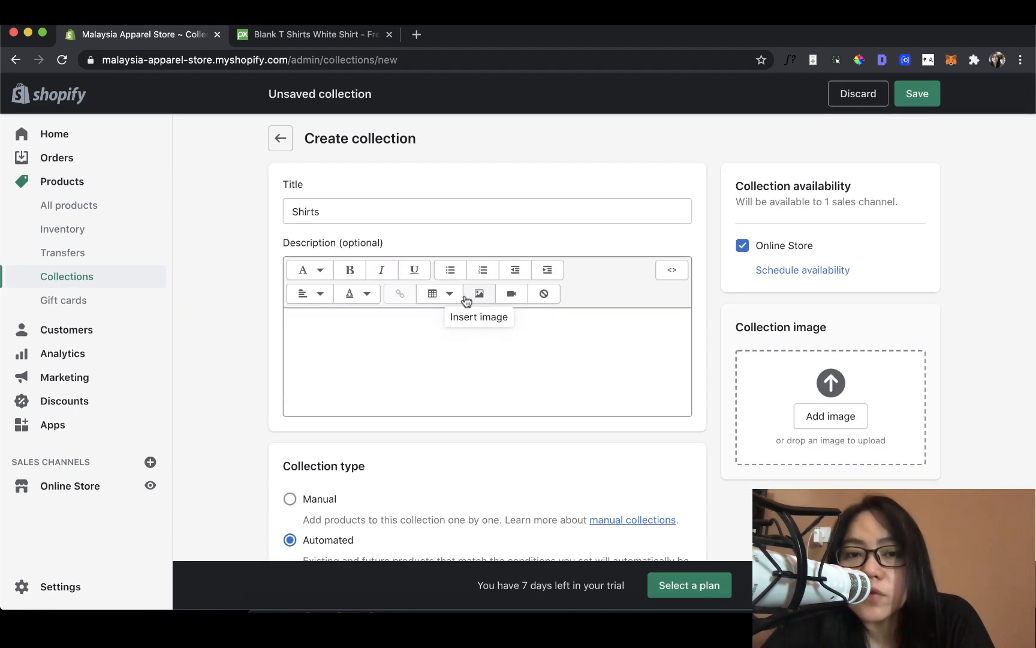
{"action": "scroll", "coordinate": [467, 300], "scroll_direction": "down", "scroll_amount": 5}
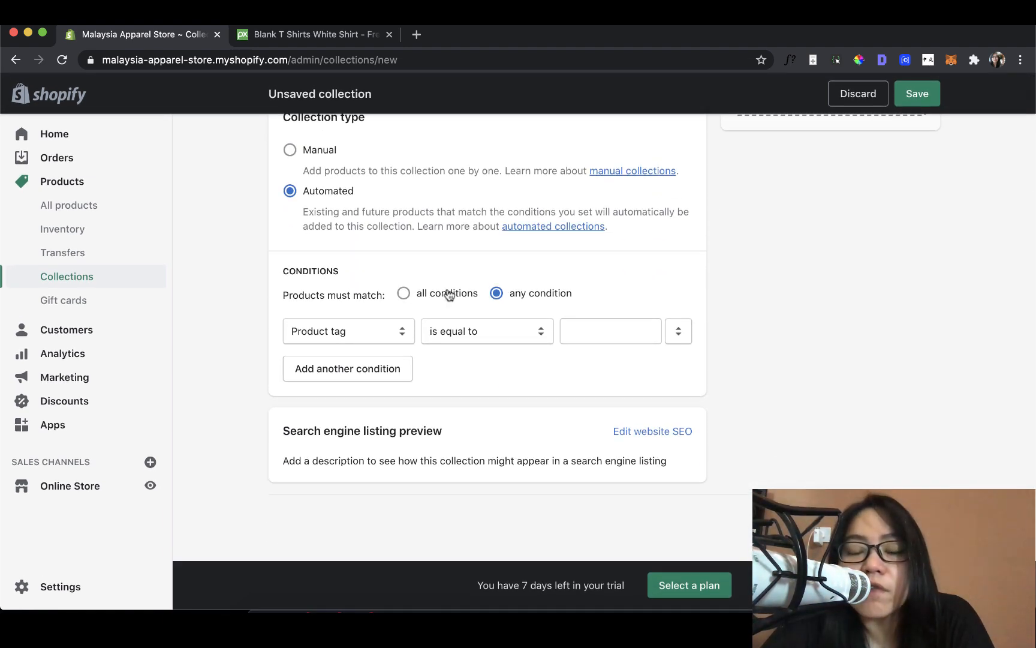
Step: Require all conditions to match and define the automated condition as Product type is equal to Shirts
{"action": "left_click", "coordinate": [450, 293]}
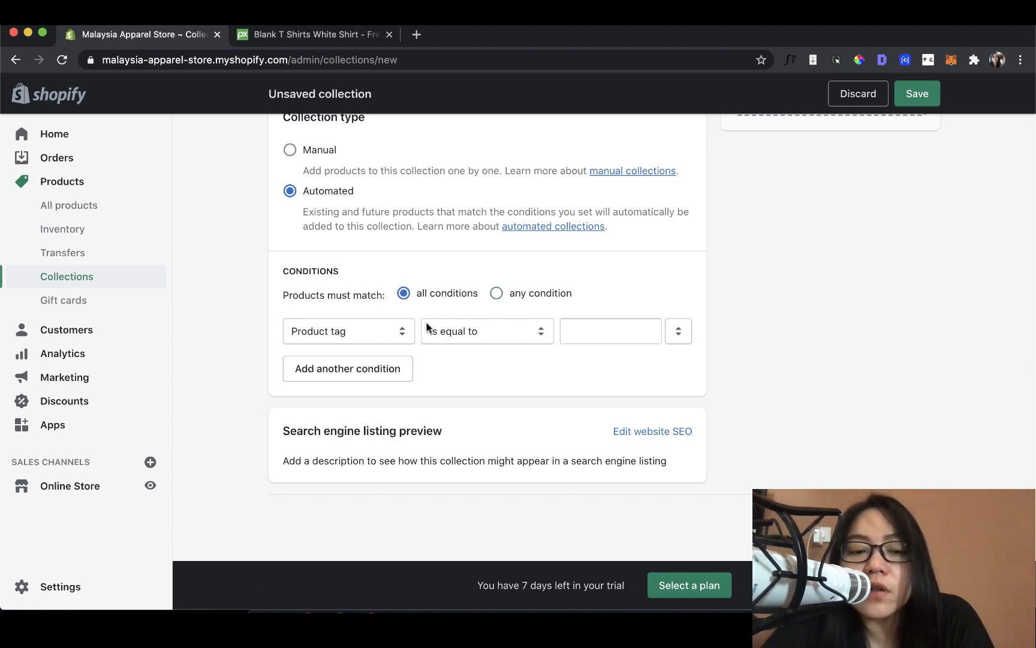
{"action": "left_click", "coordinate": [395, 338]}
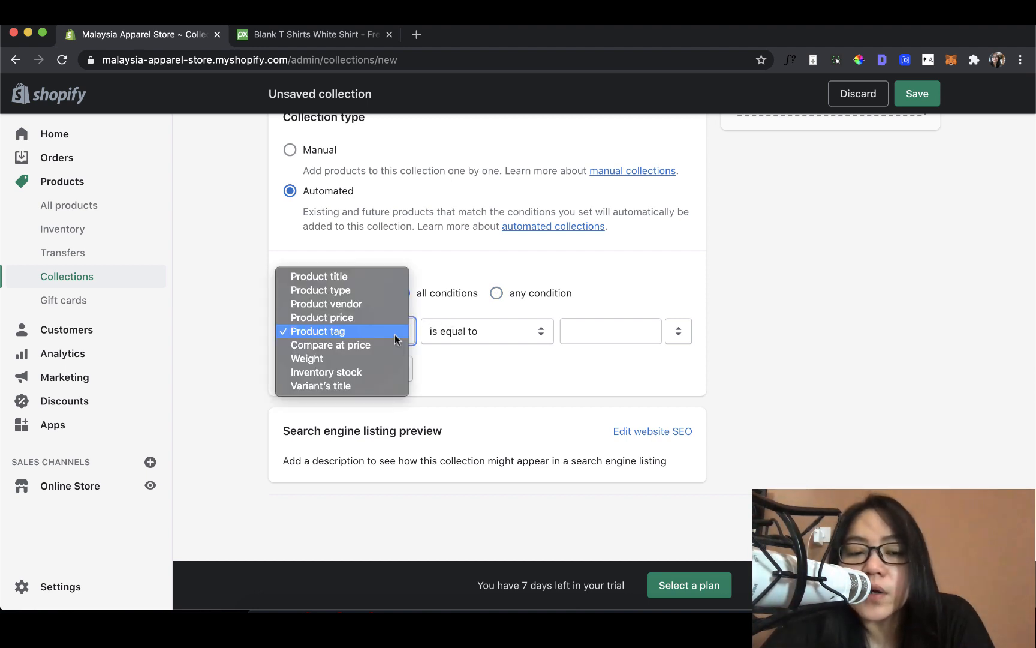
{"action": "left_click", "coordinate": [388, 290]}
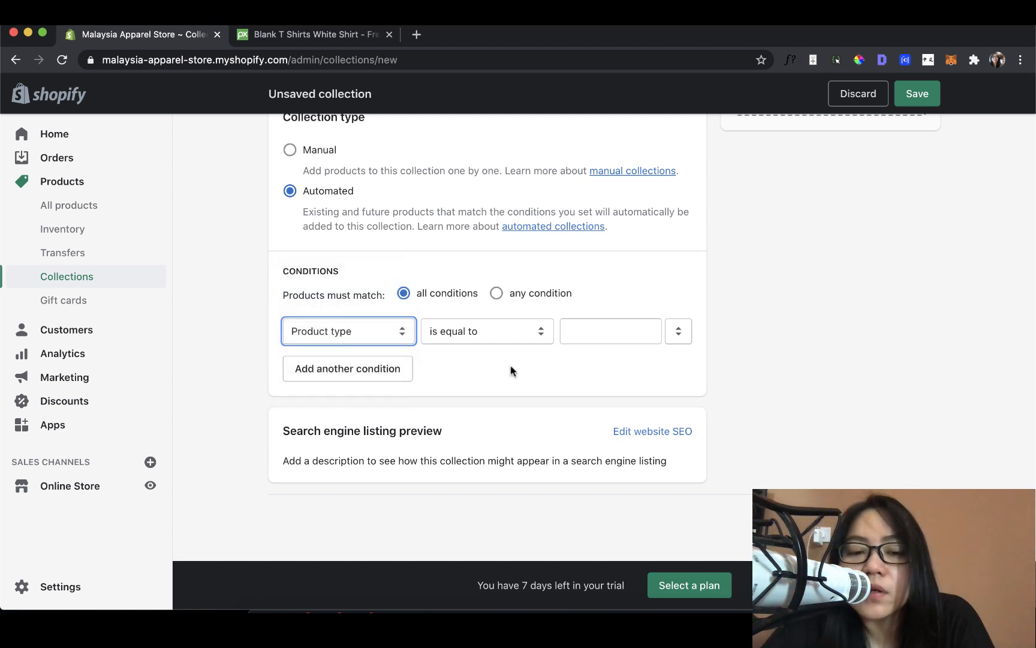
{"action": "left_click", "coordinate": [602, 335]}
{"action": "left_click", "coordinate": [604, 361]}
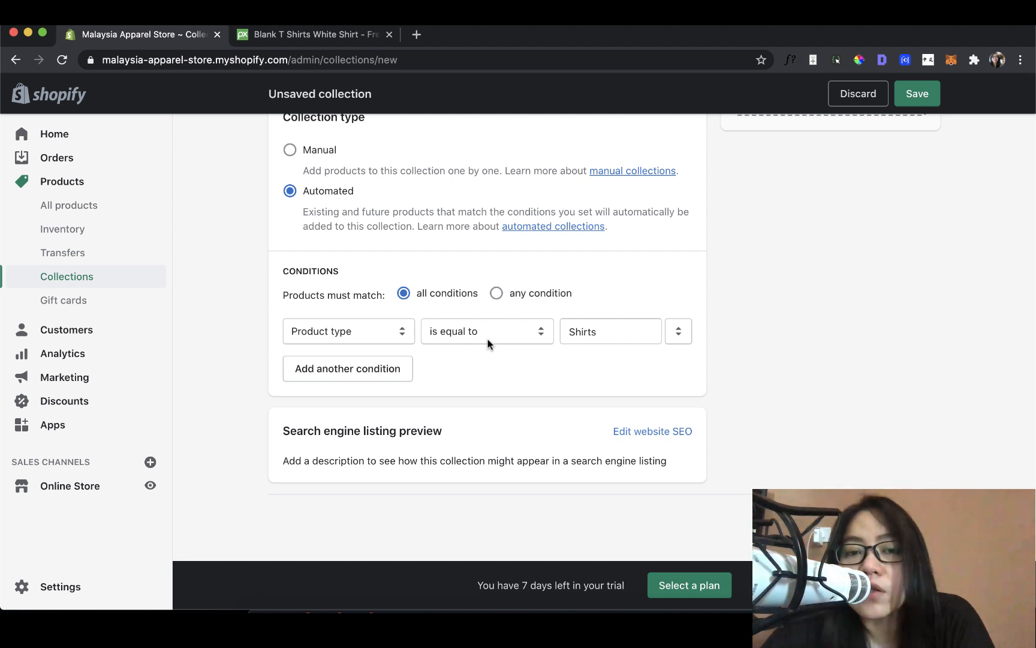
Step: Check the title, description and condition of the Shirts collection and save it
{"action": "scroll", "coordinate": [487, 343], "scroll_direction": "up", "scroll_amount": 10}
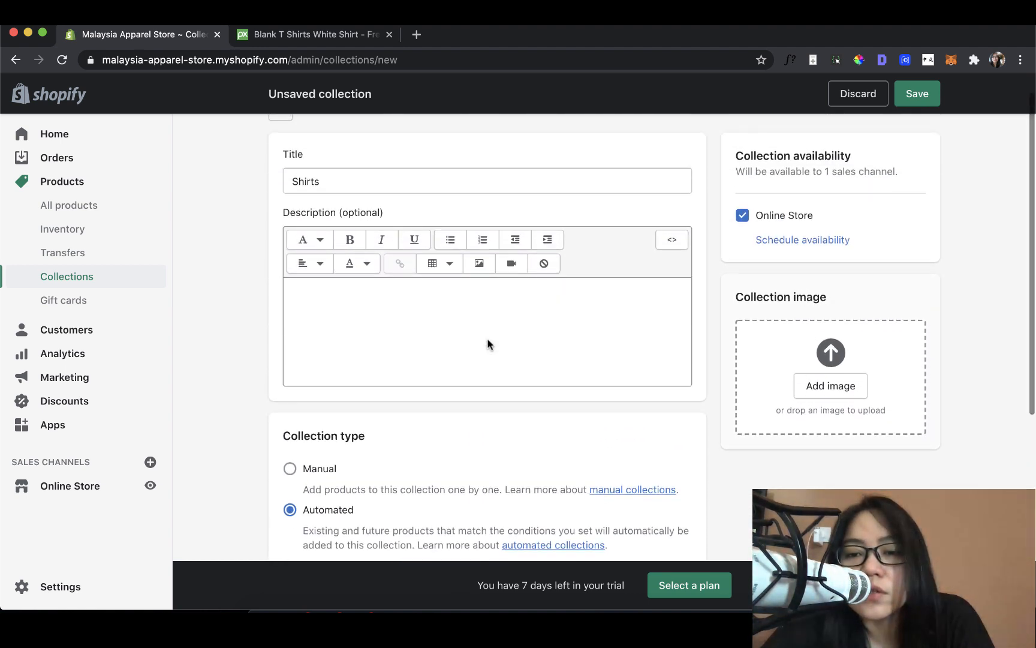
{"action": "scroll", "coordinate": [487, 343], "scroll_direction": "up", "scroll_amount": 1}
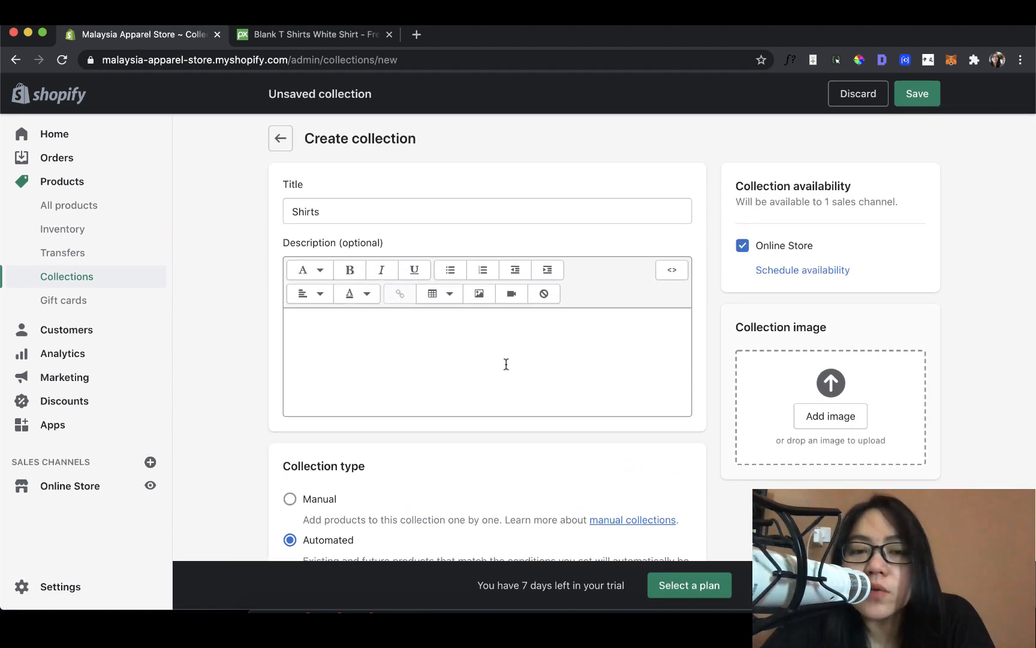
{"action": "scroll", "coordinate": [506, 363], "scroll_direction": "down", "scroll_amount": 10}
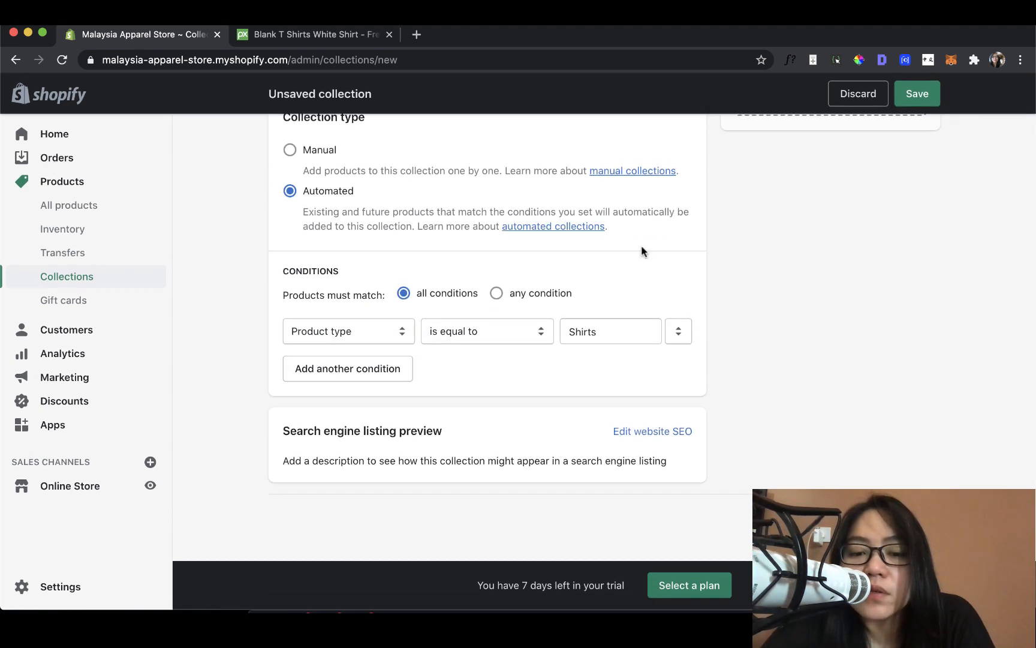
{"action": "scroll", "coordinate": [441, 324], "scroll_direction": "up", "scroll_amount": 1}
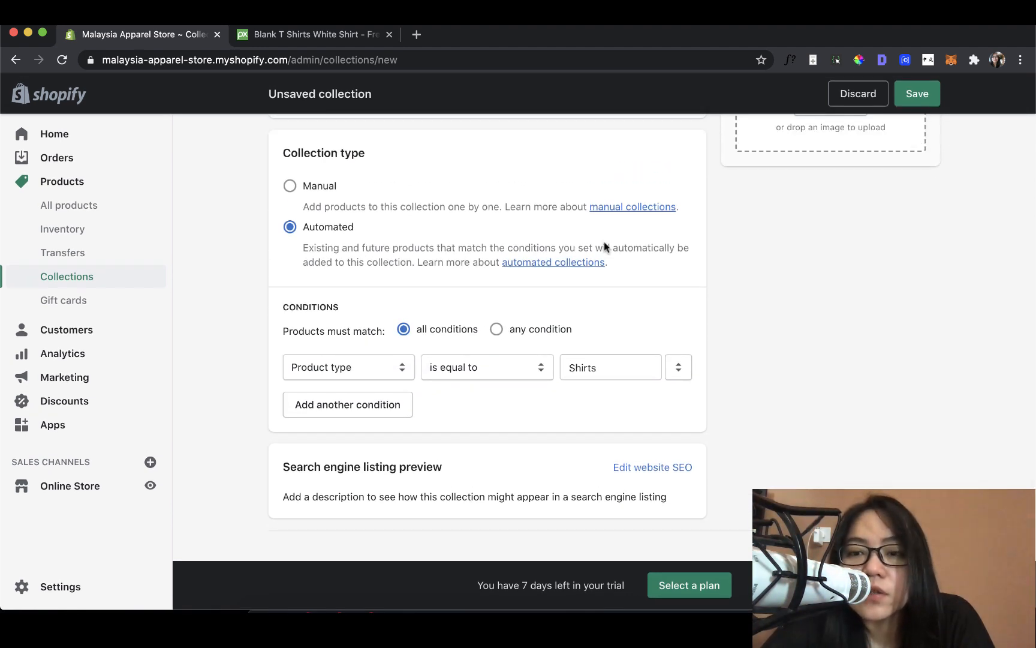
{"action": "left_click", "coordinate": [897, 92]}
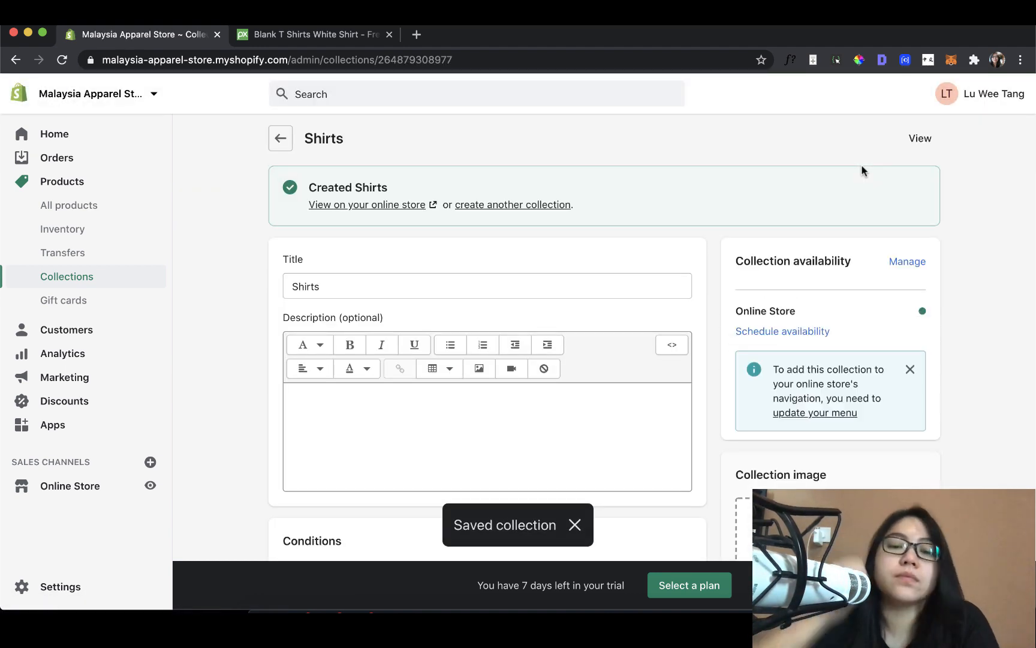
Step: Examine the saved Shirts collection's condition, its matching products and its availability details
{"action": "scroll", "coordinate": [863, 171], "scroll_direction": "down", "scroll_amount": 1}
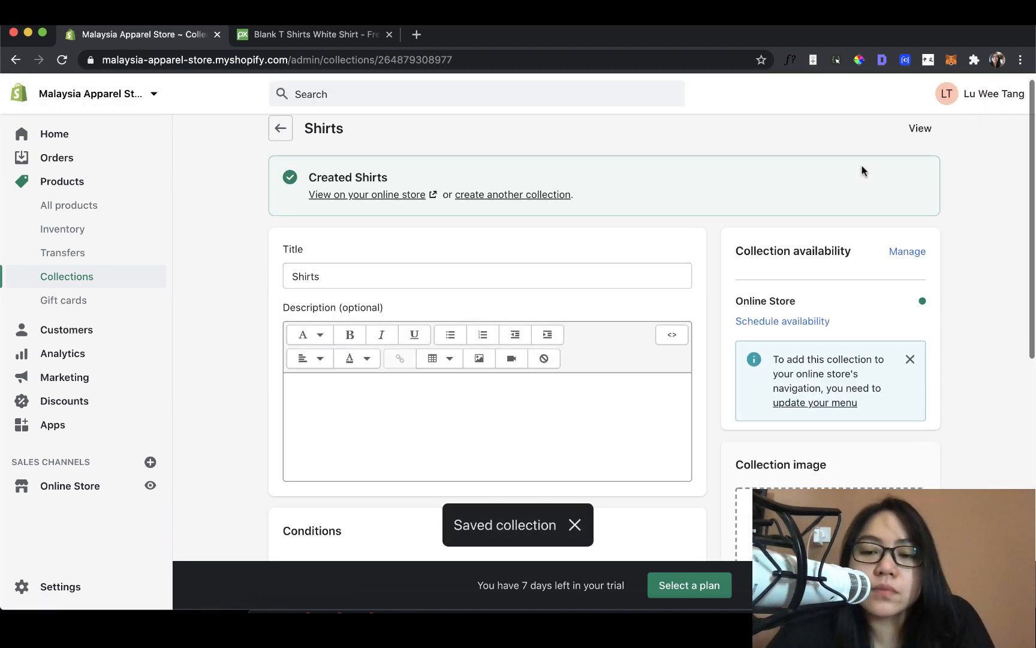
{"action": "scroll", "coordinate": [862, 170], "scroll_direction": "down", "scroll_amount": 5}
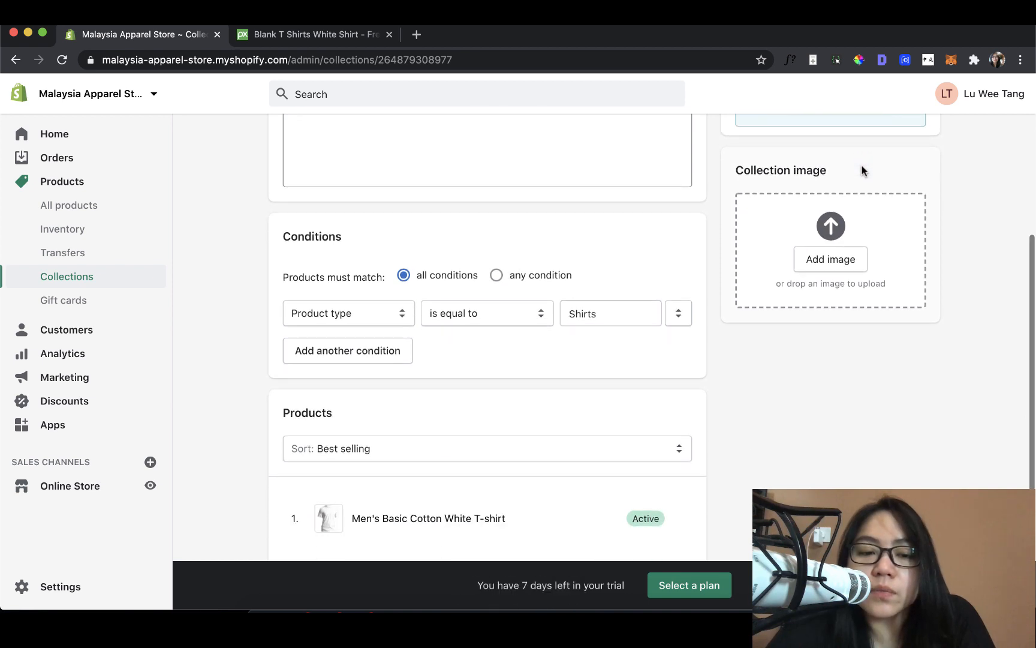
{"action": "scroll", "coordinate": [862, 171], "scroll_direction": "down", "scroll_amount": 1}
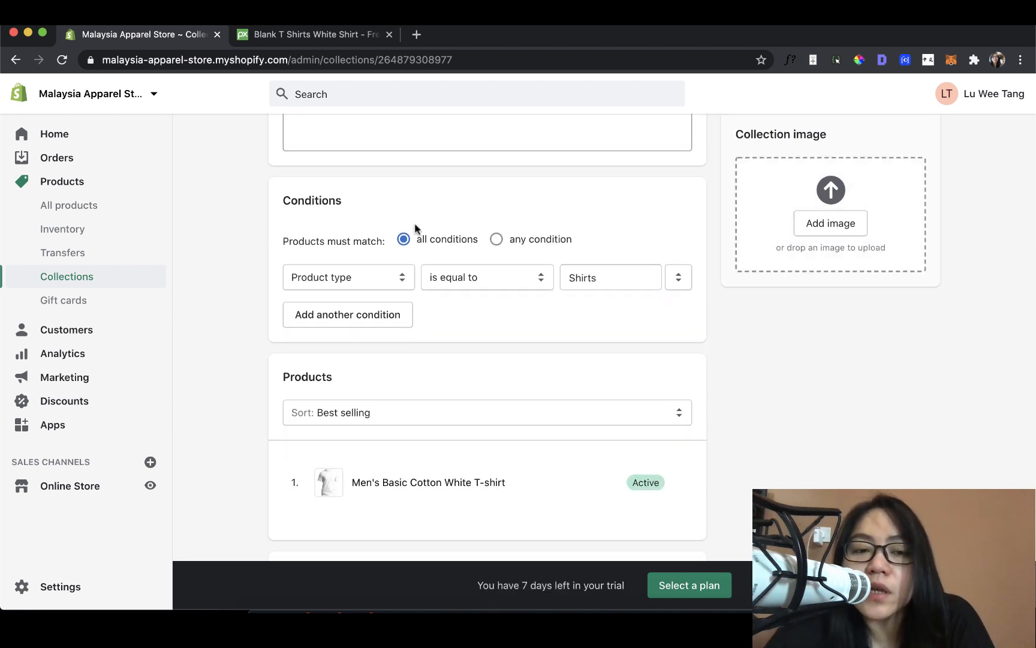
{"action": "left_click_drag", "start_coordinate": [269, 181], "coordinate": [687, 307]}
{"action": "left_click", "coordinate": [687, 308]}
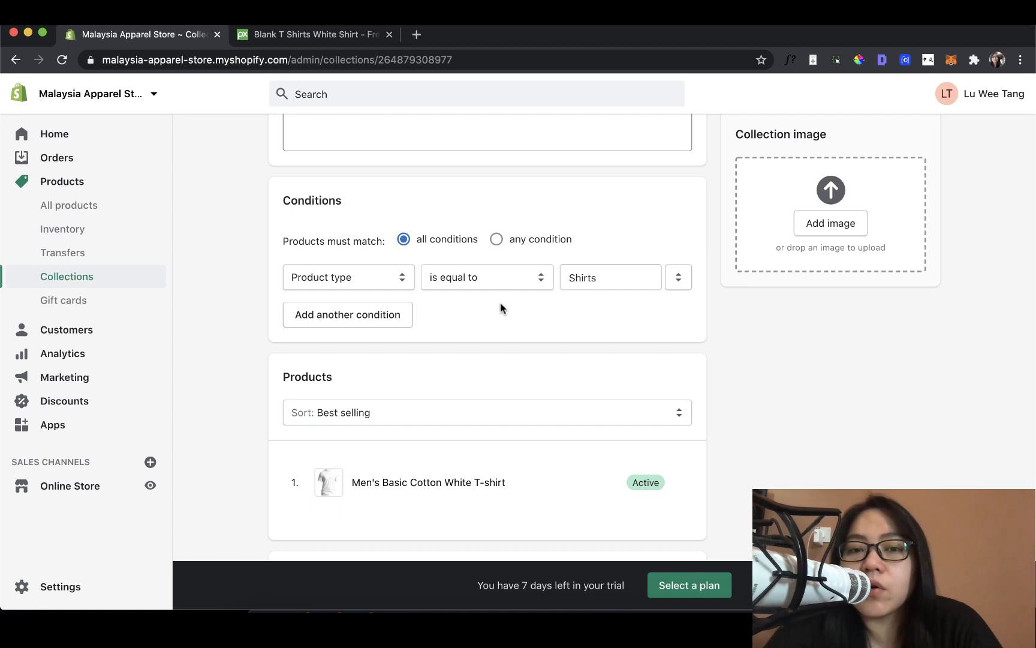
{"action": "scroll", "coordinate": [492, 305], "scroll_direction": "up", "scroll_amount": 1}
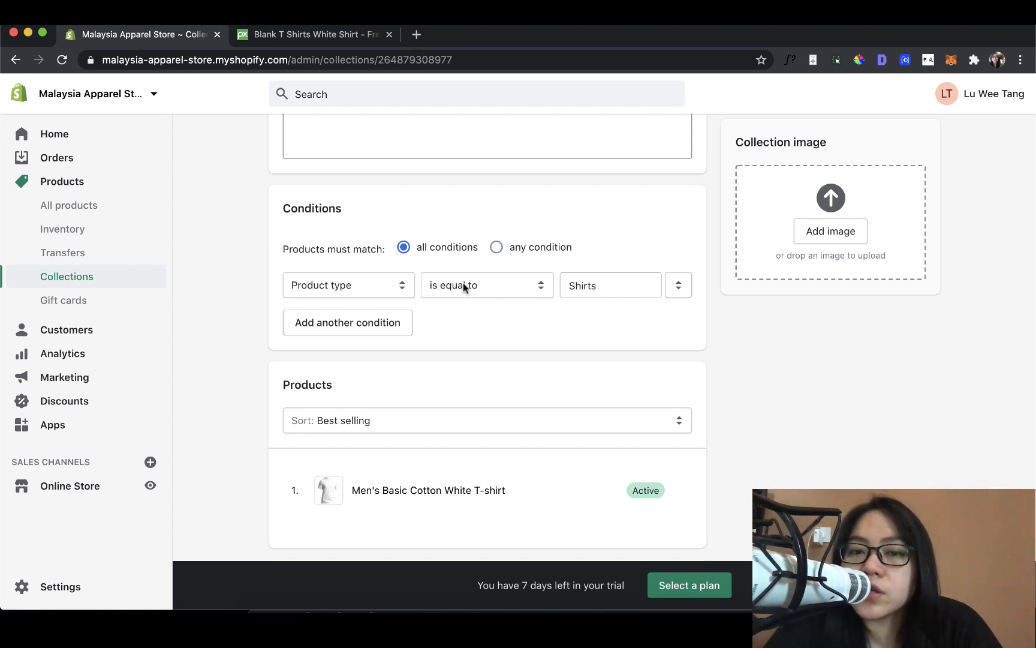
{"action": "scroll", "coordinate": [463, 282], "scroll_direction": "up", "scroll_amount": 5}
{"action": "scroll", "coordinate": [463, 282], "scroll_direction": "up", "scroll_amount": 2}
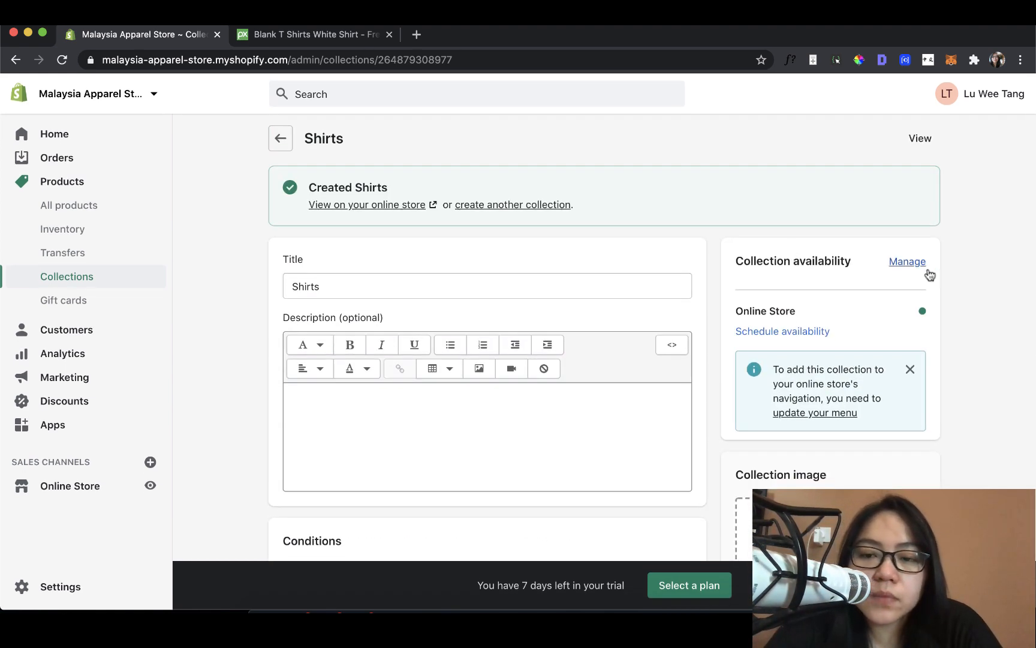
Step: View the Shirts collection page on the online store and return to its admin page
{"action": "left_click", "coordinate": [434, 205]}
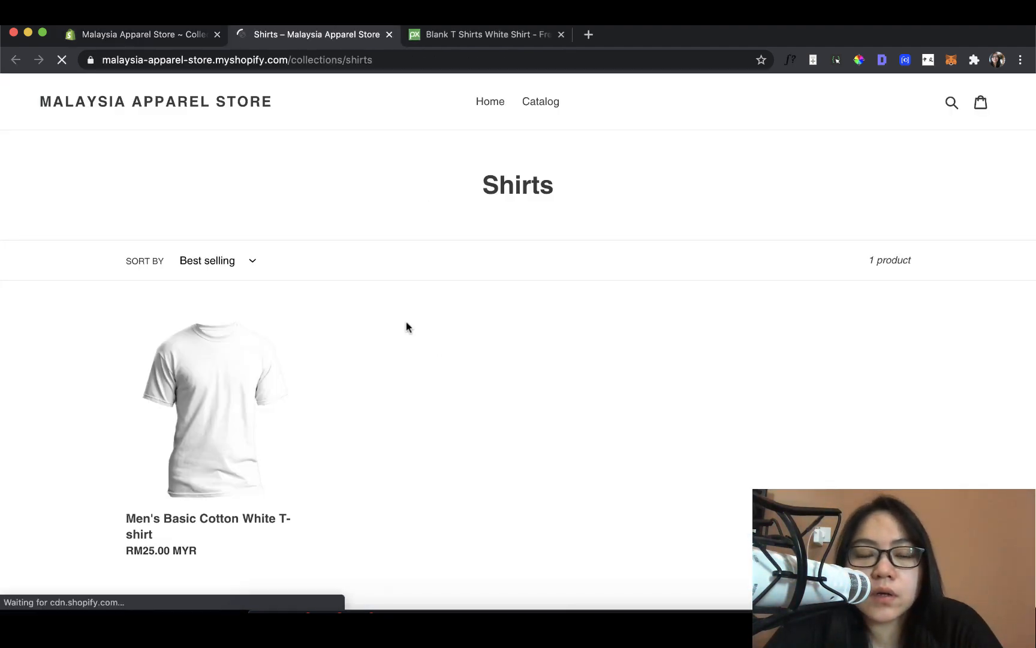
{"action": "scroll", "coordinate": [406, 328], "scroll_direction": "down", "scroll_amount": 1}
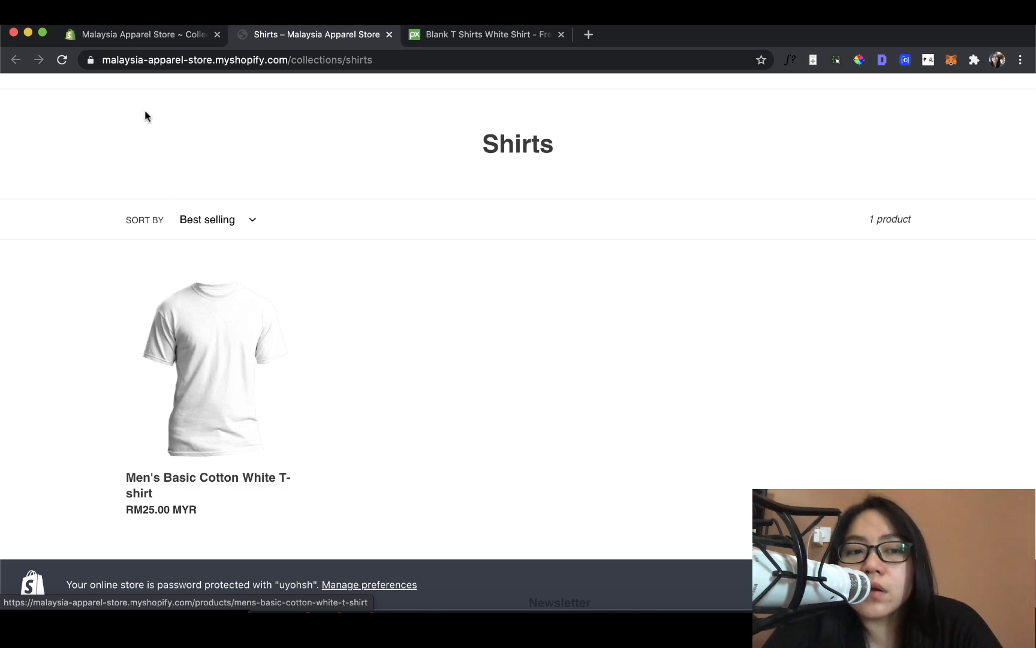
{"action": "left_click", "coordinate": [144, 34]}
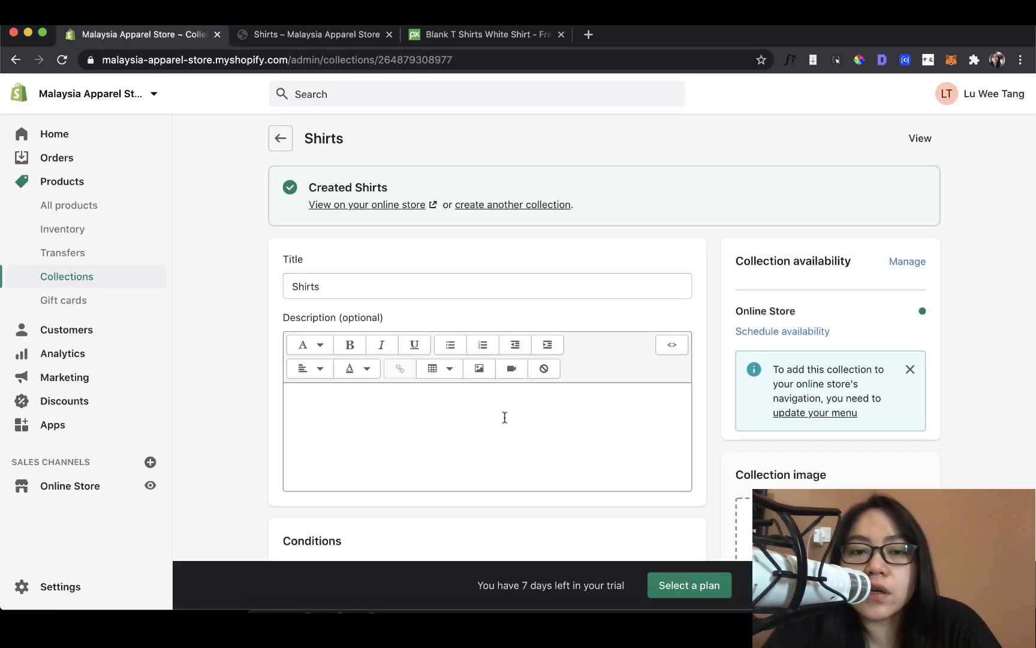
Step: Inspect the available values for the collection's Product type condition without changing it, and review the collection's product list
{"action": "scroll", "coordinate": [506, 415], "scroll_direction": "down", "scroll_amount": 8}
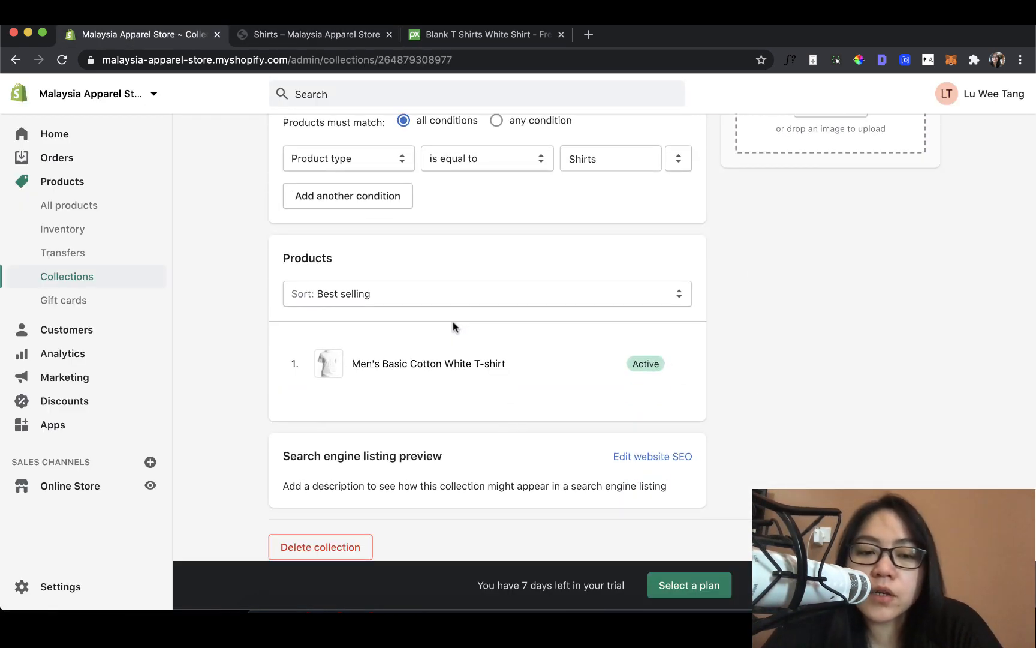
{"action": "scroll", "coordinate": [600, 288], "scroll_direction": "up", "scroll_amount": 2}
{"action": "left_click", "coordinate": [604, 212]}
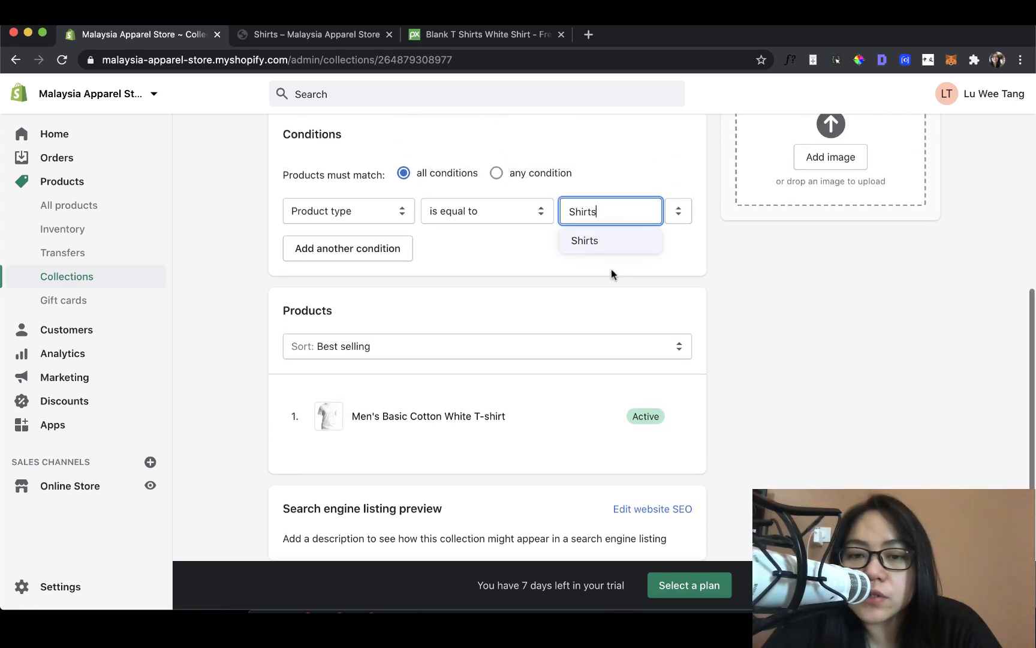
{"action": "left_click", "coordinate": [670, 273]}
{"action": "scroll", "coordinate": [672, 277], "scroll_direction": "up", "scroll_amount": 7}
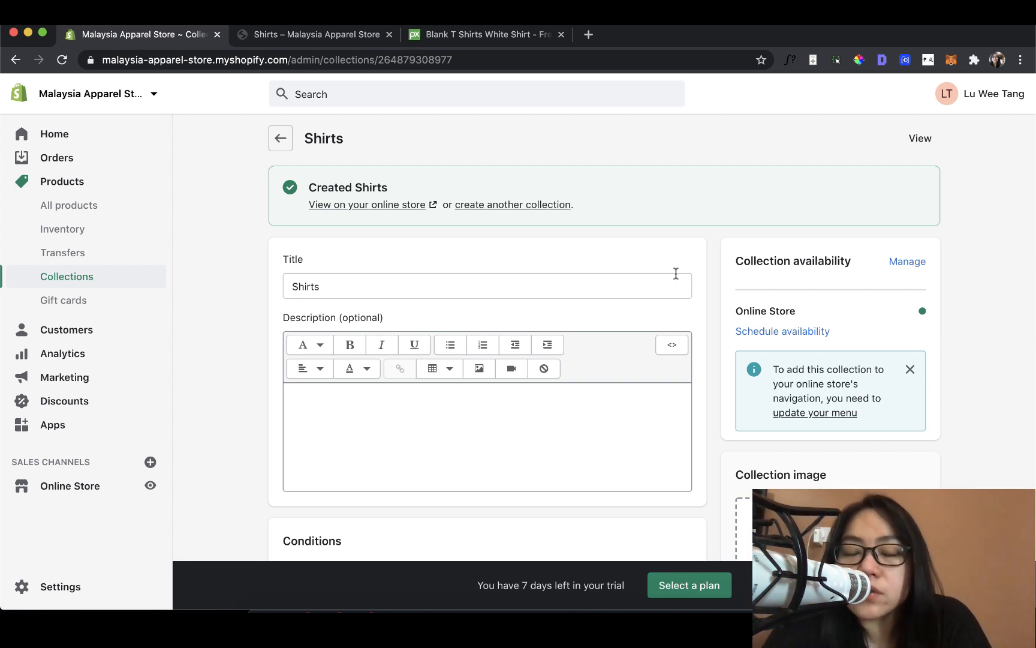
{"action": "scroll", "coordinate": [681, 266], "scroll_direction": "down", "scroll_amount": 1}
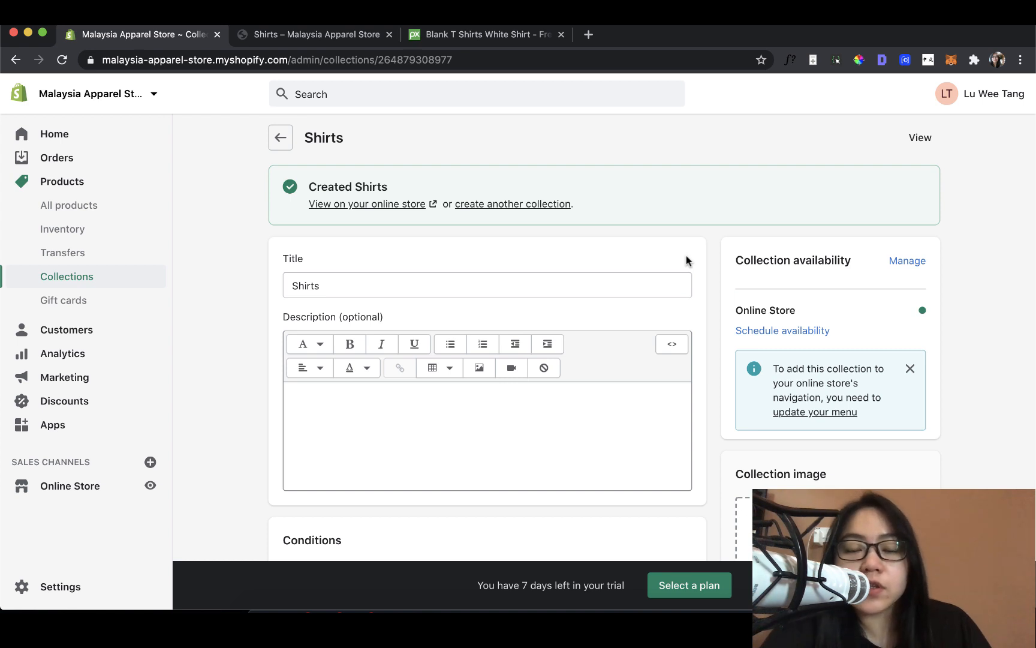